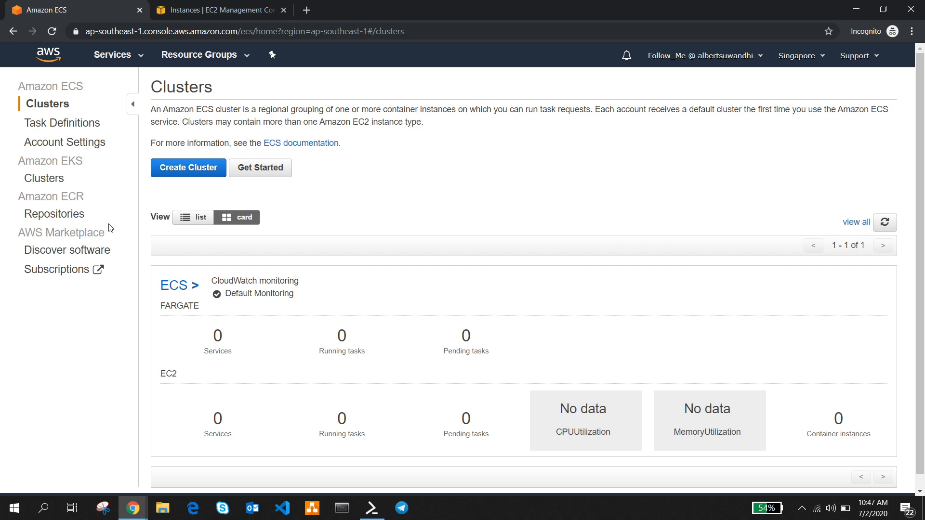
# Switch to the terminal on the EC2 instance and check the installed Docker version
pyautogui.click(189, 10)
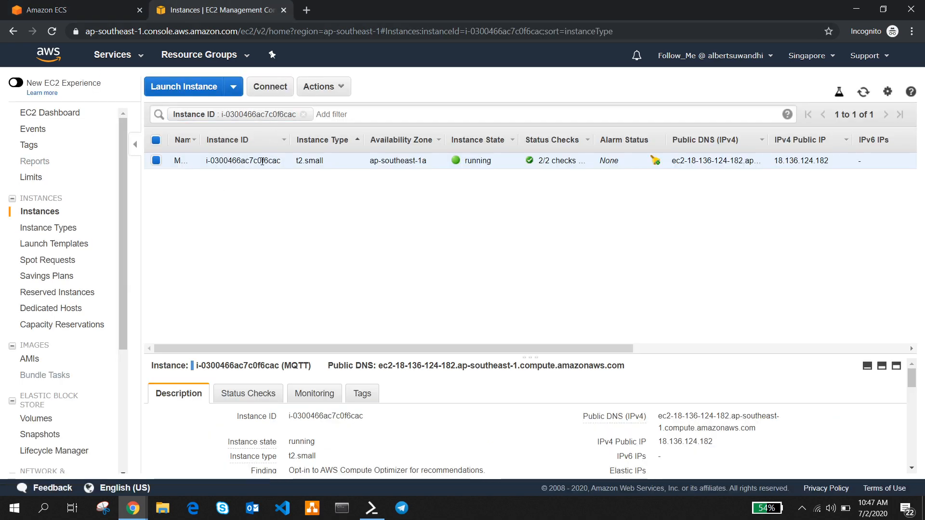
pyautogui.click(372, 508)
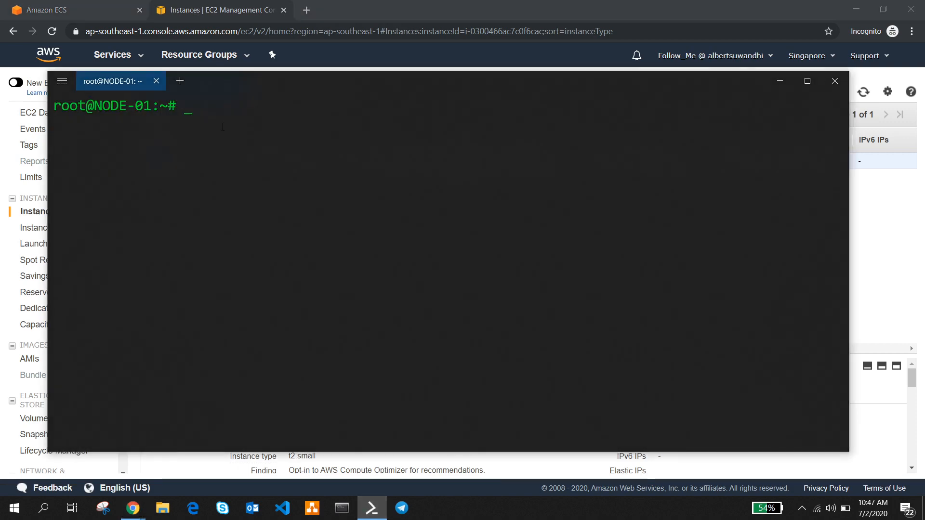
pyautogui.write('docker --version')
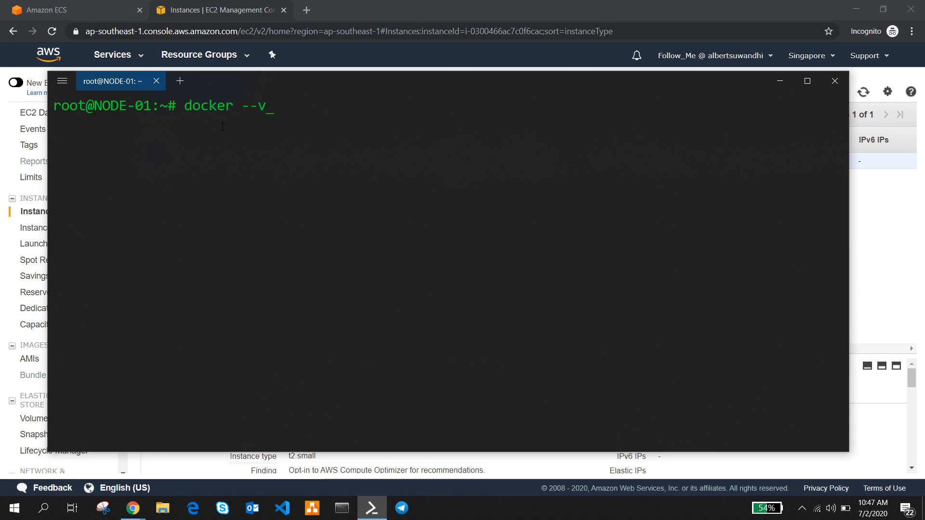
pyautogui.press('Return')
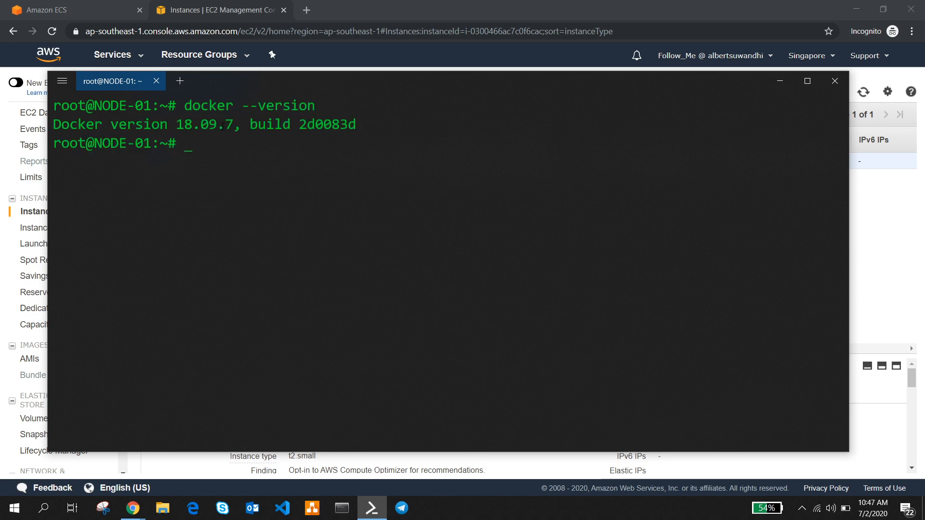
# Run the simpleweb:1.0 image from the author's Docker repository as a detached container, mapping host port 8080 to container port 8080
pyautogui.write('docker ')
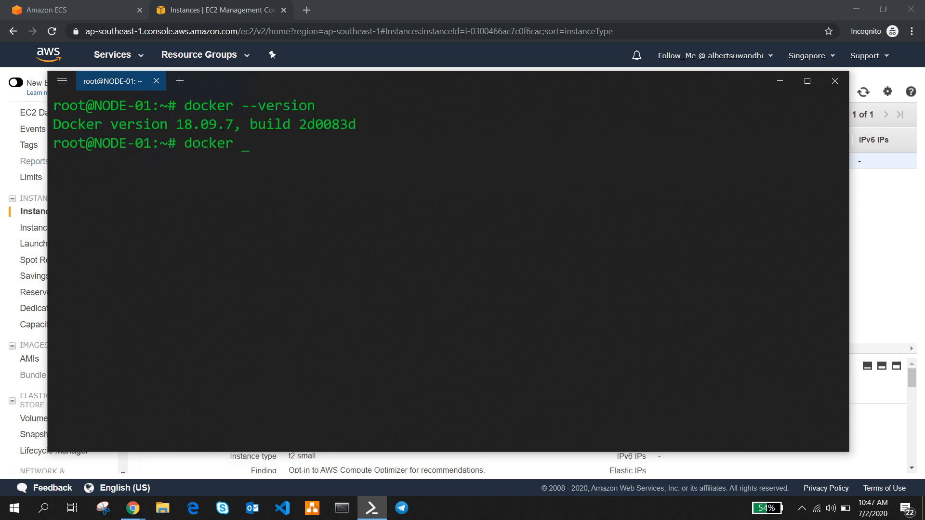
pyautogui.write('run -d ')
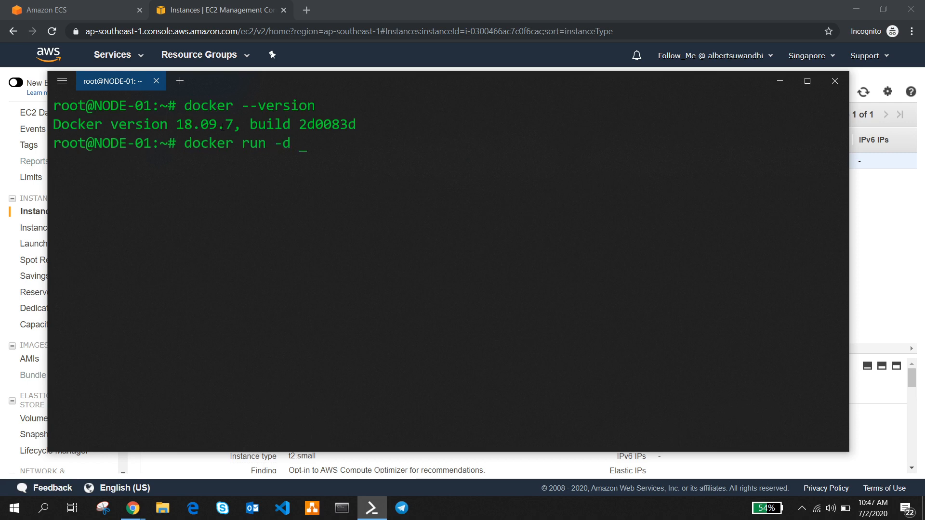
pyautogui.write('-p 8080:8')
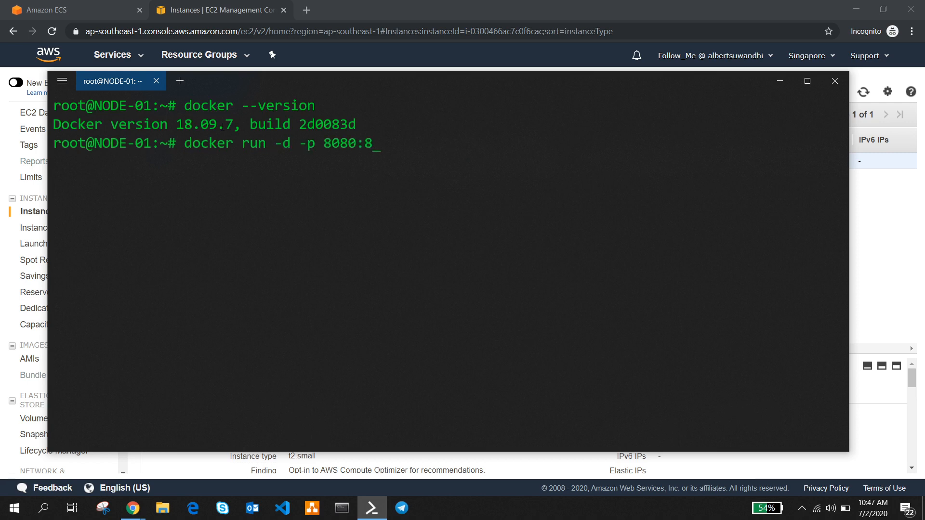
pyautogui.write('080 albe')
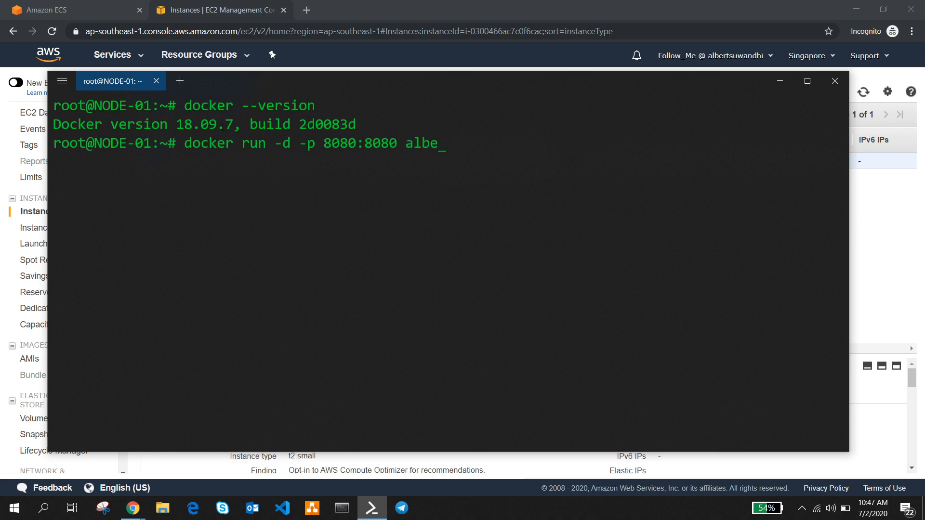
pyautogui.write('rtsuwandhi')
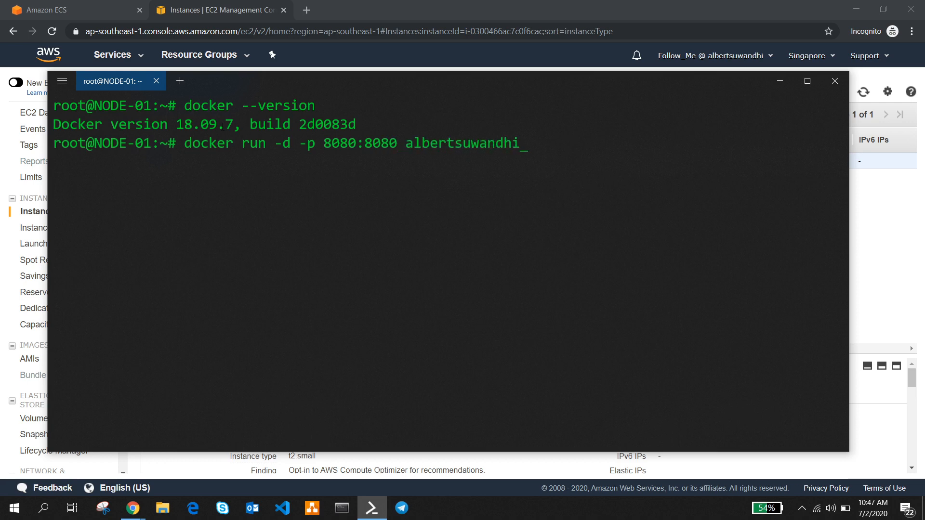
pyautogui.write('/simple')
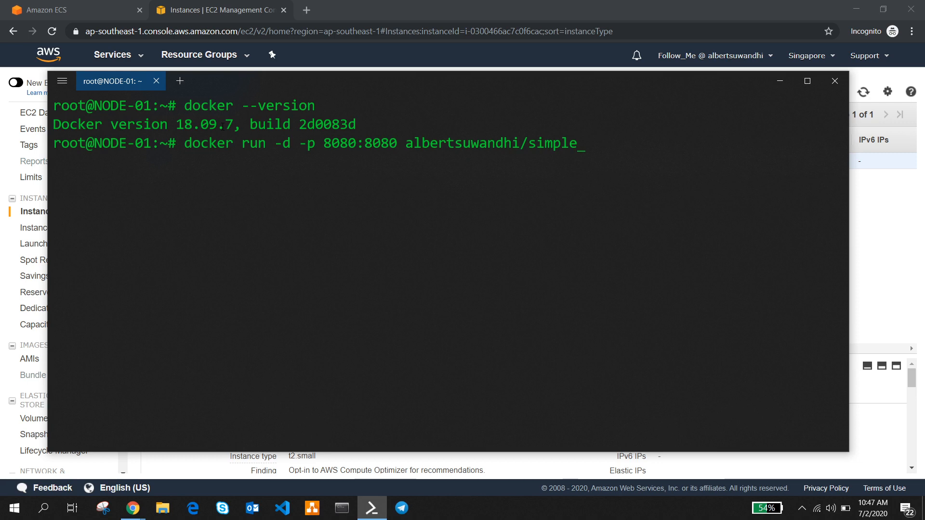
pyautogui.write('web:1.0')
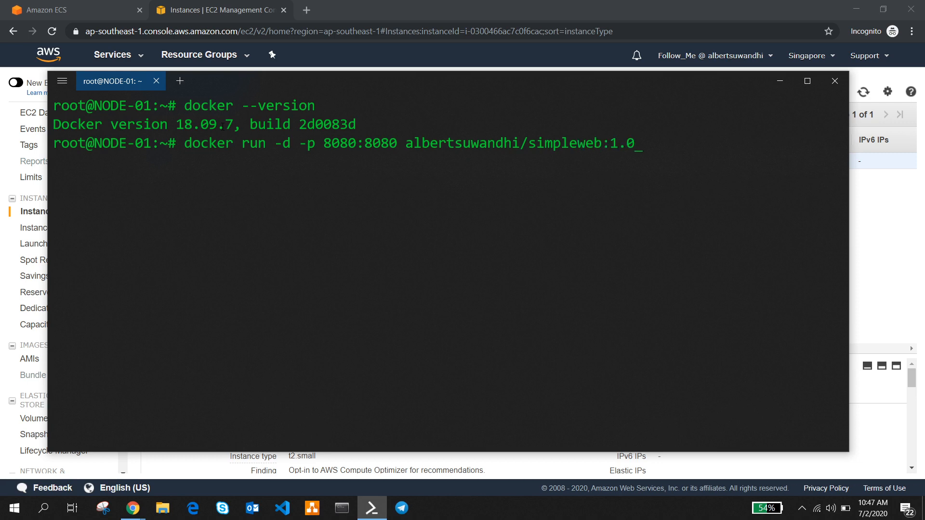
pyautogui.press('Return')
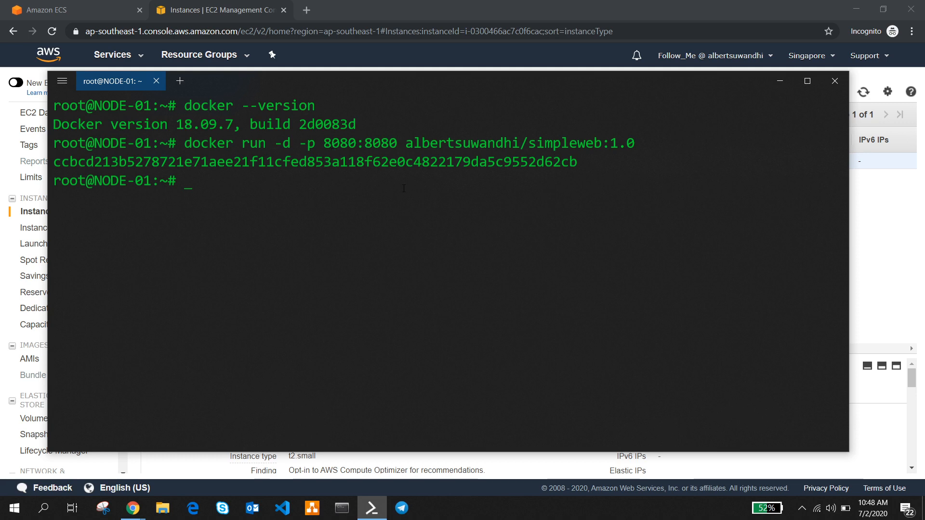
# Copy the EC2 instance's IPv4 public IP, open it on port 8080 in a new browser tab, and examine the requester address and container ID
pyautogui.click(875, 304)
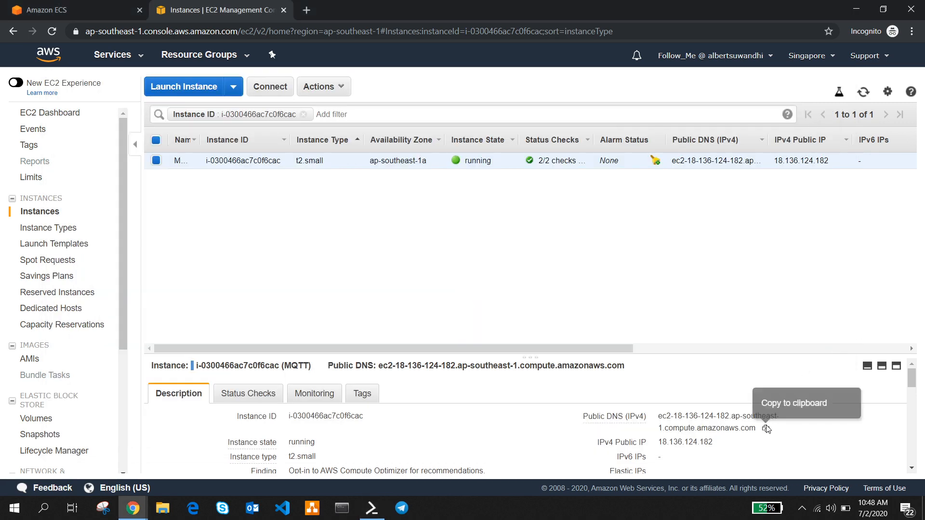
pyautogui.click(722, 443)
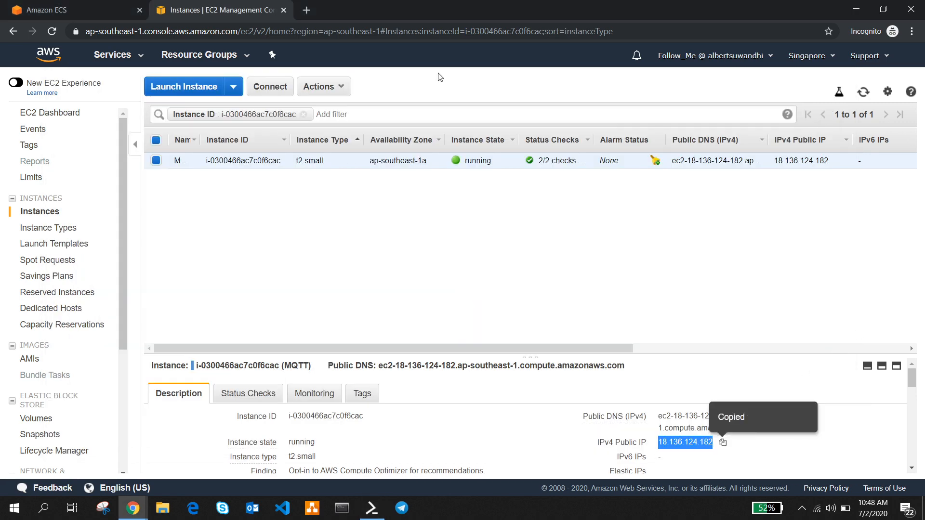
pyautogui.click(312, 12)
pyautogui.hotkey('ctrl', 'v')
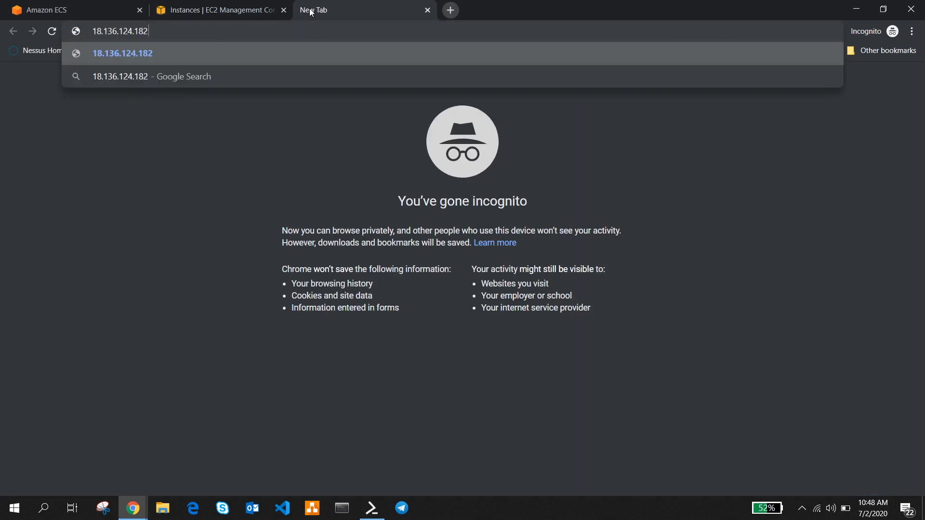
pyautogui.write(':8080')
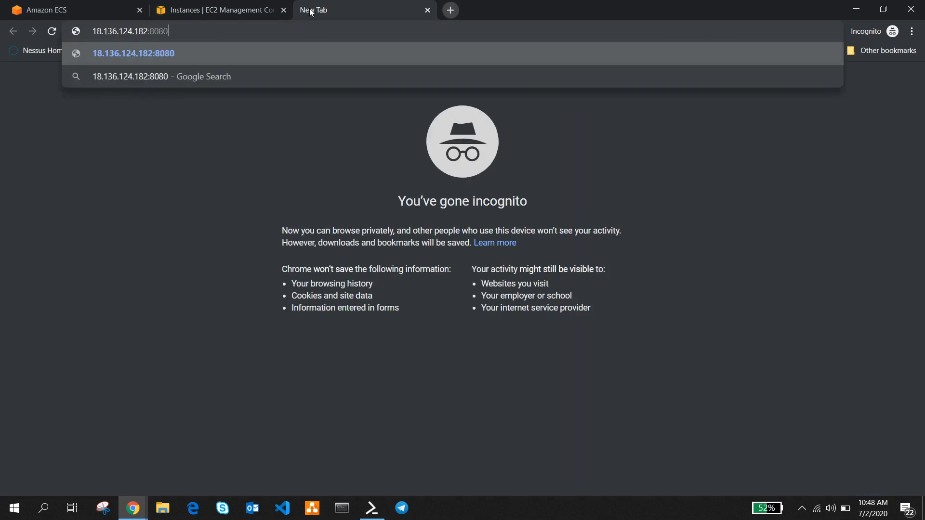
pyautogui.press('Return')
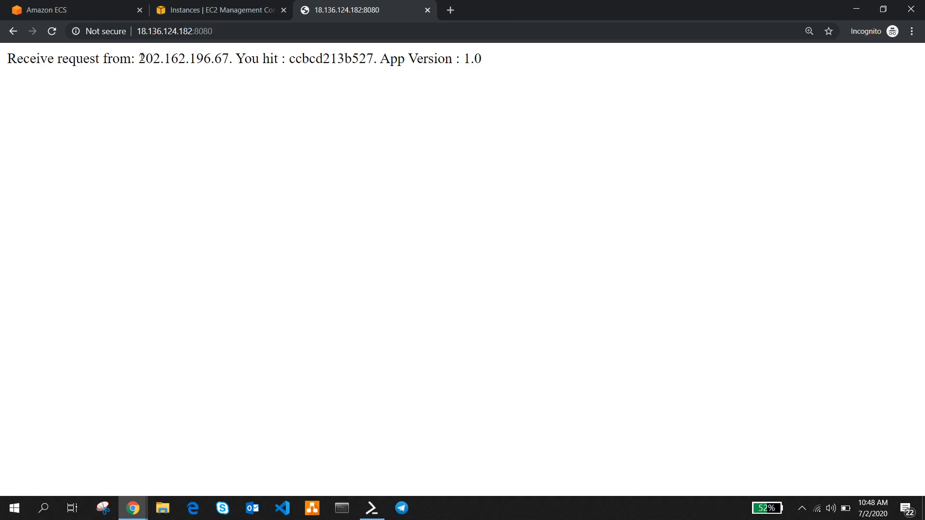
pyautogui.moveTo(138, 58); pyautogui.dragTo(233, 58)
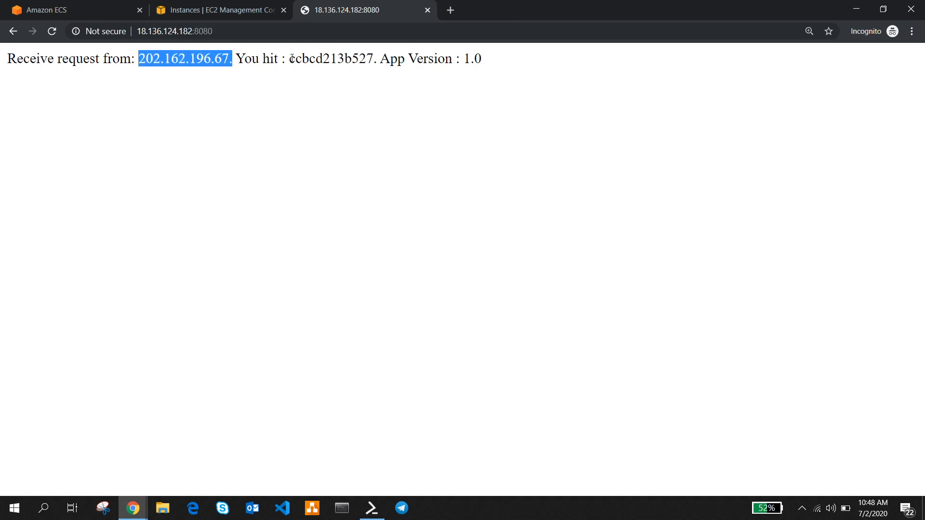
pyautogui.moveTo(290, 58); pyautogui.dragTo(372, 58)
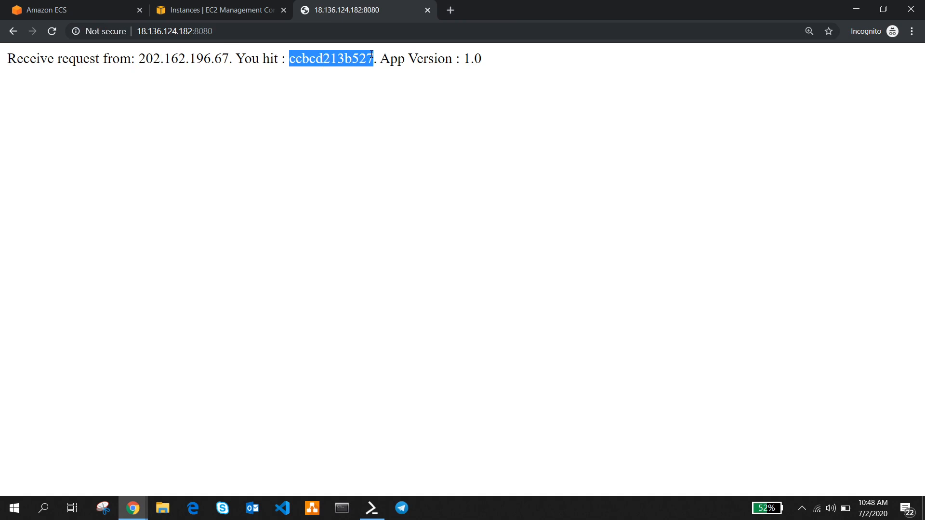
# List the running Docker containers in the terminal and compare the container ID with the one on the web page
pyautogui.click(193, 10)
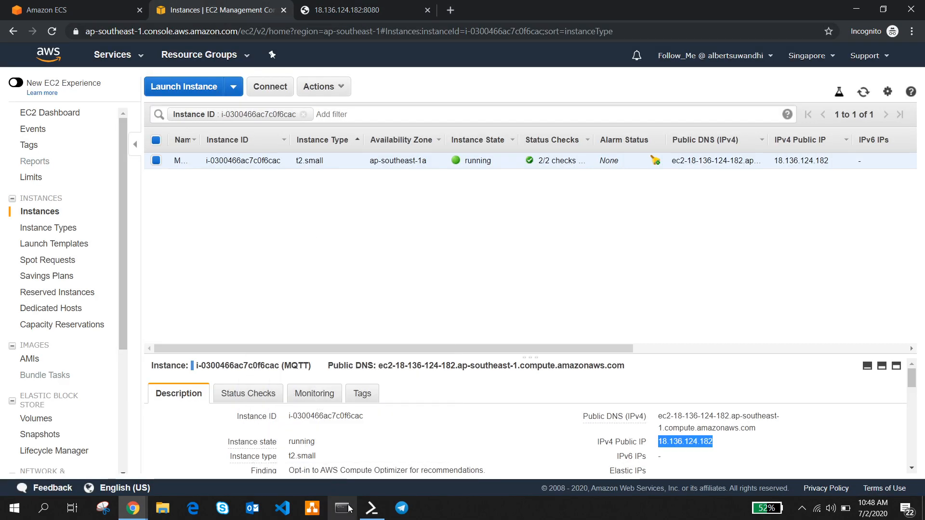
pyautogui.click(372, 509)
pyautogui.write('docker contauner')
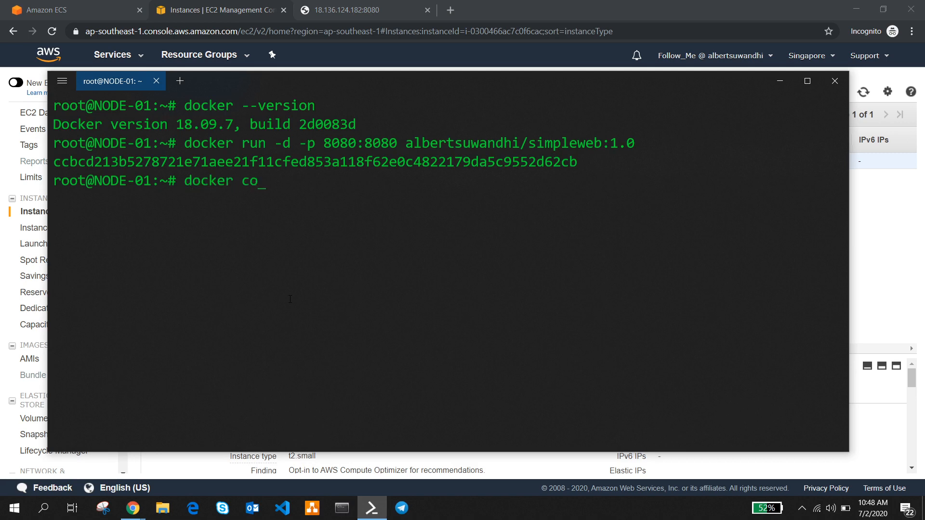
pyautogui.press('BackSpace')
pyautogui.press('BackSpace')
pyautogui.press('BackSpace')
pyautogui.press('BackSpace')
pyautogui.write('iner ls')
pyautogui.press('Return')
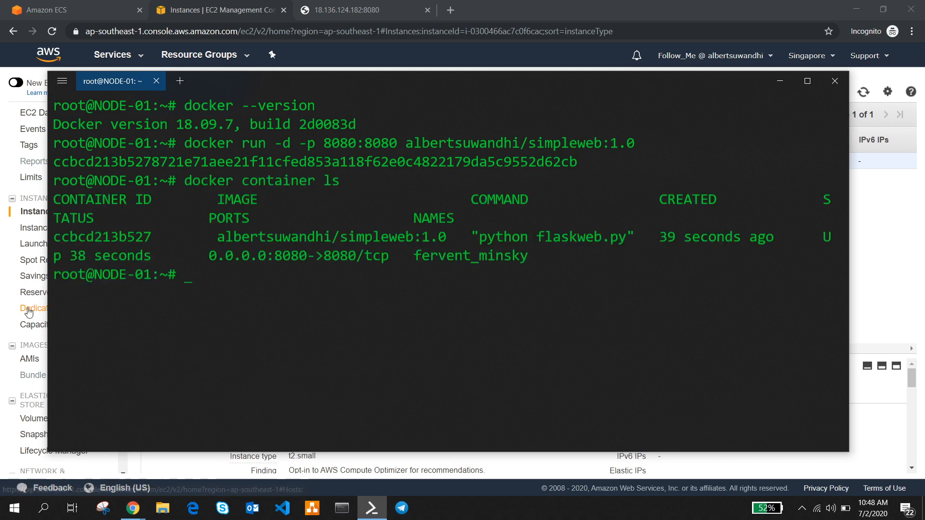
pyautogui.click(359, 9)
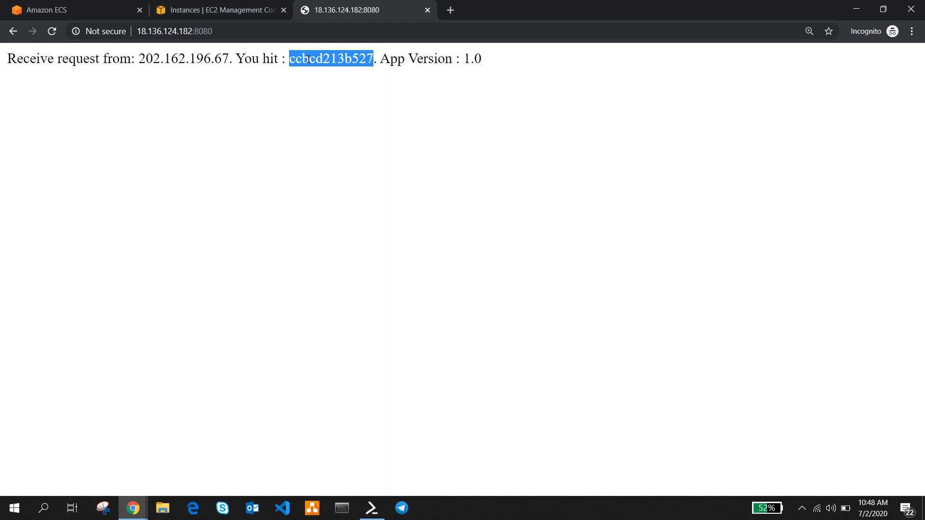
# Return to the Amazon ECS clusters page, start creating a cluster, and look over the available templates
pyautogui.click(99, 5)
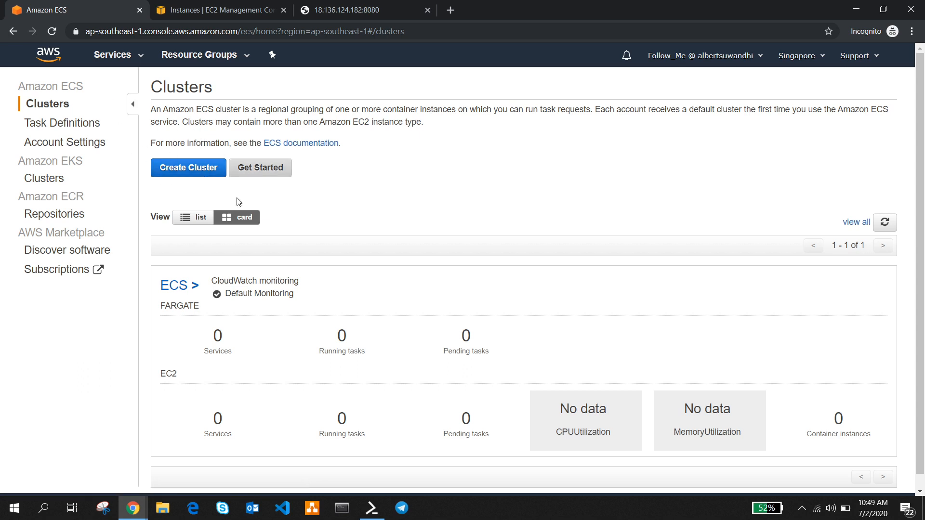
pyautogui.click(182, 169)
pyautogui.scroll(-3, 419, 317)
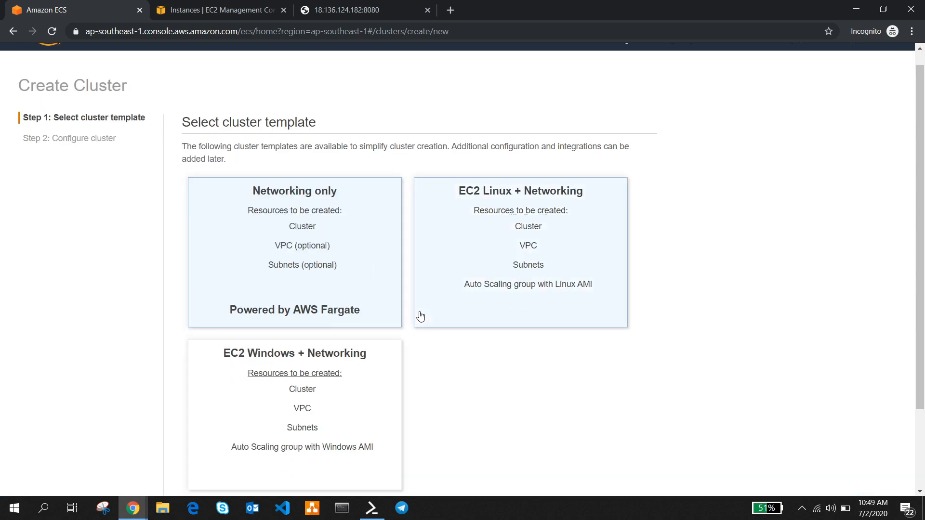
pyautogui.scroll(2, 420, 316)
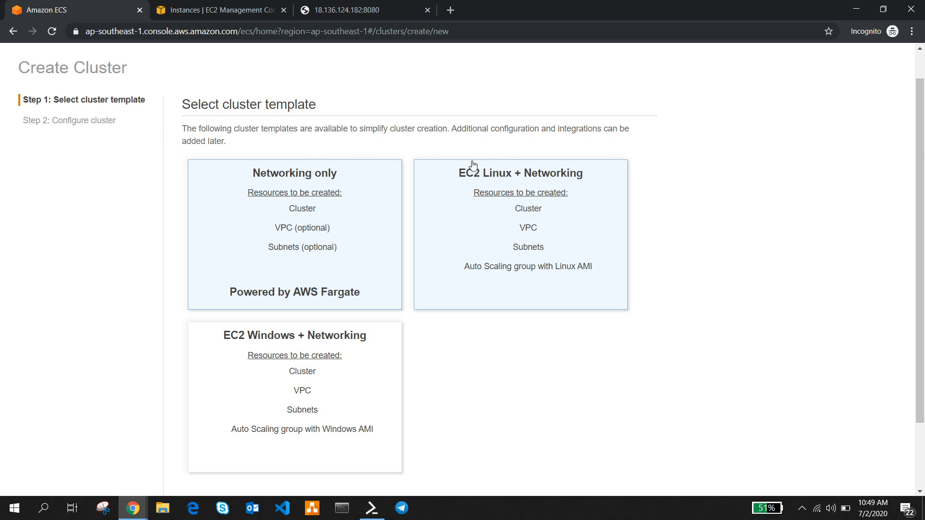
# Examine the instance type and networking settings of the EC2 Linux + Networking template, and return to the template selection
pyautogui.click(480, 214)
pyautogui.scroll(-3, 554, 299)
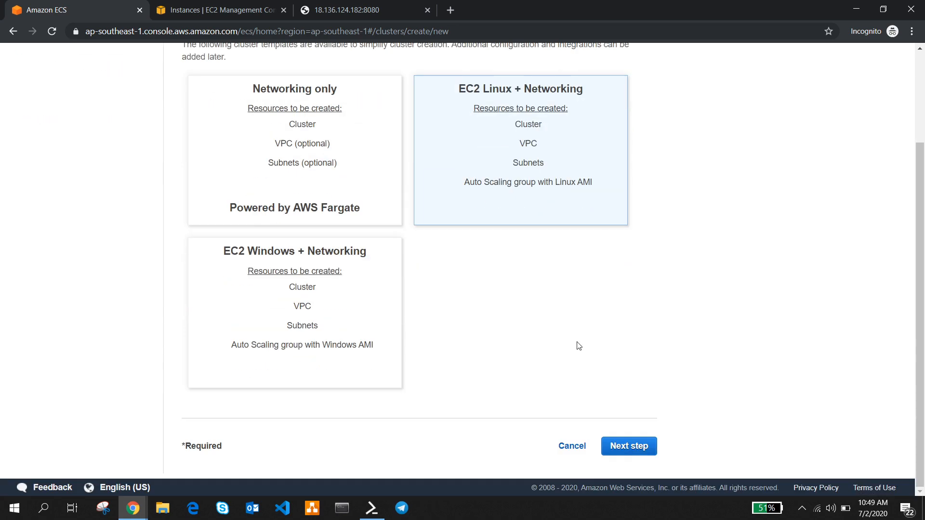
pyautogui.click(652, 441)
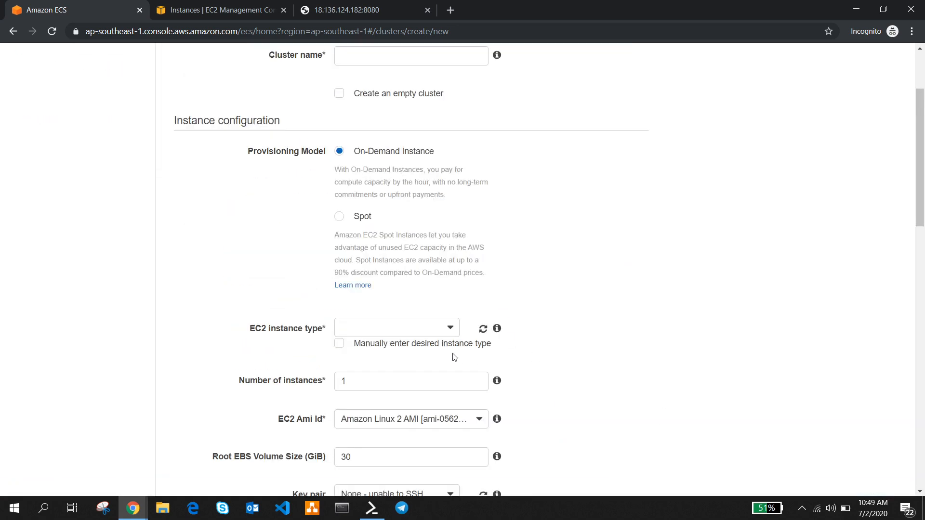
pyautogui.scroll(-3, 435, 231)
pyautogui.click(424, 205)
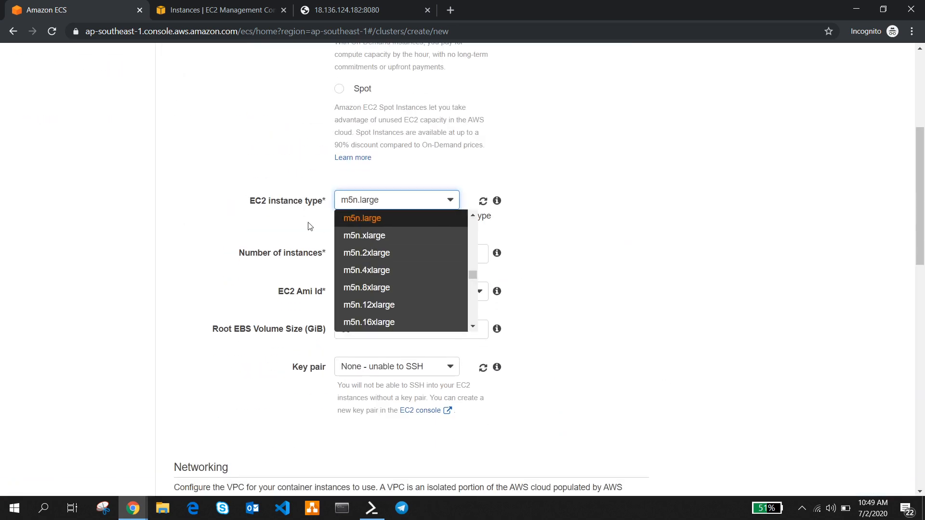
pyautogui.click(269, 223)
pyautogui.scroll(-10, 354, 260)
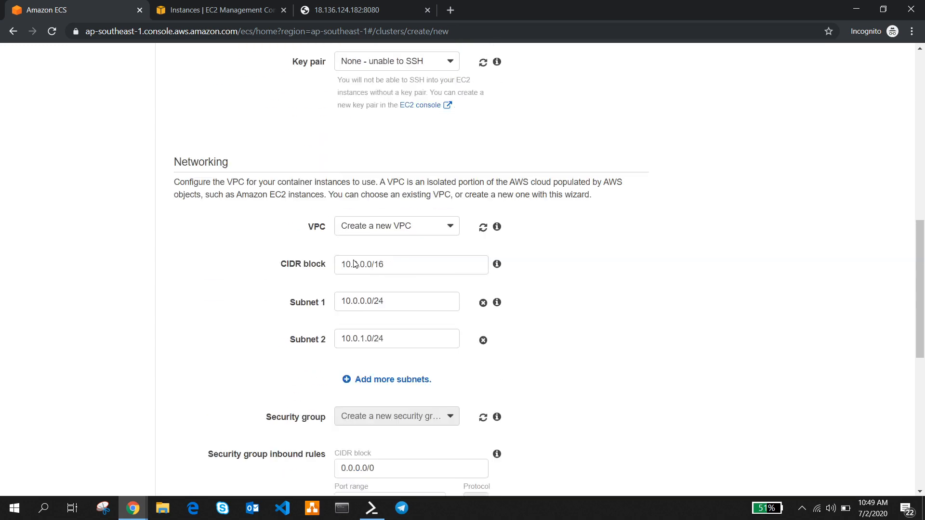
pyautogui.scroll(15, 354, 263)
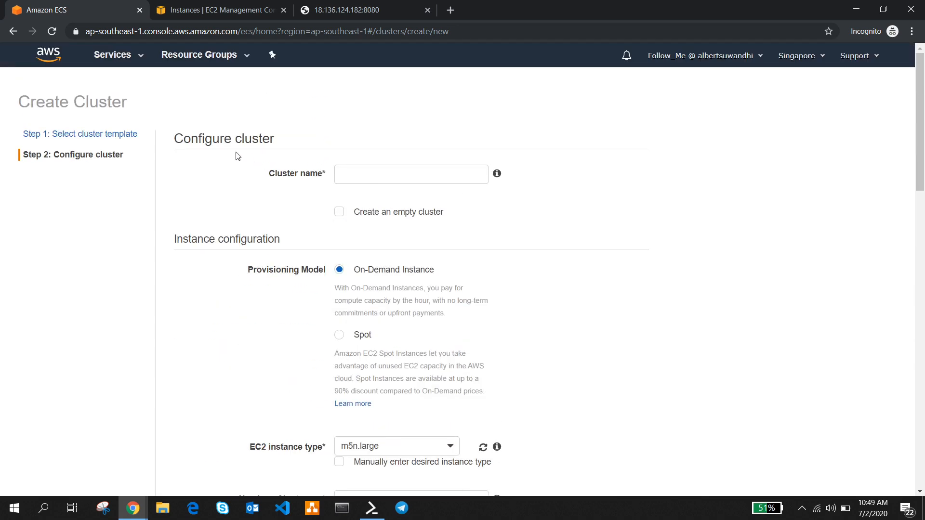
pyautogui.click(116, 133)
pyautogui.scroll(-3, 346, 351)
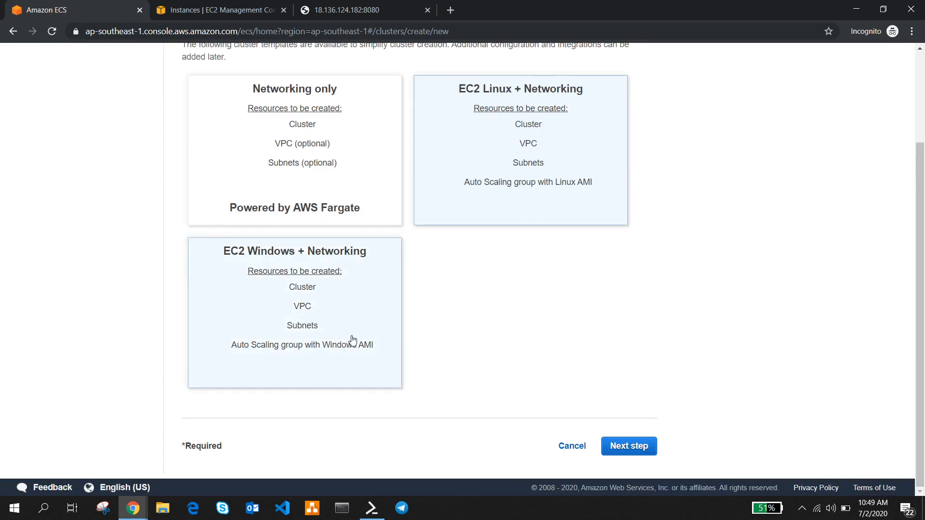
pyautogui.scroll(2, 352, 337)
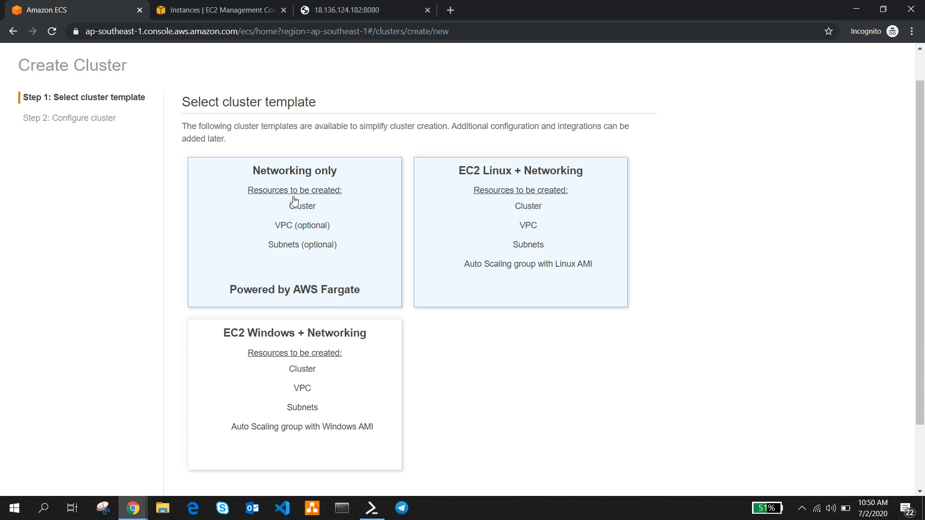
# Choose the Networking only template powered by AWS Fargate and proceed to the cluster configuration
pyautogui.click(279, 269)
pyautogui.scroll(-2, 554, 347)
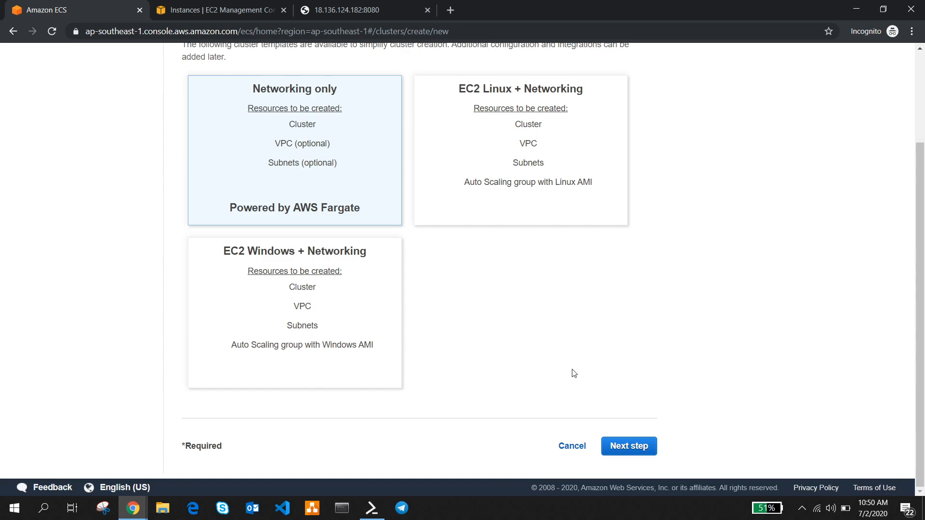
pyautogui.click(628, 447)
pyautogui.scroll(2, 501, 267)
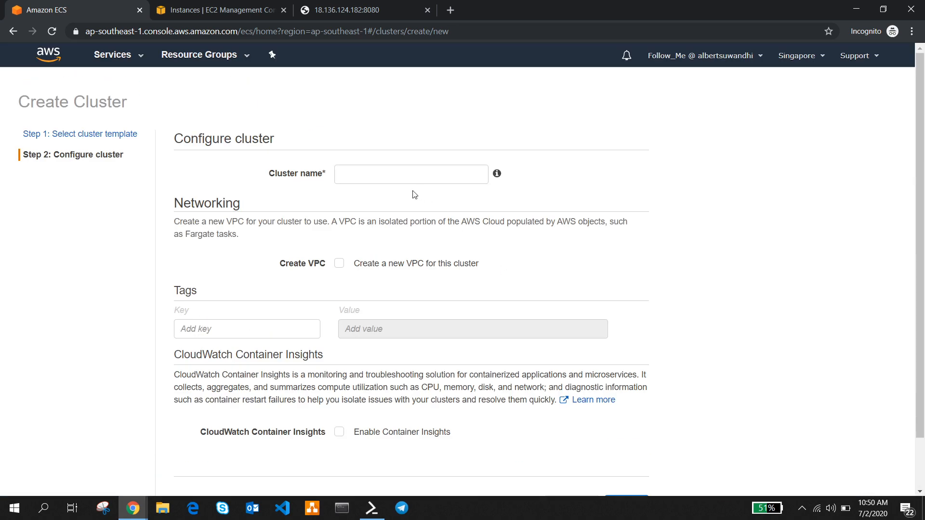
# Enable a new VPC for the cluster to examine its CIDR block and subnet settings, and cancel the cluster creation
pyautogui.click(390, 174)
pyautogui.click(339, 263)
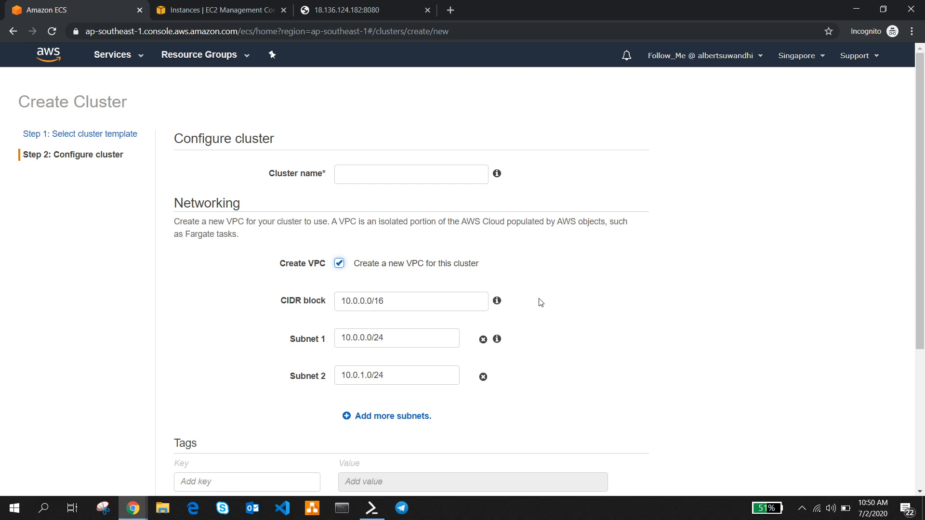
pyautogui.scroll(-2, 264, 343)
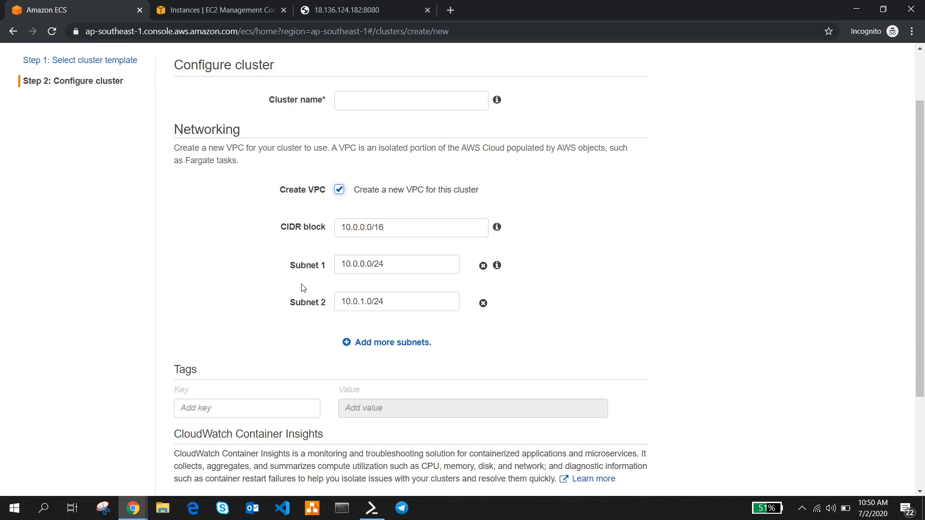
pyautogui.scroll(-3, 363, 355)
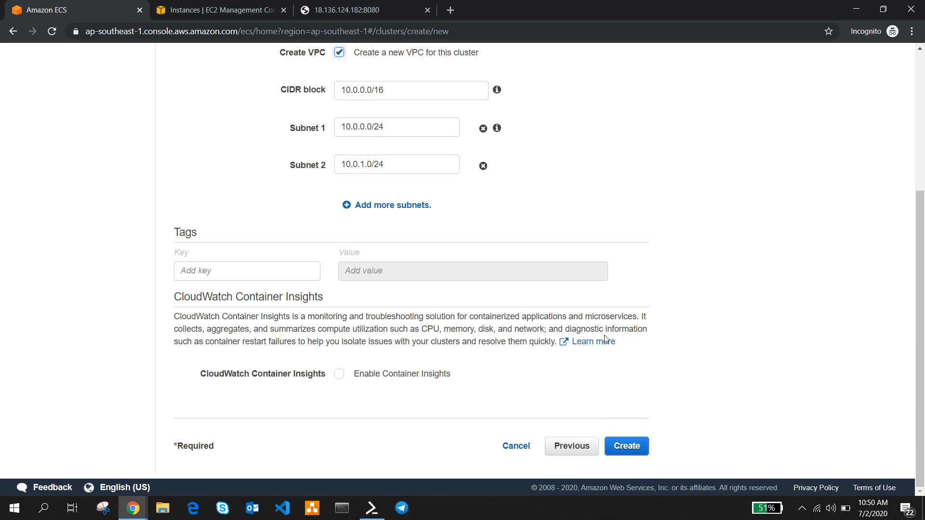
pyautogui.scroll(1, 606, 338)
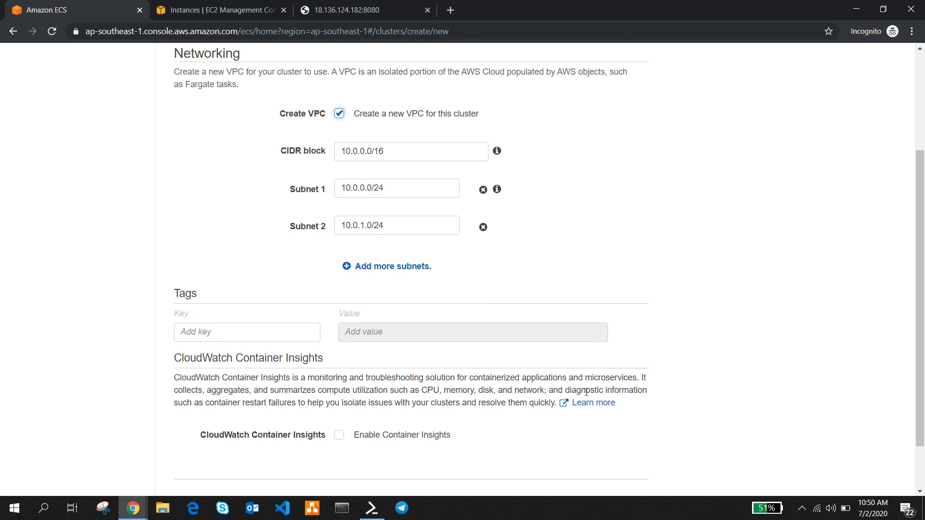
pyautogui.scroll(-1, 605, 338)
pyautogui.click(502, 450)
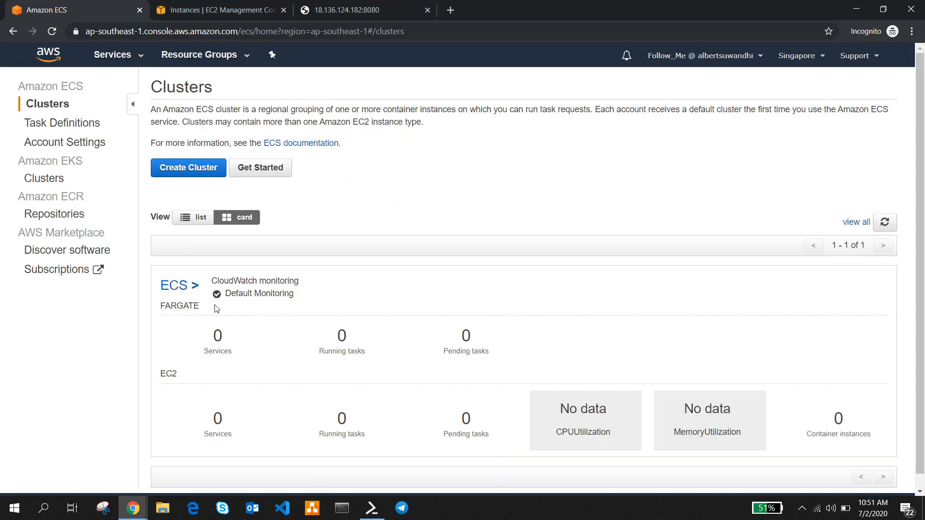
# View the existing ECS cluster's details, and start a new task definition with the FARGATE launch type
pyautogui.click(188, 291)
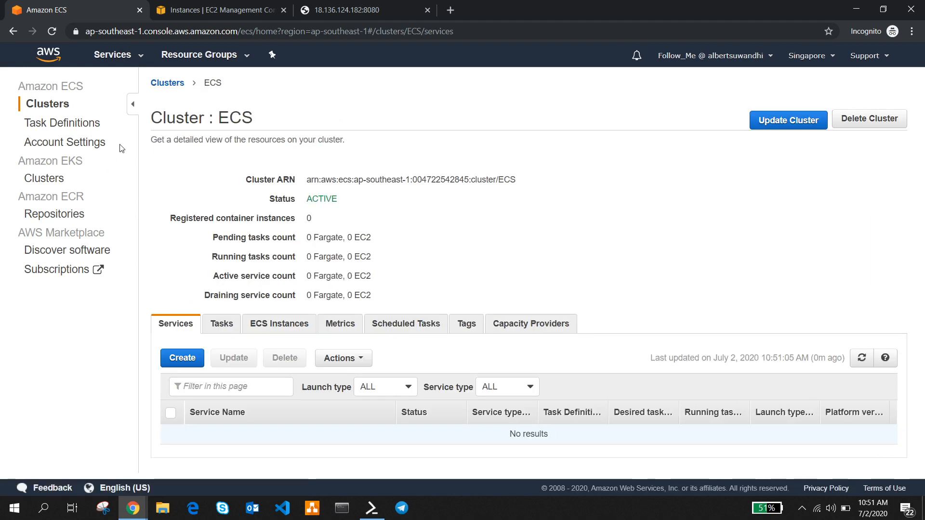
pyautogui.click(74, 126)
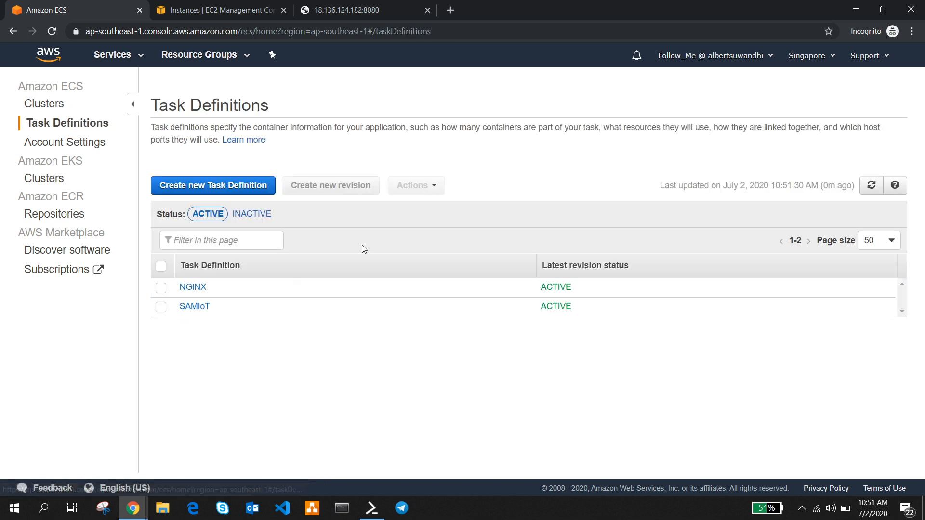
pyautogui.click(215, 184)
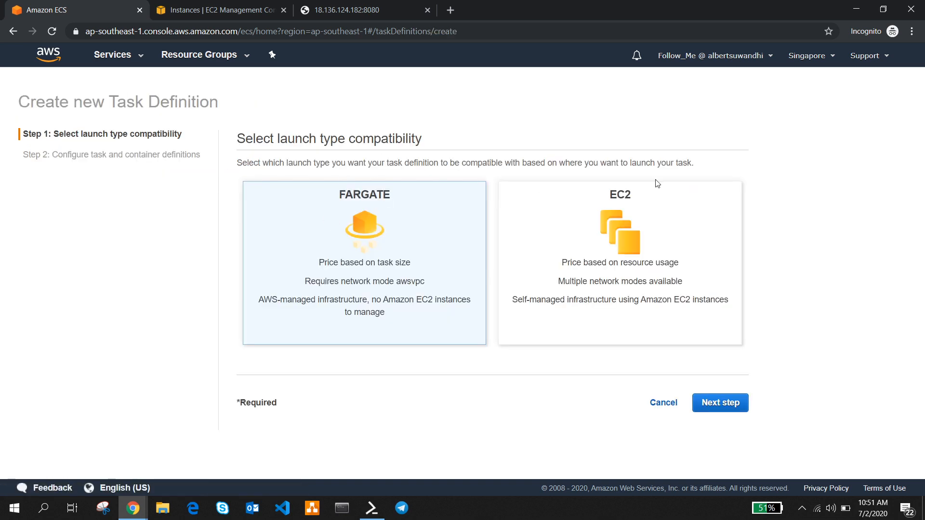
pyautogui.click(725, 407)
# Name the task definition SimpleWeb and assign ecsTaskExecutionRole as its task role
pyautogui.click(495, 211)
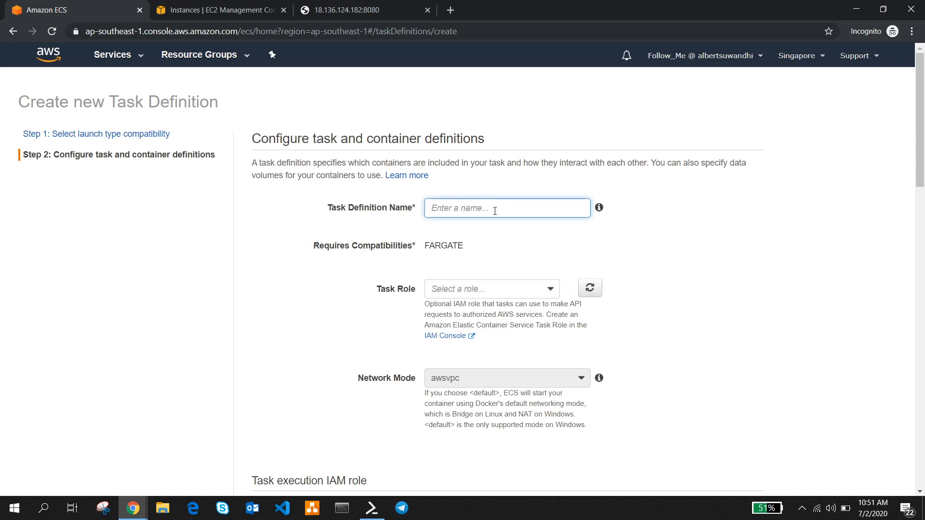
pyautogui.write('SimpleWeb')
pyautogui.scroll(-1, 506, 249)
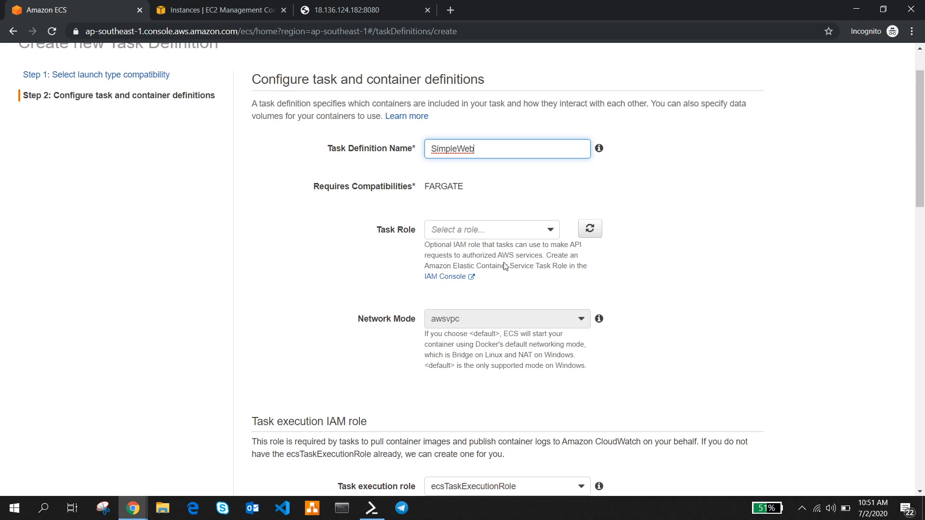
pyautogui.click(484, 231)
pyautogui.click(468, 264)
# Set the task size to 1GB of memory and 0.5 vCPU
pyautogui.scroll(-3, 496, 201)
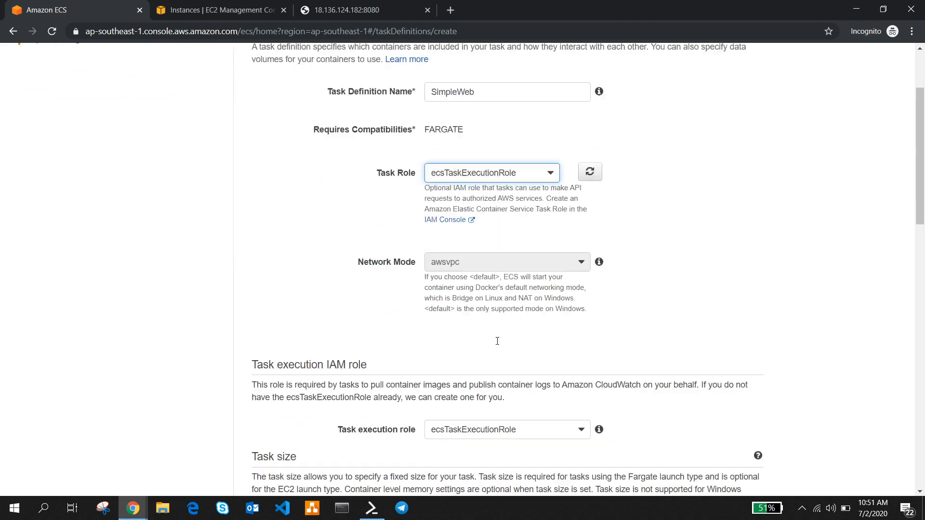
pyautogui.scroll(1, 523, 243)
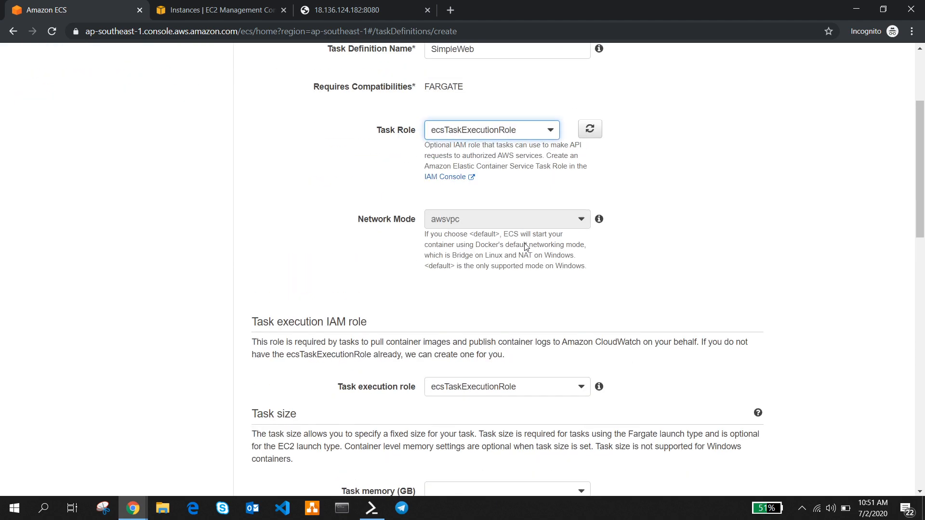
pyautogui.scroll(-2, 487, 304)
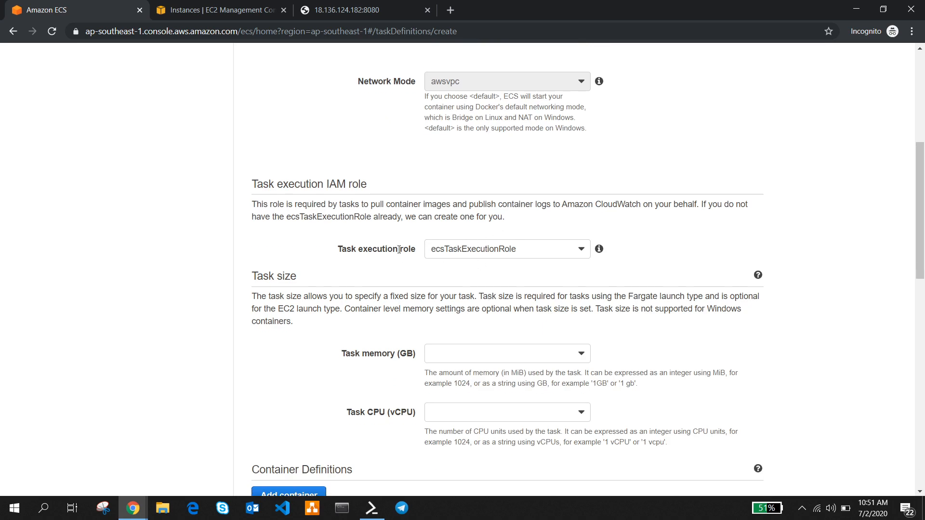
pyautogui.scroll(-2, 399, 250)
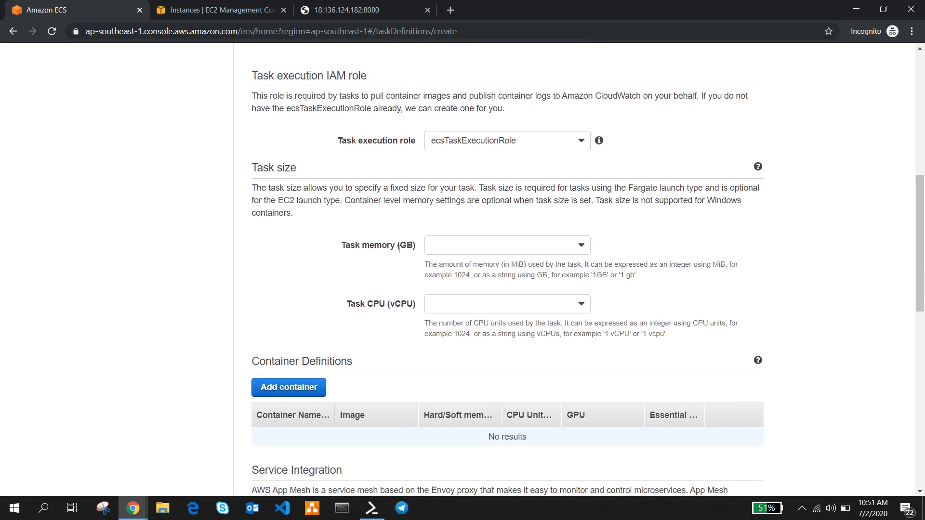
pyautogui.scroll(1, 399, 250)
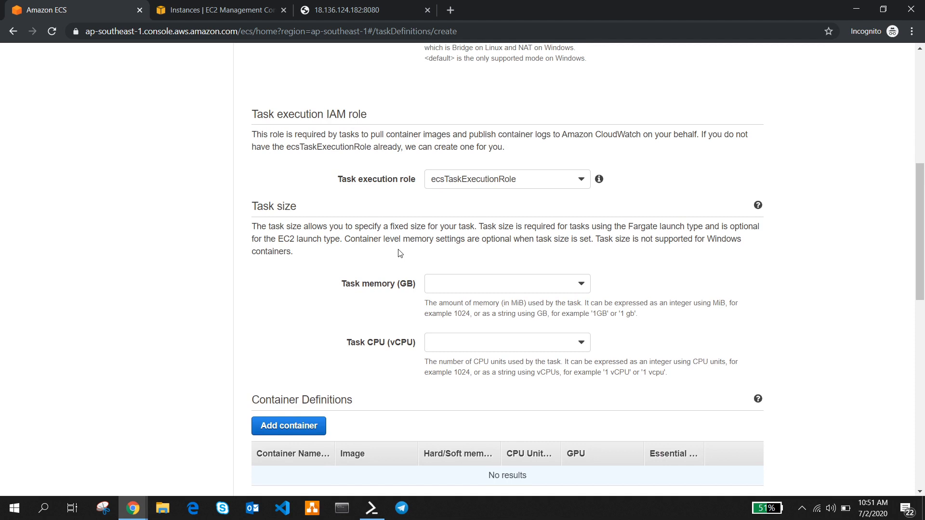
pyautogui.click(501, 284)
pyautogui.click(481, 320)
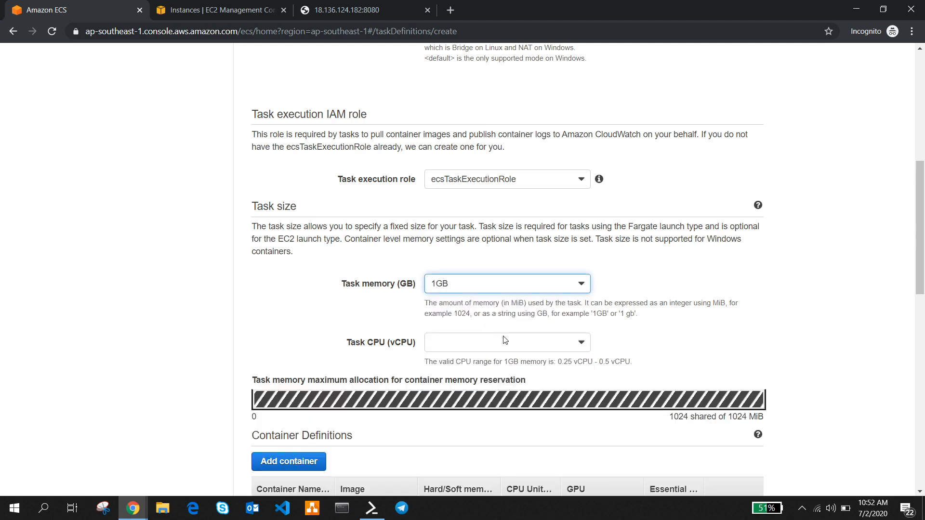
pyautogui.click(505, 341)
pyautogui.click(481, 378)
# Start adding a container named SimpleWeb that uses the simpleweb:1.0 image from the author's own Docker repository
pyautogui.scroll(-3, 482, 374)
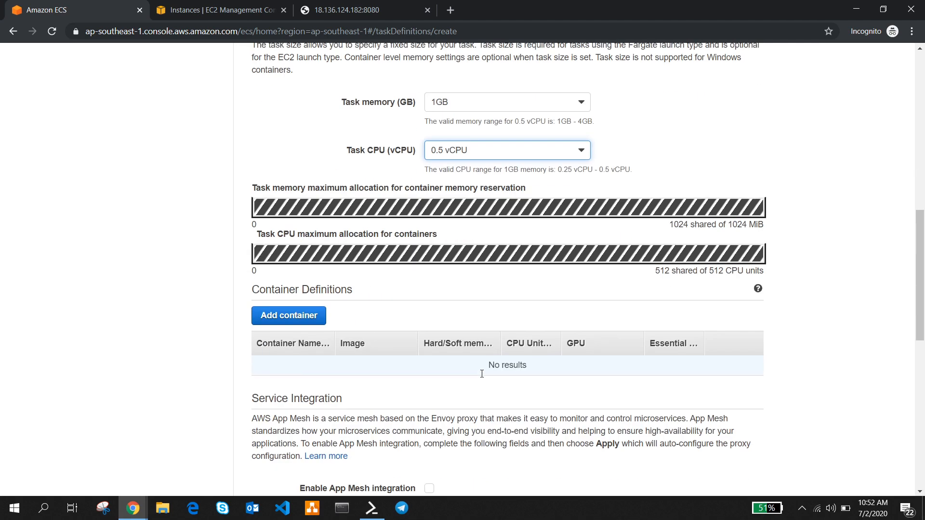
pyautogui.scroll(-2, 482, 374)
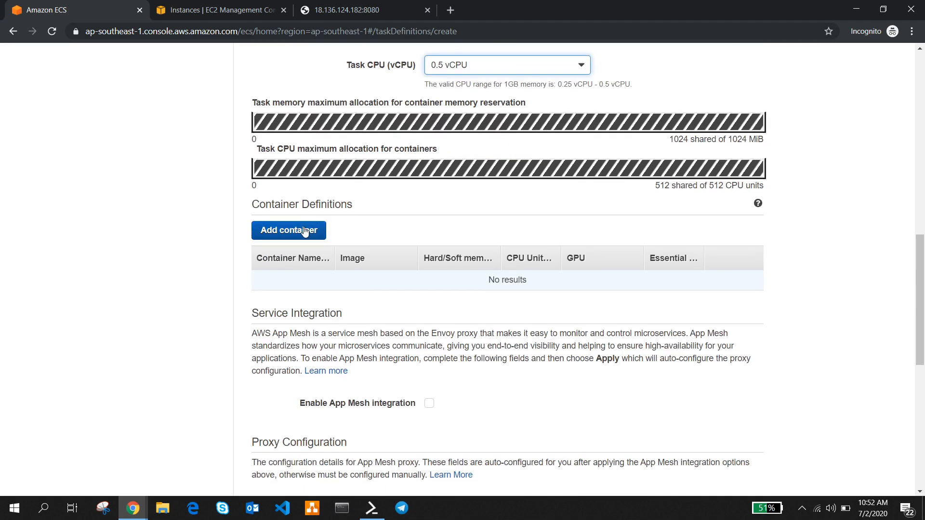
pyautogui.scroll(-3, 304, 232)
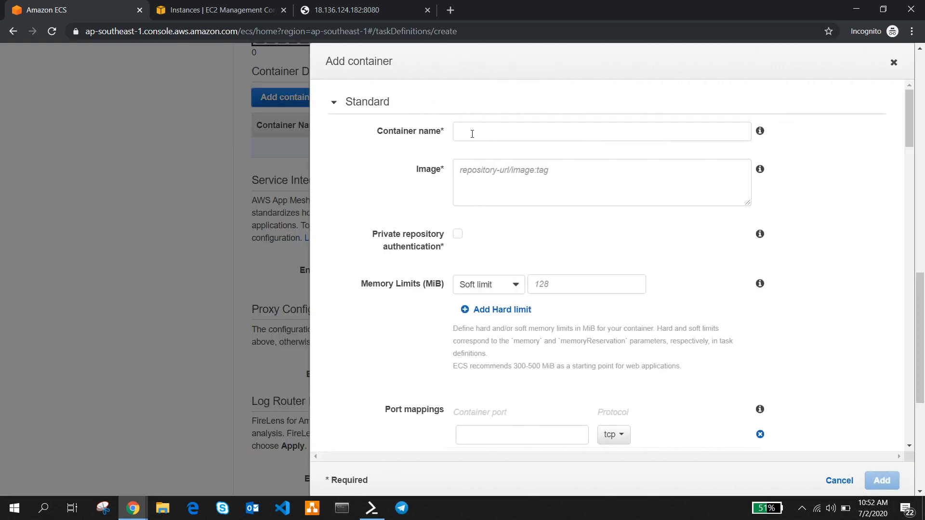
pyautogui.click(472, 133)
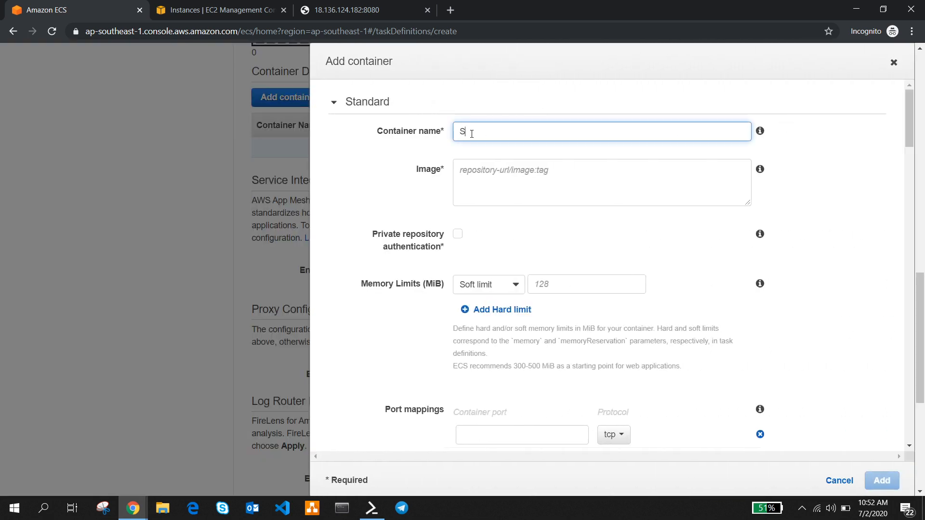
pyautogui.write('SimpleWeb')
pyautogui.click(481, 168)
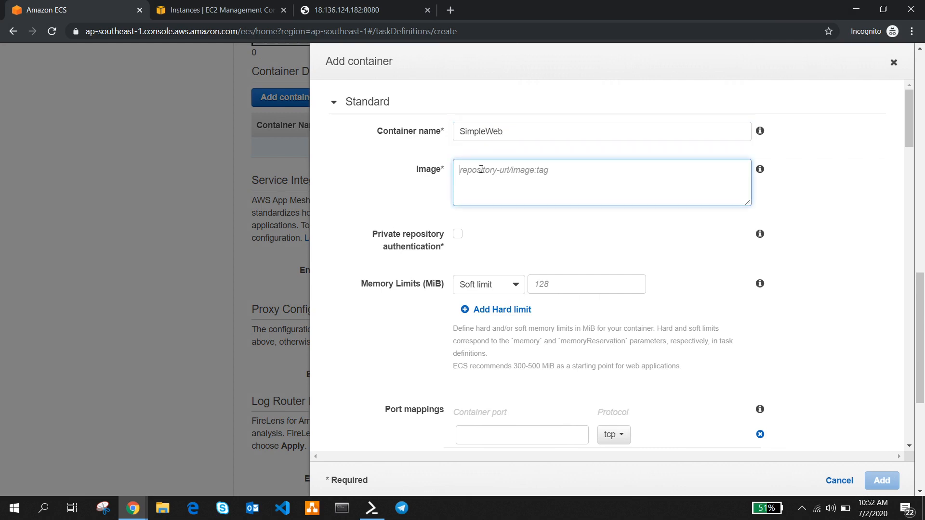
pyautogui.write('alnbert')
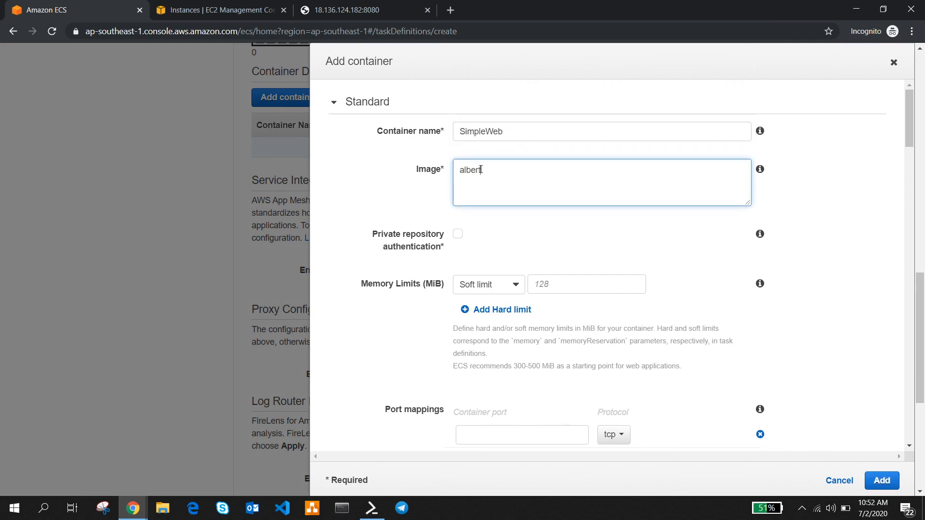
pyautogui.write('suwandhi/simplew')
pyautogui.write('bb:1.0')
# Map container port 8080 over tcp for the SimpleWeb container
pyautogui.scroll(-1, 481, 168)
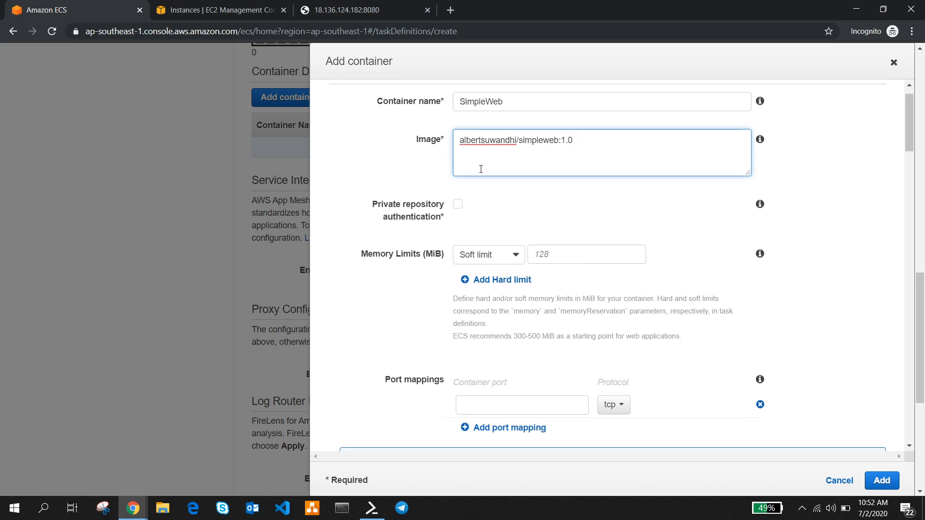
pyautogui.scroll(-3, 501, 275)
pyautogui.scroll(-2, 498, 287)
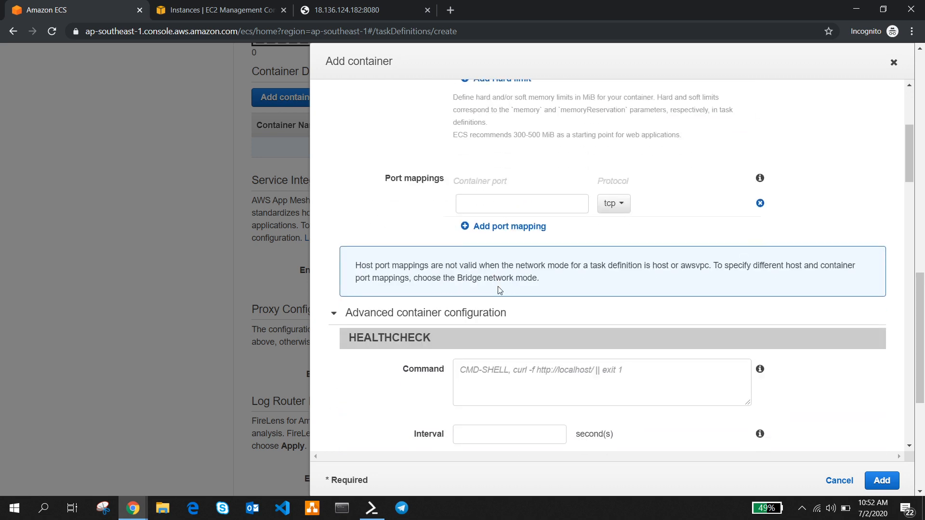
pyautogui.click(533, 201)
pyautogui.write('8')
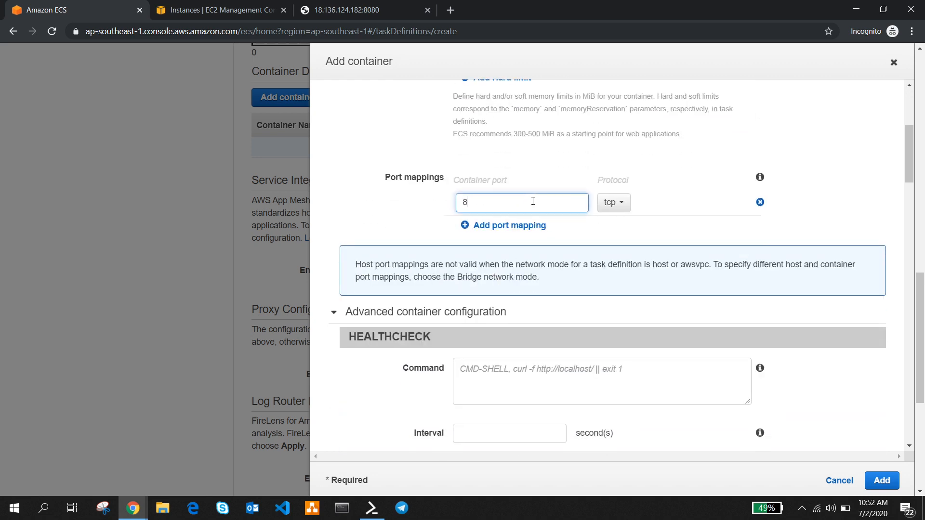
pyautogui.write('080')
# Look through the advanced container configuration, recheck the image and port mapping, and add the container to the task definition
pyautogui.scroll(-4, 533, 201)
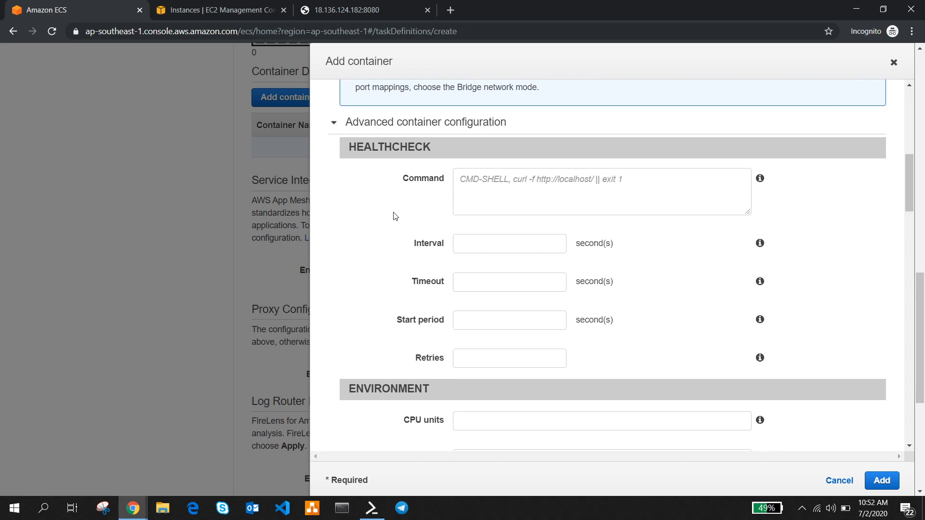
pyautogui.scroll(-4, 417, 312)
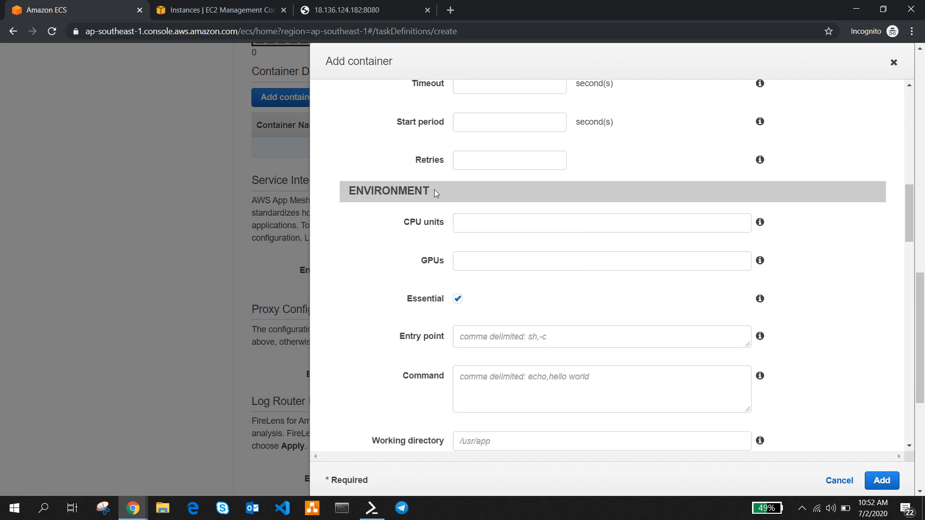
pyautogui.scroll(-11, 422, 292)
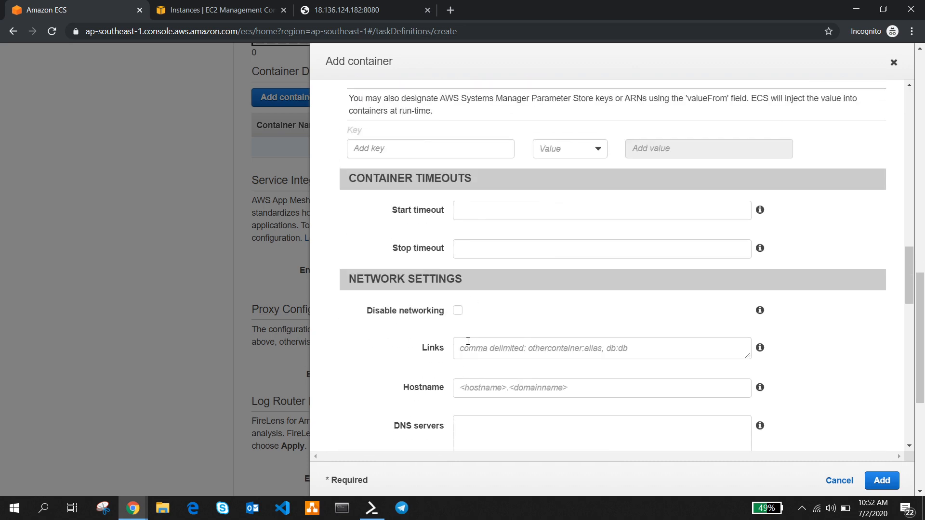
pyautogui.scroll(-10, 476, 265)
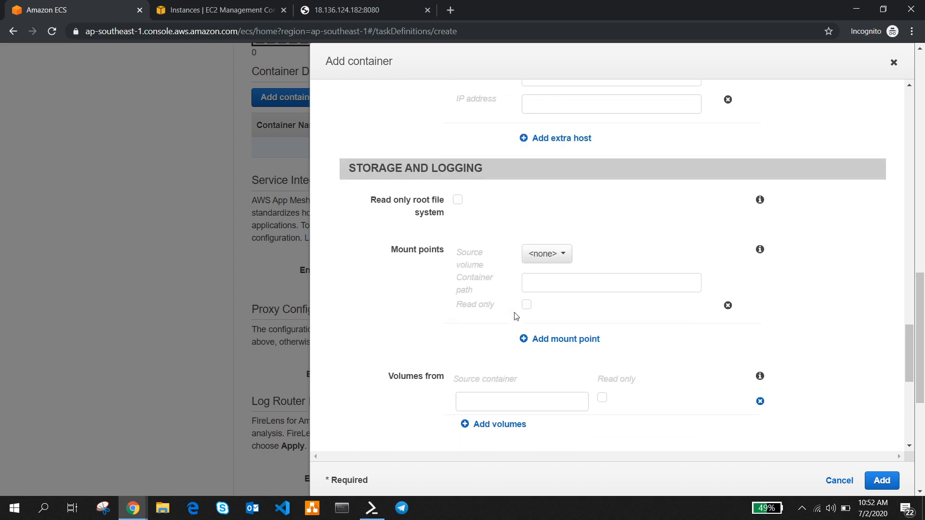
pyautogui.scroll(3, 506, 207)
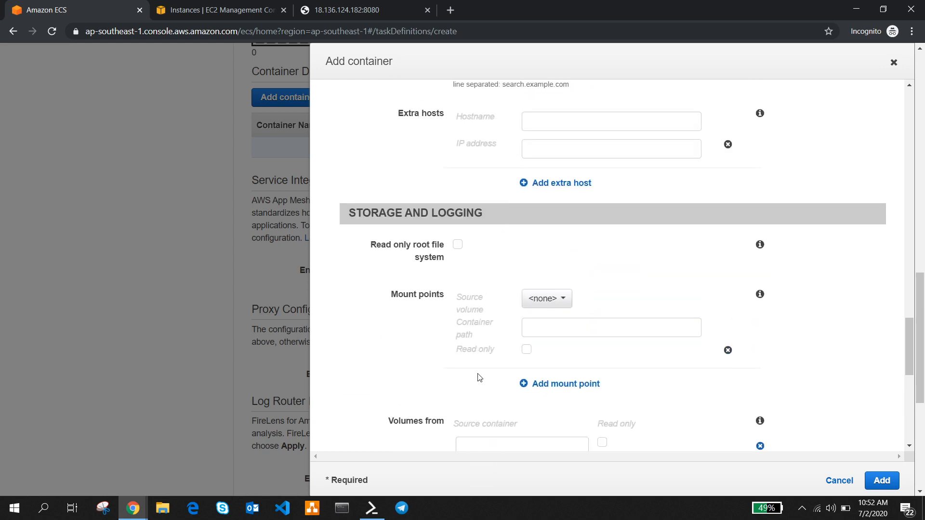
pyautogui.scroll(-11, 480, 378)
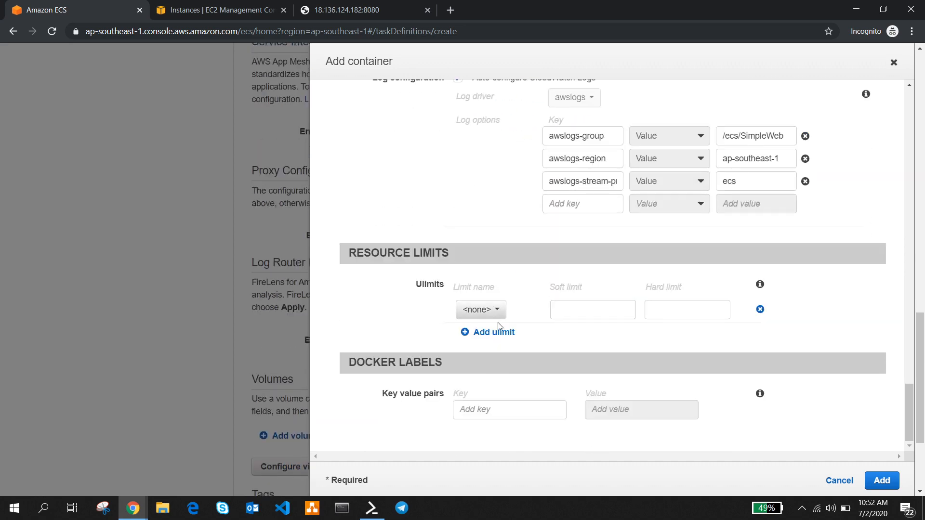
pyautogui.scroll(12, 530, 340)
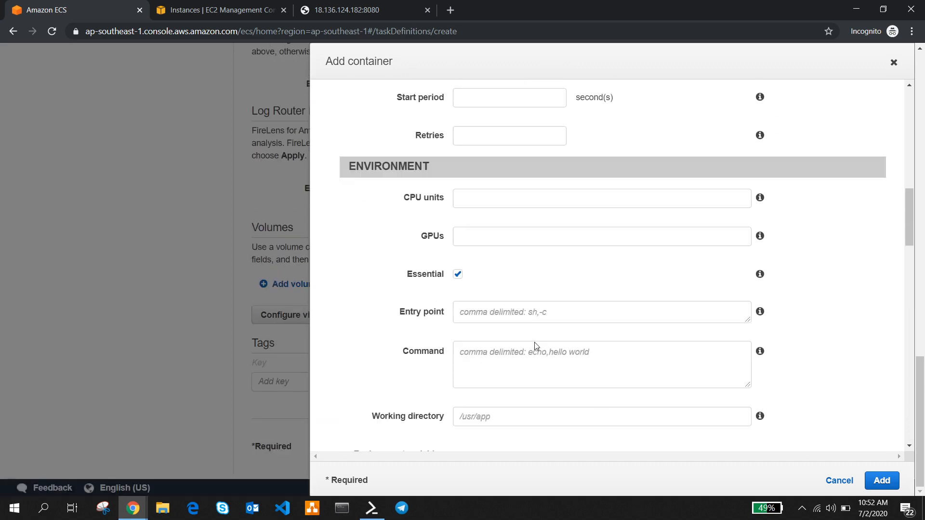
pyautogui.scroll(10, 534, 343)
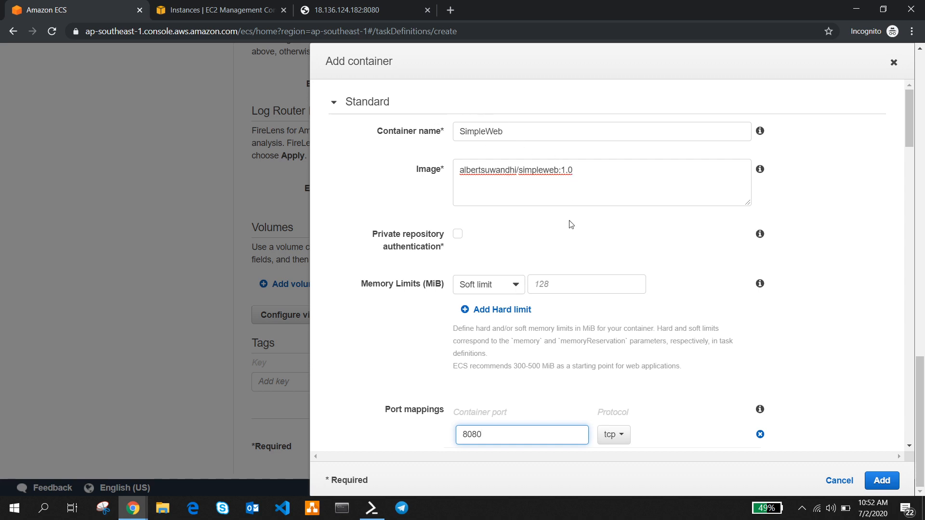
pyautogui.scroll(-15, 571, 224)
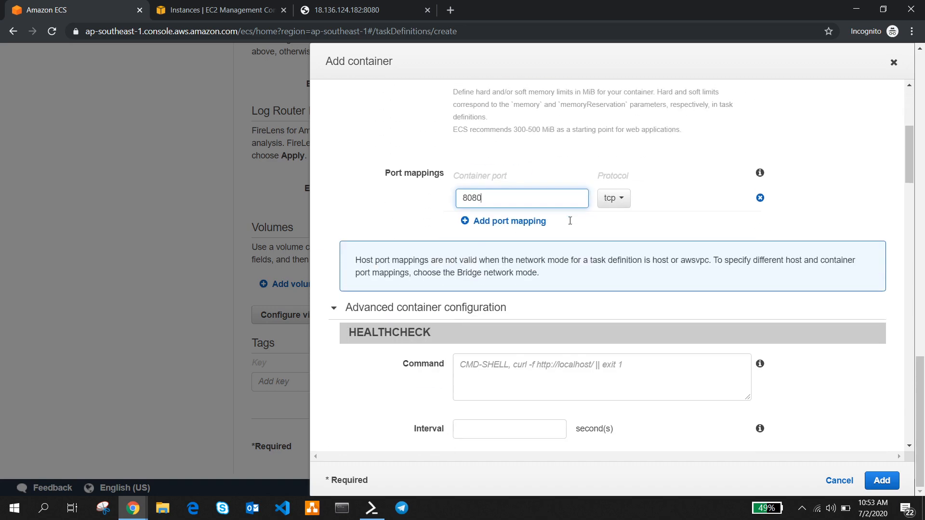
pyautogui.click(882, 481)
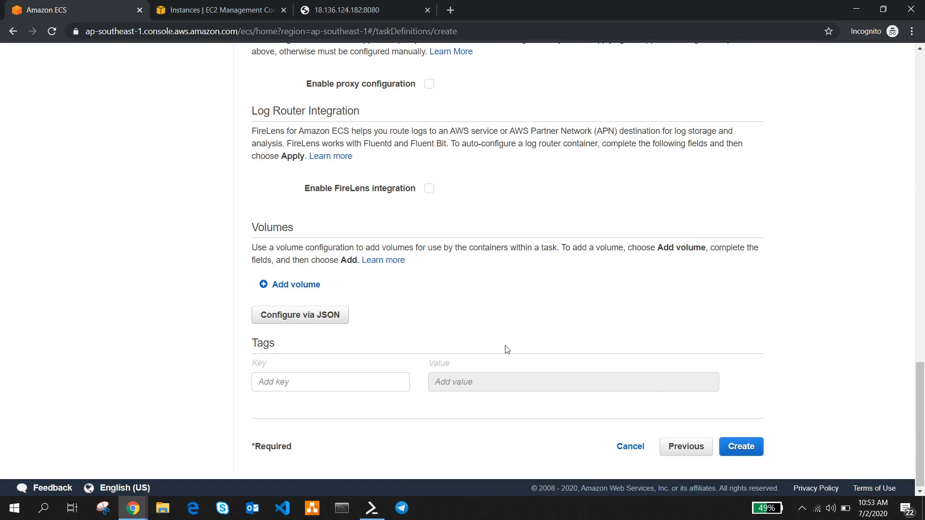
# Create the SimpleWeb task definition, view its details and return to the list of task definitions
pyautogui.scroll(9, 506, 349)
pyautogui.scroll(-6, 550, 328)
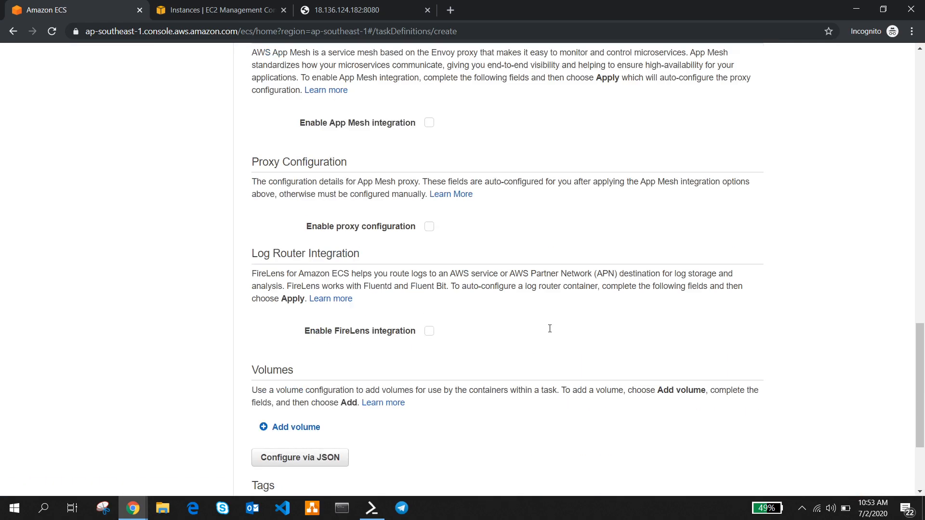
pyautogui.scroll(-3, 550, 329)
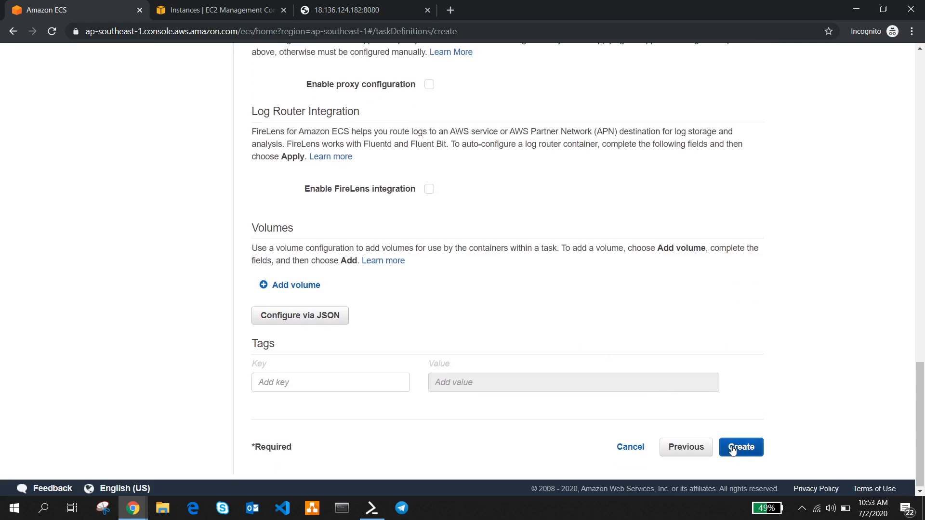
pyautogui.click(733, 450)
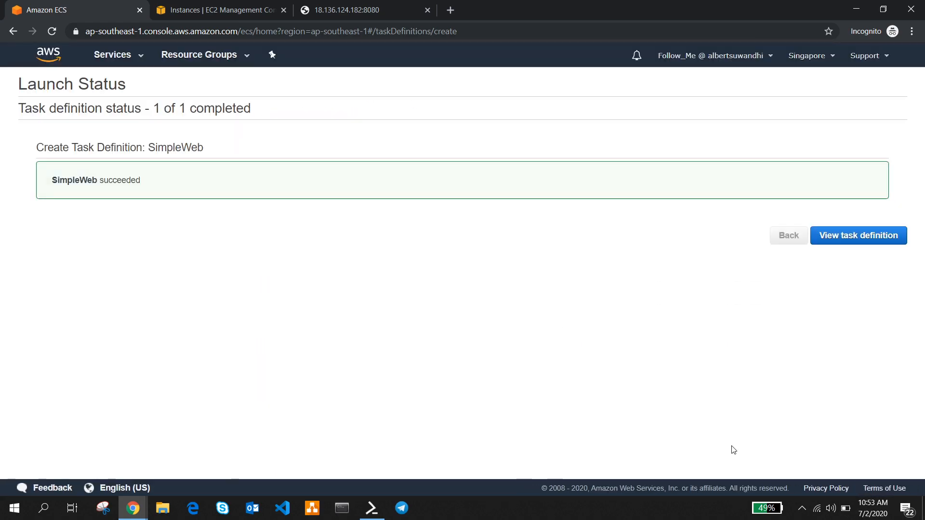
pyautogui.click(836, 239)
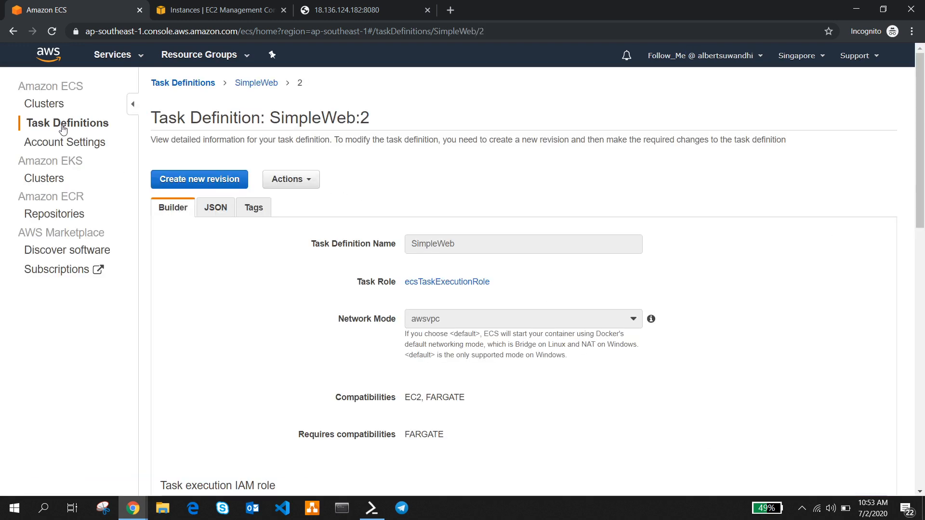
pyautogui.click(63, 128)
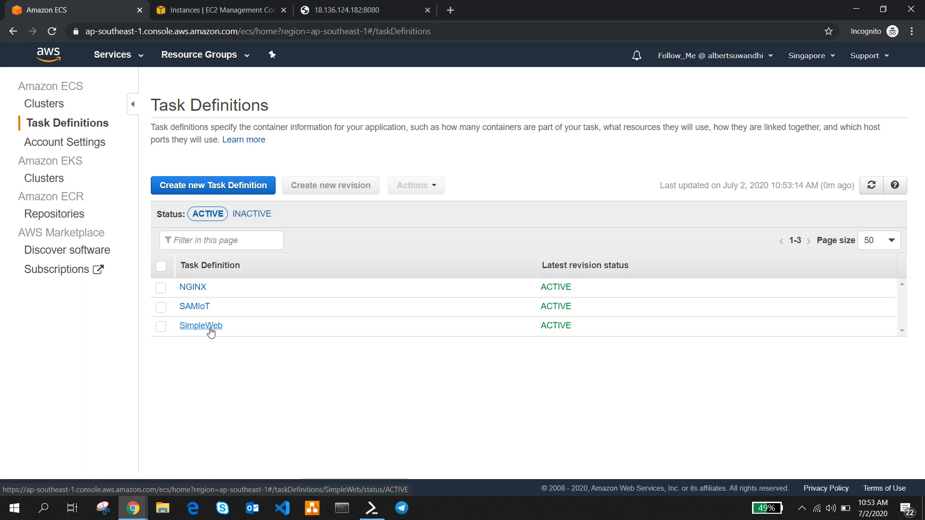
# Open the tasks of the ECS cluster and start running a new task
pyautogui.click(47, 109)
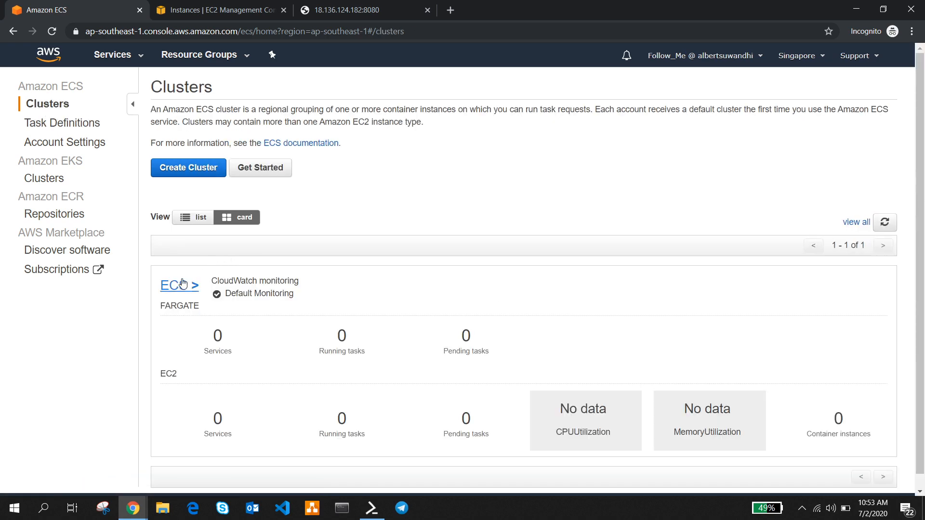
pyautogui.click(181, 286)
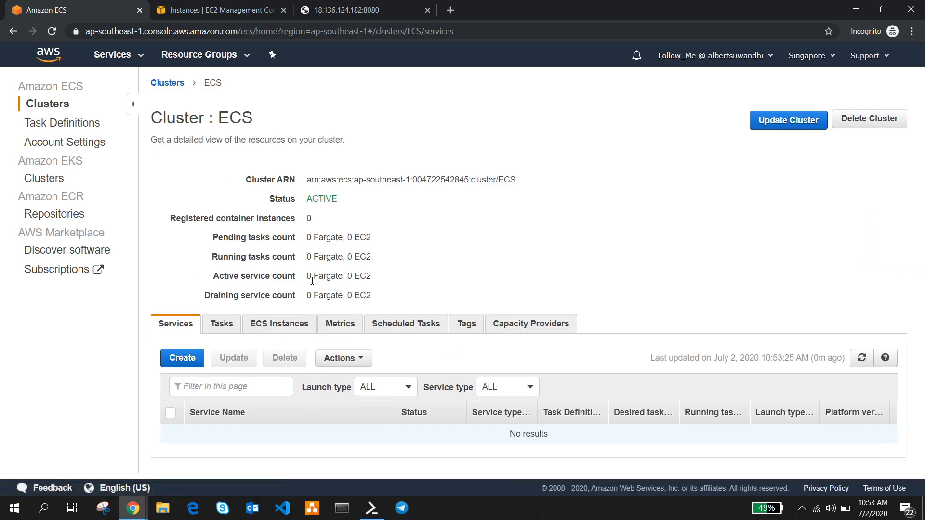
pyautogui.click(221, 323)
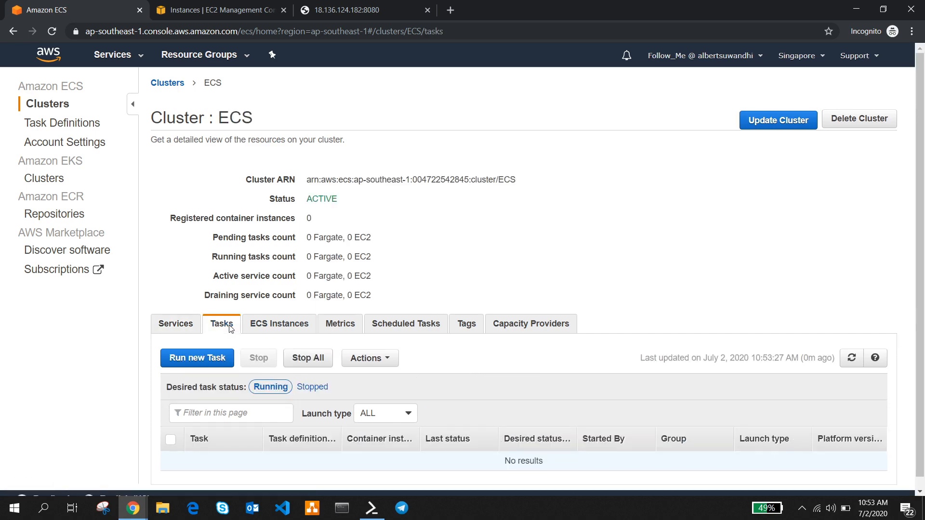
pyautogui.click(208, 347)
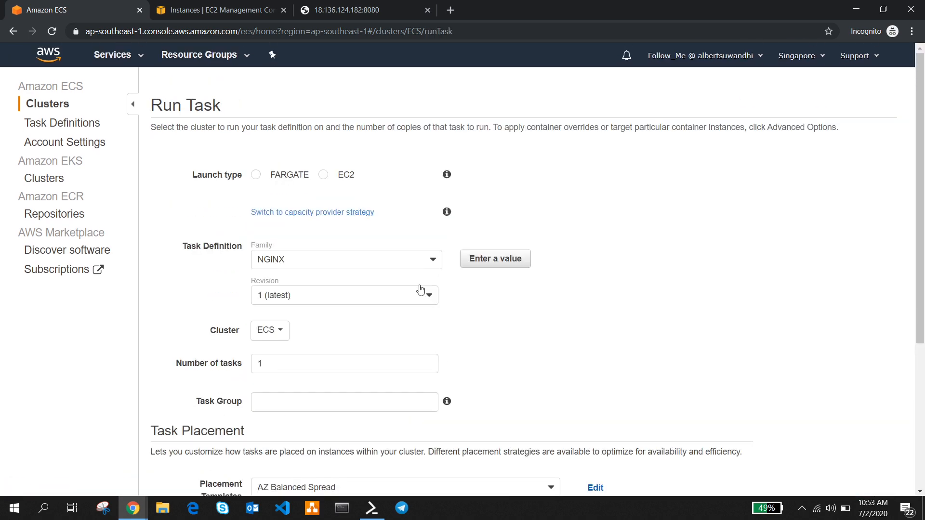
# Choose the SimpleWeb task definition with revision 2 (latest) for the task and keep ECS as its cluster
pyautogui.scroll(-2, 383, 188)
pyautogui.click(346, 173)
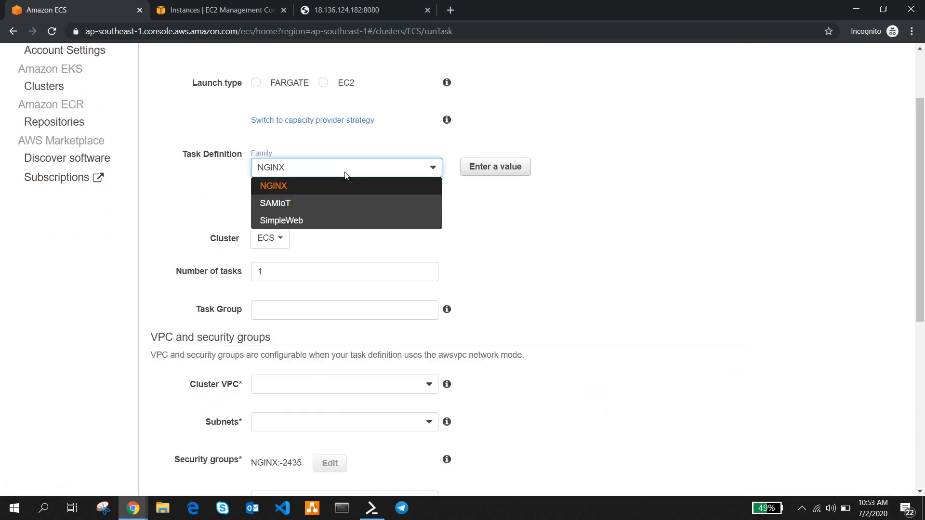
pyautogui.click(311, 217)
pyautogui.click(352, 209)
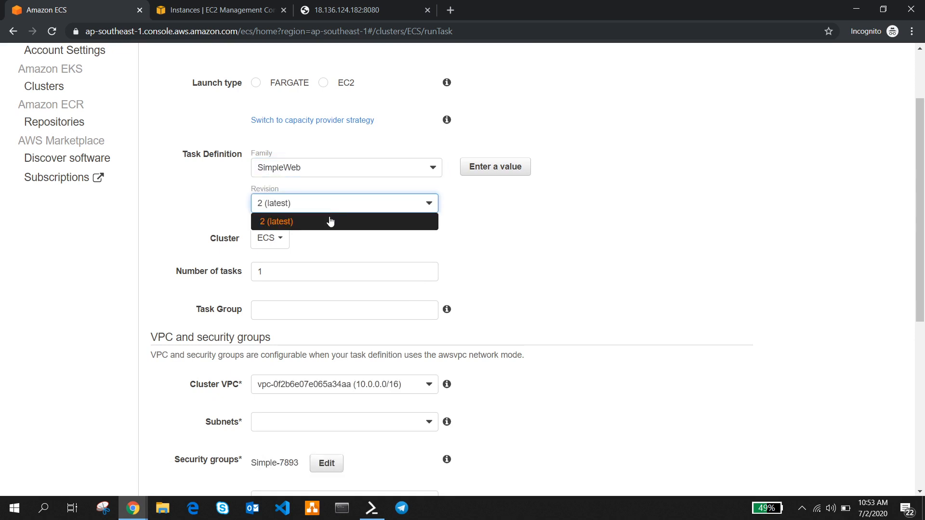
pyautogui.click(333, 220)
pyautogui.scroll(2, 380, 246)
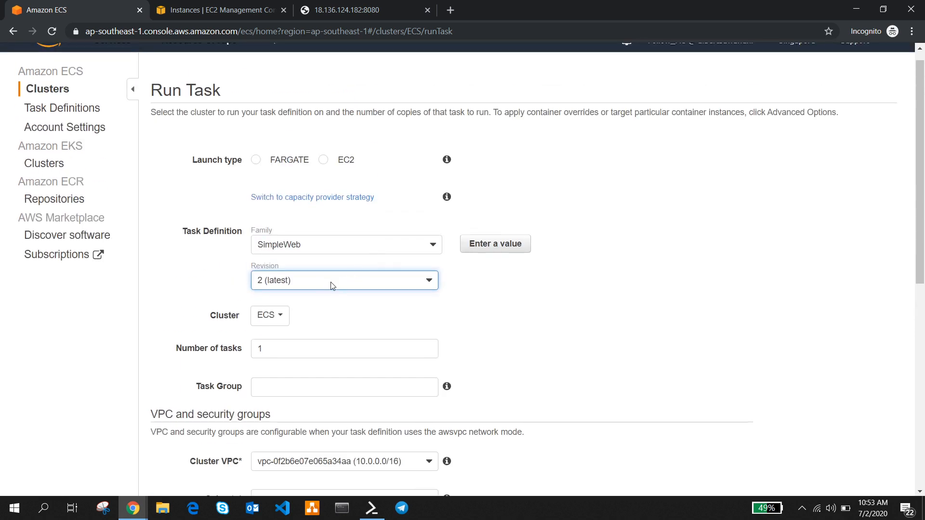
pyautogui.click(314, 282)
pyautogui.click(310, 298)
pyautogui.scroll(-2, 359, 320)
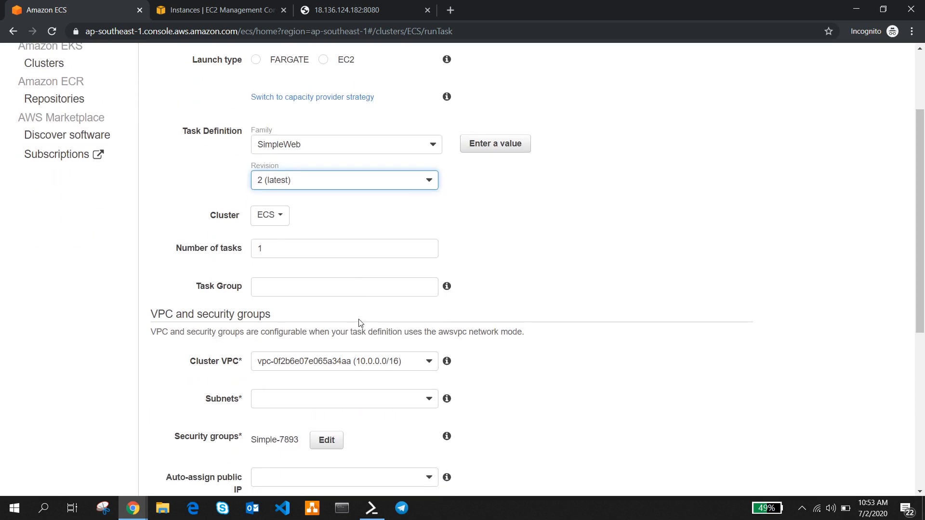
pyautogui.click(276, 204)
pyautogui.click(279, 221)
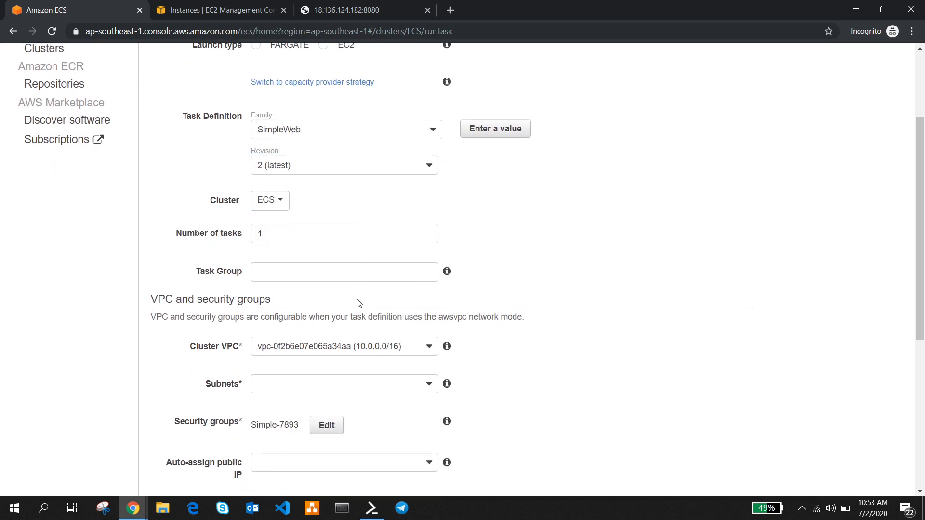
# Assign the ECS/Public subnet 10.0.0.0/24 in ap-southeast-1a to the task
pyautogui.scroll(-3, 359, 304)
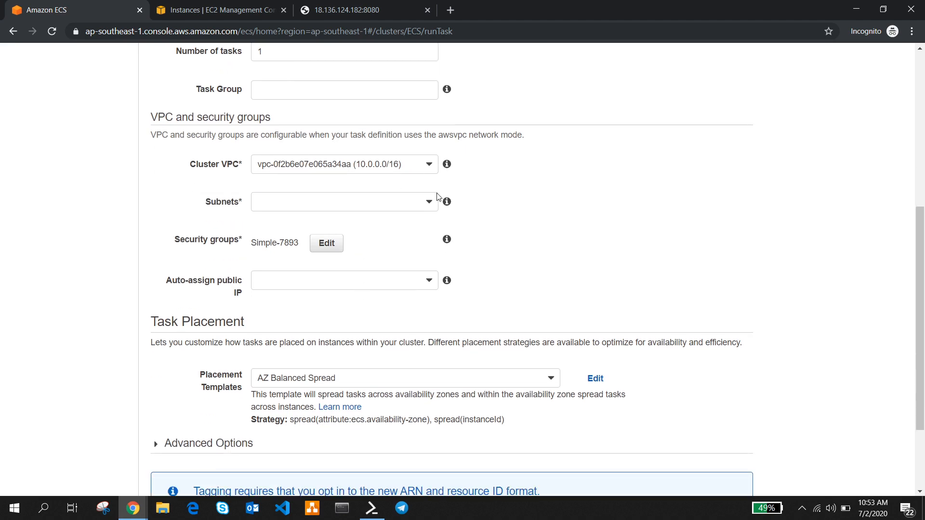
pyautogui.click(439, 196)
pyautogui.click(365, 223)
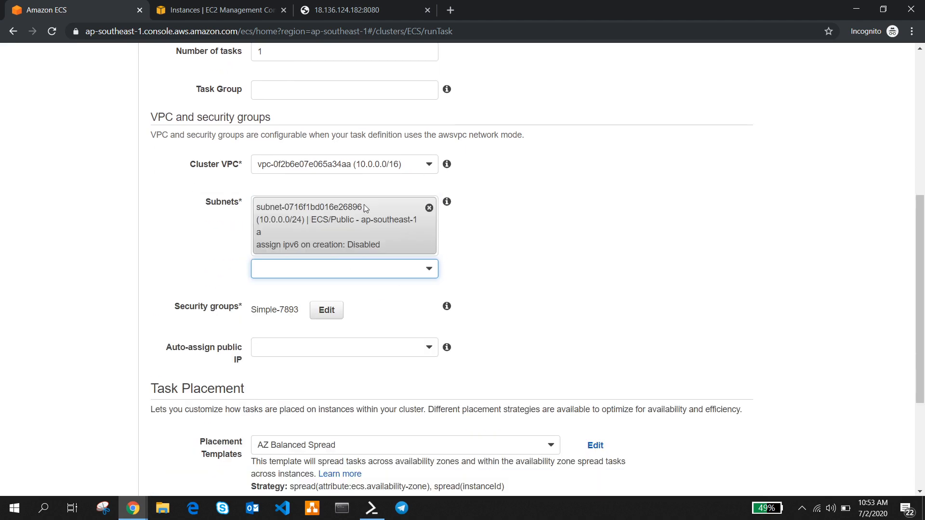
# Replace the new security group with the existing Simple-3666 group, review its inbound rule and save
pyautogui.scroll(-3, 401, 312)
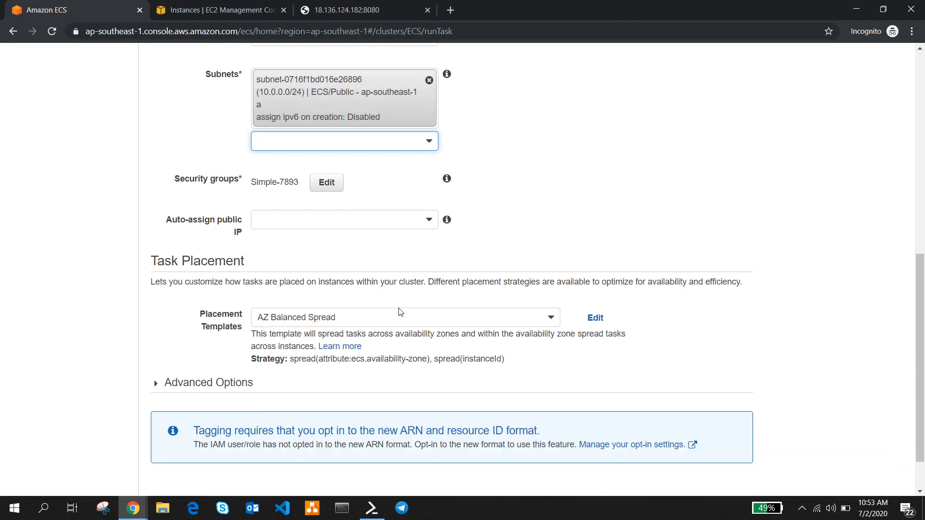
pyautogui.click(327, 182)
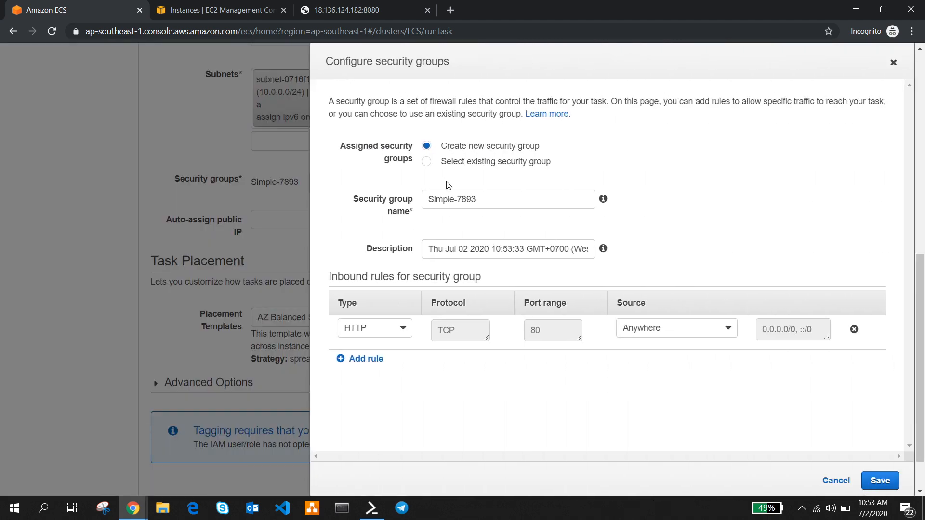
pyautogui.click(427, 162)
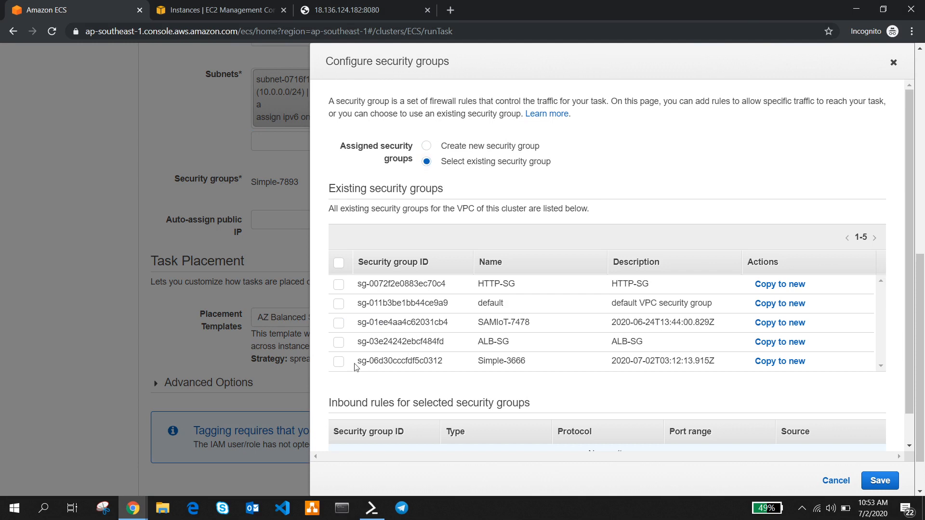
pyautogui.click(339, 362)
pyautogui.scroll(-1, 448, 382)
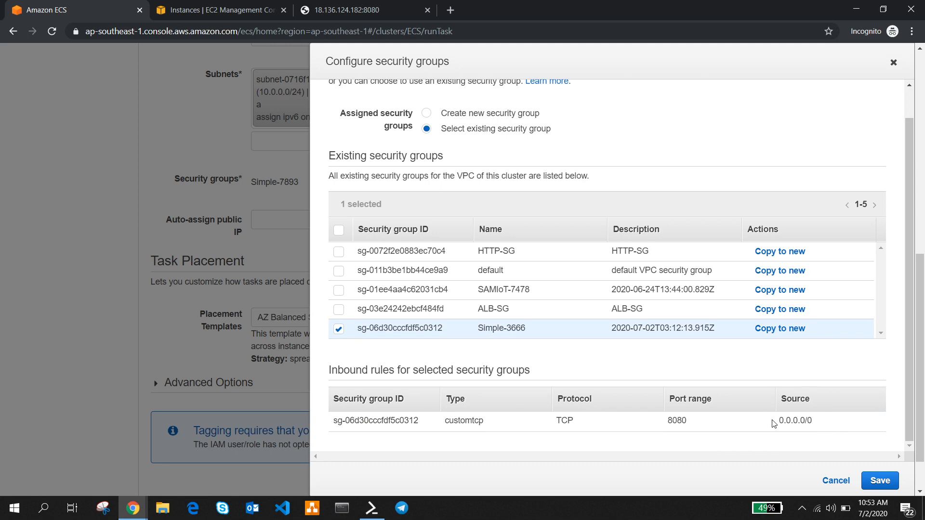
pyautogui.click(880, 480)
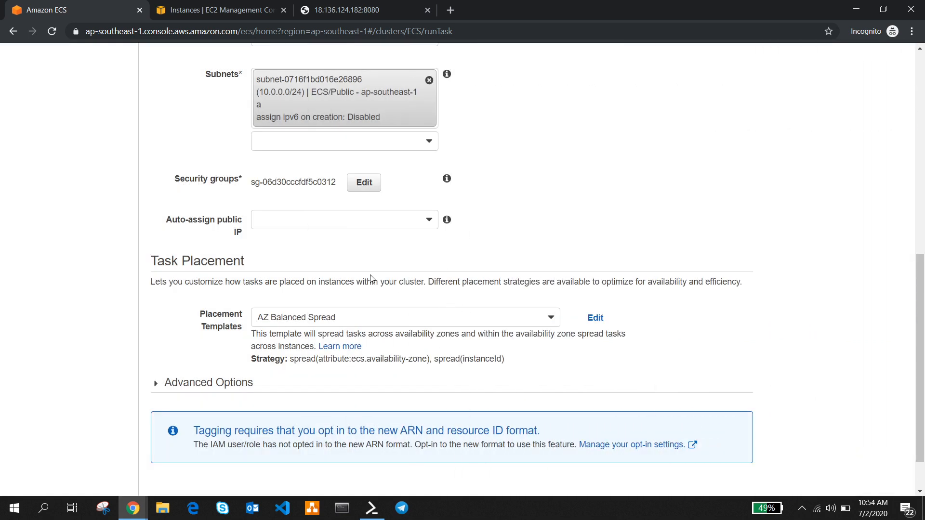
# Check the auto-assign public IP options without choosing one and try to run the task
pyautogui.scroll(-2, 392, 269)
pyautogui.click(419, 165)
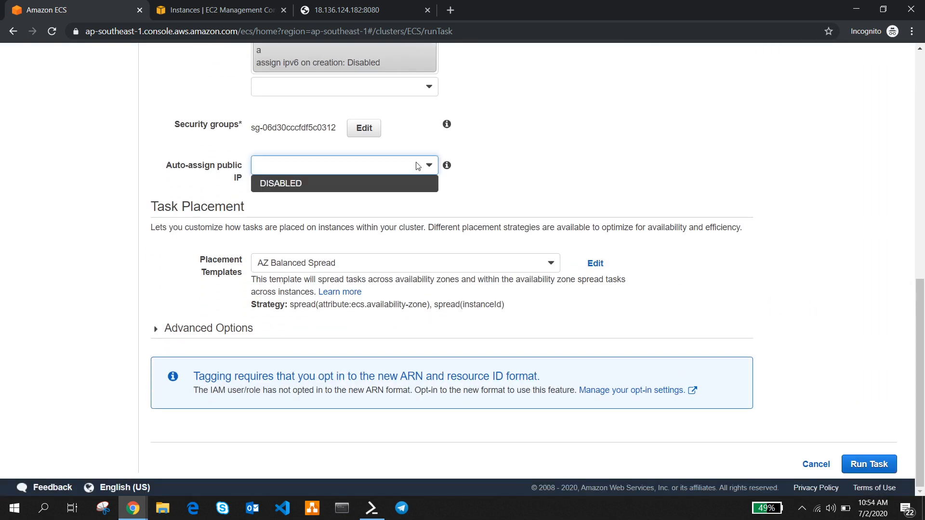
pyautogui.click(367, 209)
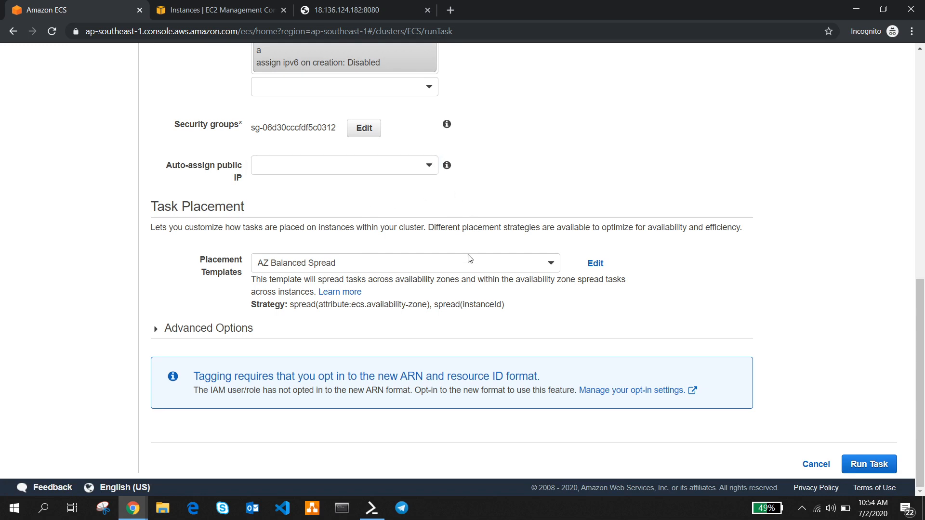
pyautogui.click(859, 465)
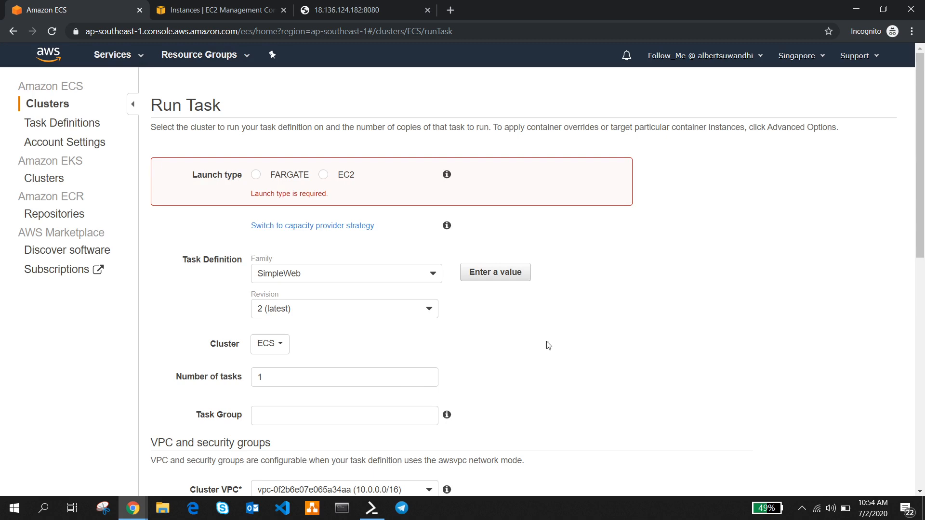
# Set the launch type to FARGATE, review the network settings and run the task
pyautogui.click(257, 175)
pyautogui.scroll(-3, 515, 310)
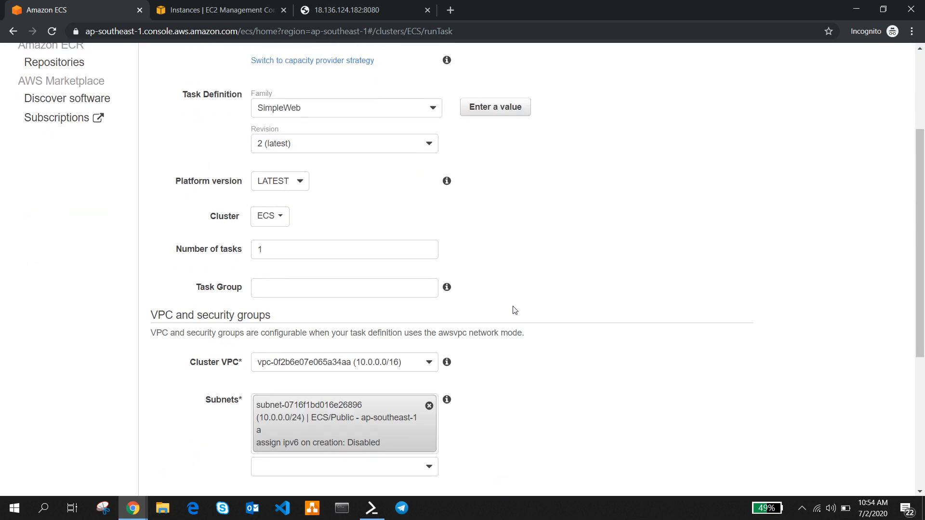
pyautogui.scroll(-5, 564, 301)
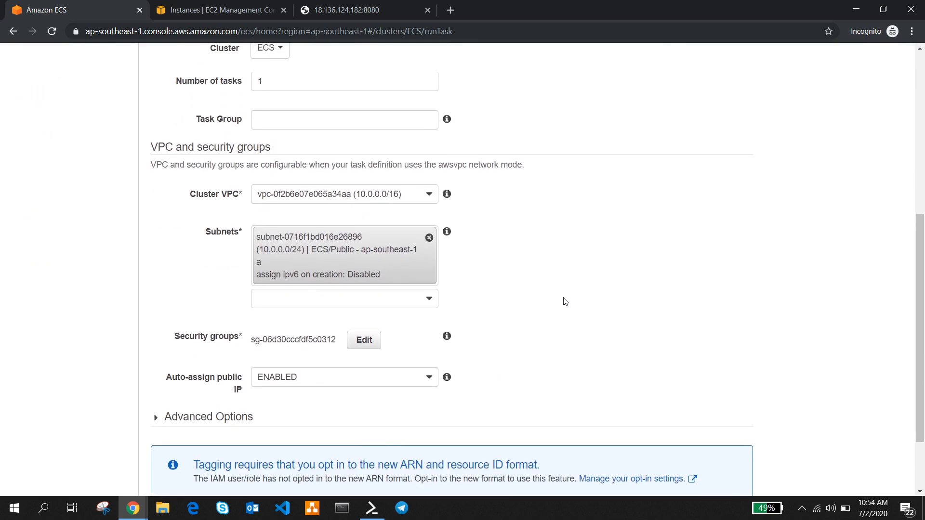
pyautogui.scroll(-1, 565, 301)
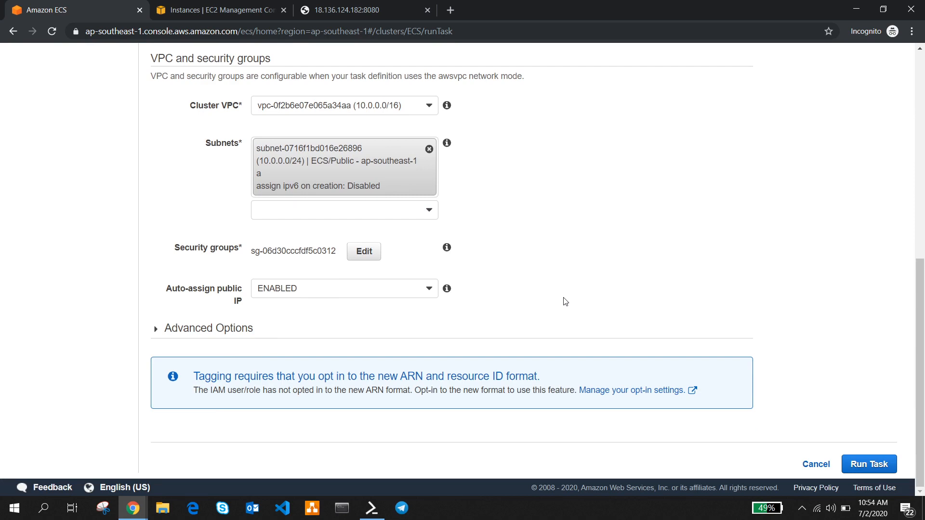
pyautogui.click(856, 464)
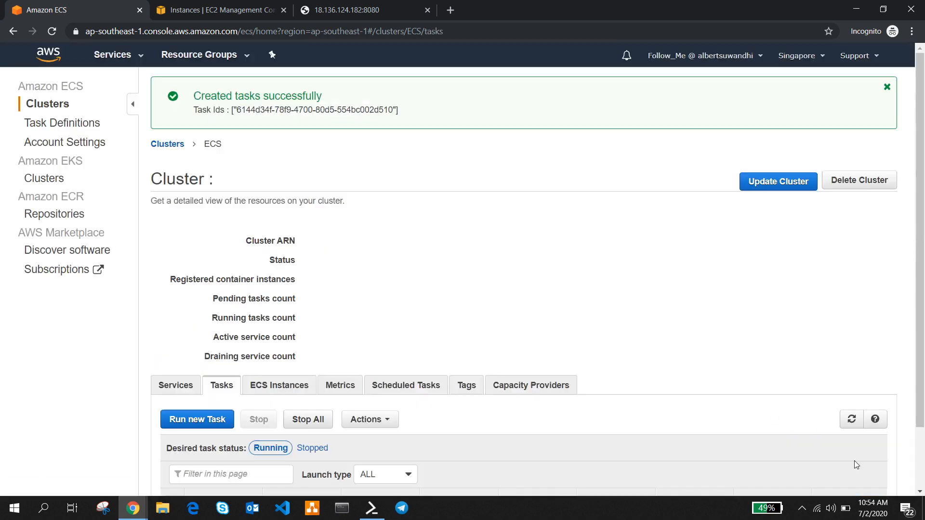
# Reload the cluster's task list and open the details of the new SimpleWeb:2 task
pyautogui.scroll(-2, 252, 366)
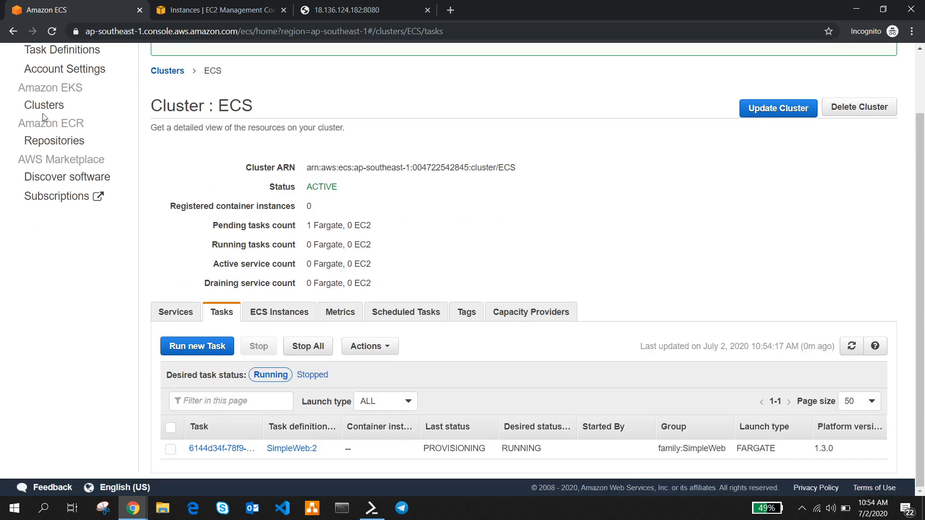
pyautogui.click(52, 32)
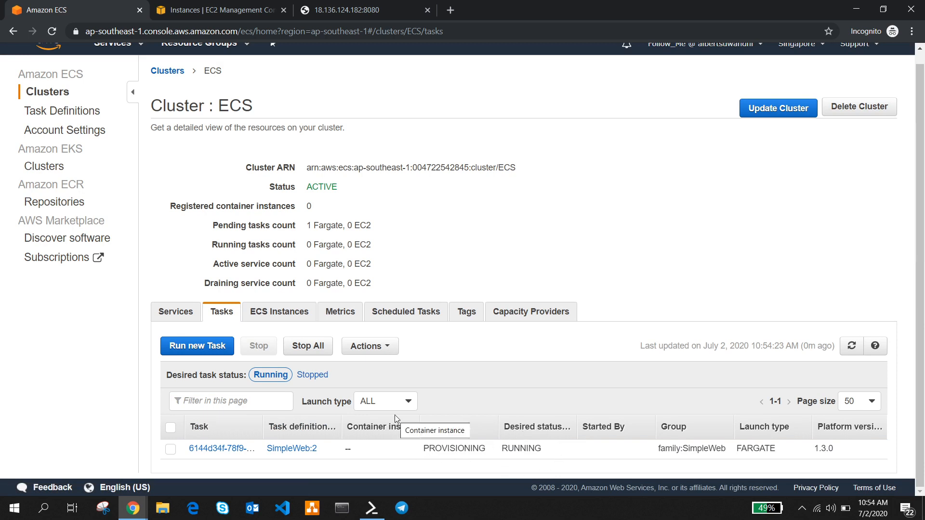
pyautogui.click(219, 444)
# Copy the running task's public IP and open 13.229.104.78:8080 in a new browser tab
pyautogui.scroll(-1, 329, 365)
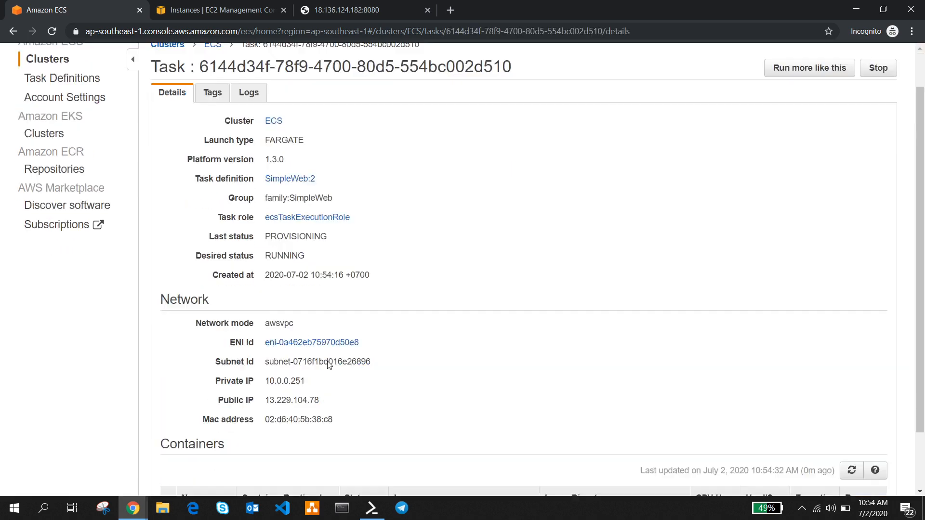
pyautogui.scroll(-1, 329, 364)
pyautogui.moveTo(322, 345); pyautogui.dragTo(268, 342)
pyautogui.hotkey('ctrl', 'c')
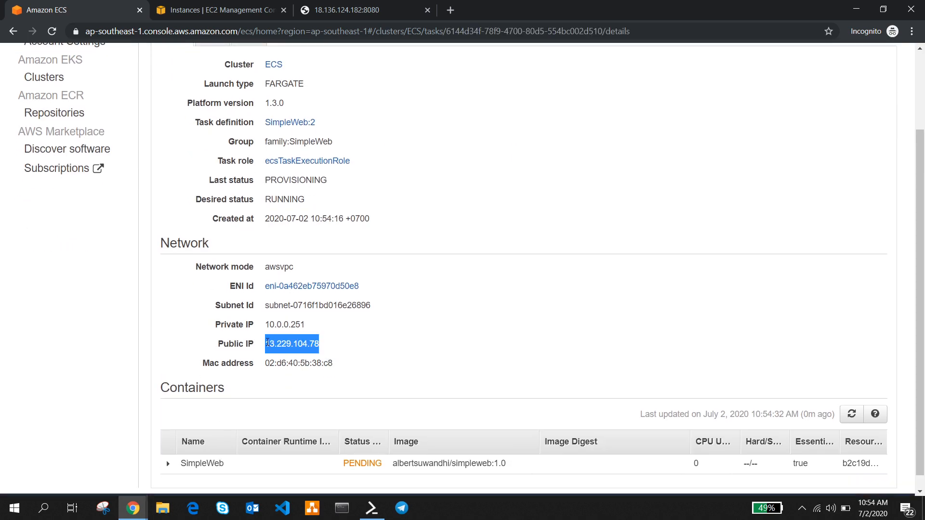
pyautogui.click(397, 6)
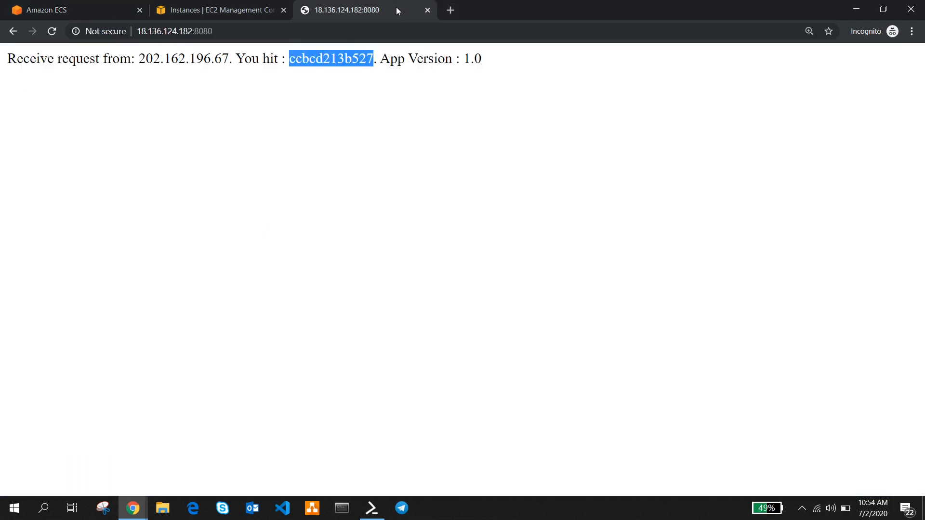
pyautogui.click(449, 10)
pyautogui.hotkey('ctrl', 'v')
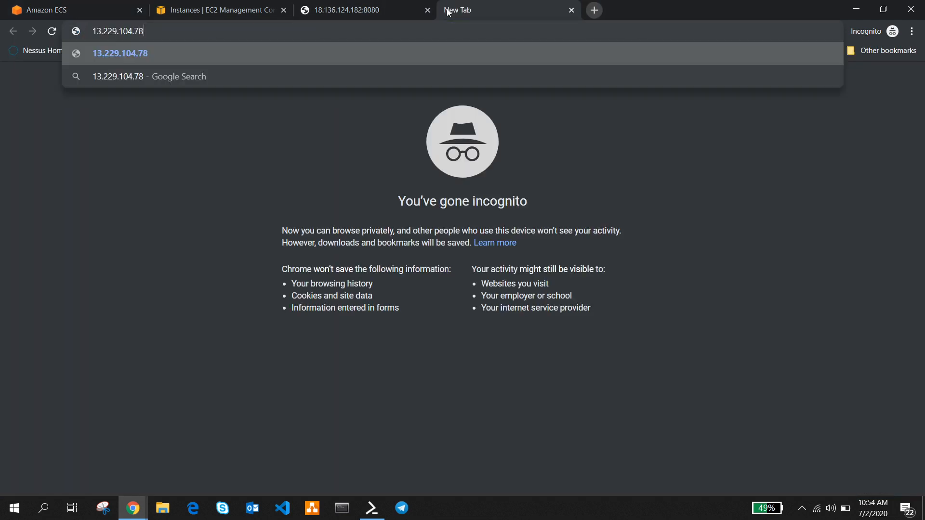
pyautogui.write(':8080')
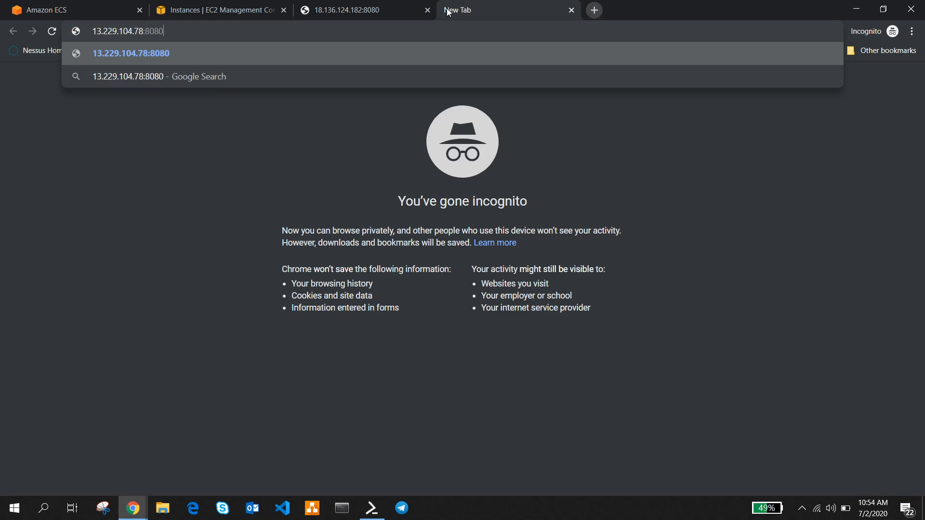
pyautogui.press('Return')
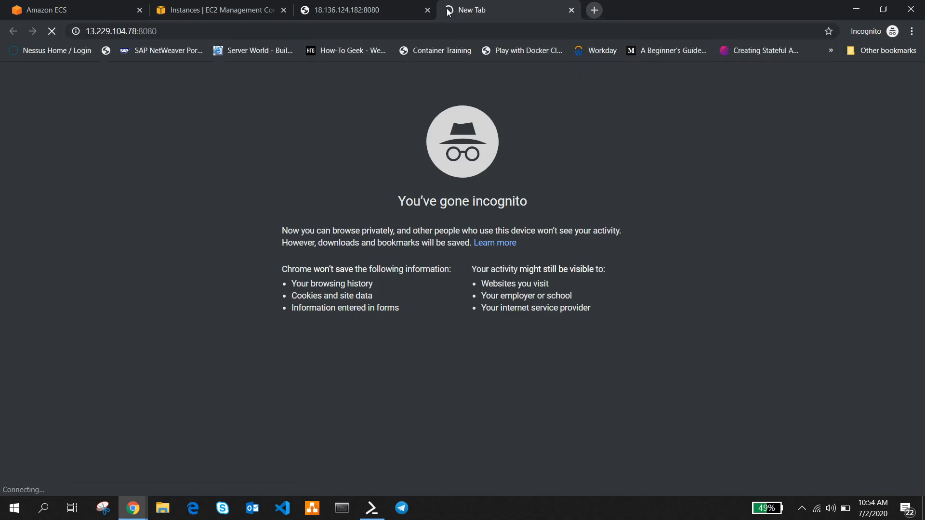
# Check the SimpleWeb container's status in the task details and reload the 13.229.104.78:8080 page
pyautogui.click(219, 10)
pyautogui.click(72, 9)
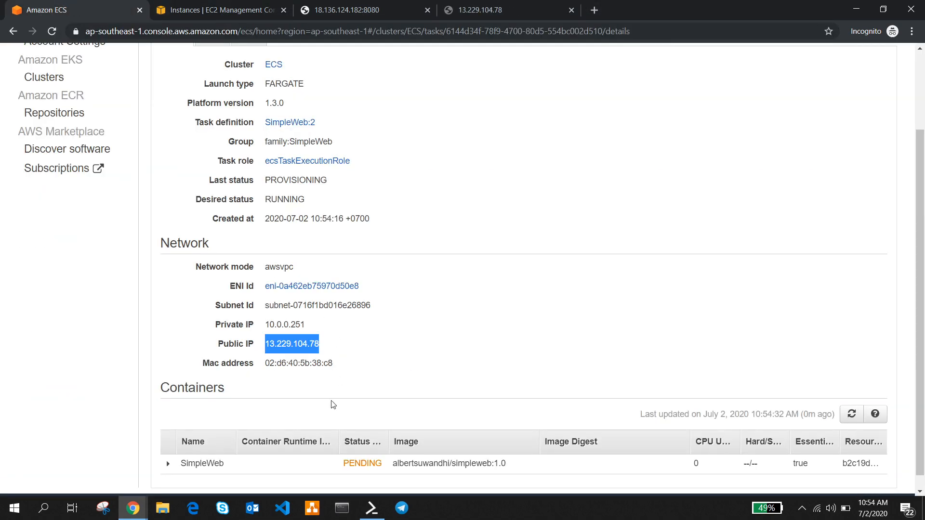
pyautogui.scroll(-1, 334, 405)
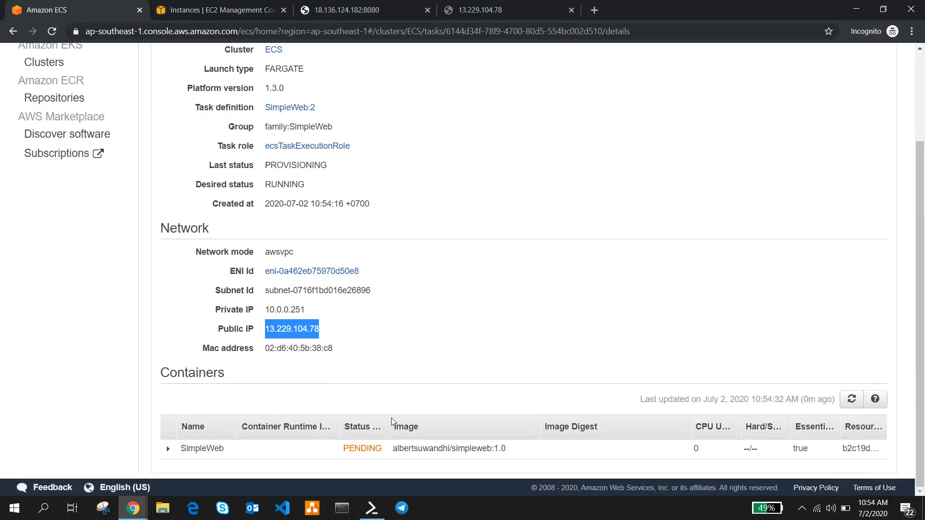
pyautogui.hotkey('ctrl', '4')
pyautogui.click(52, 31)
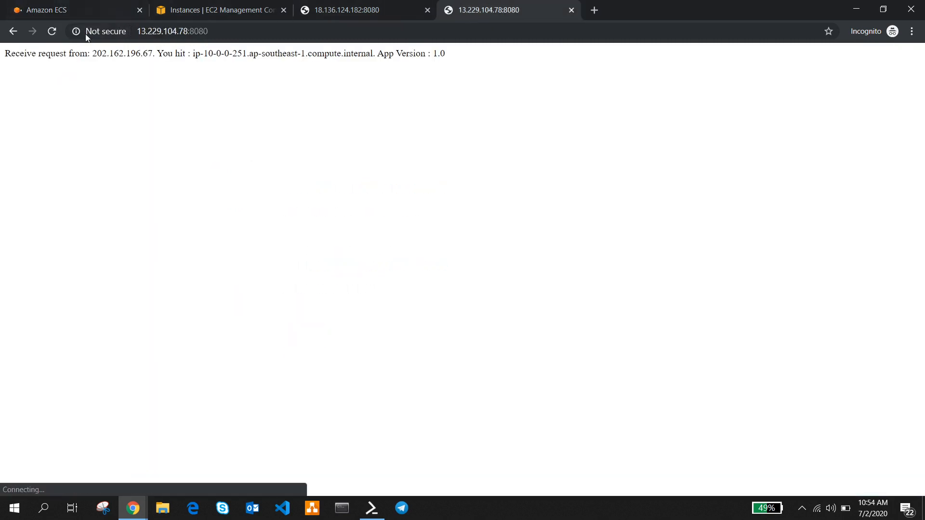
pyautogui.click(52, 32)
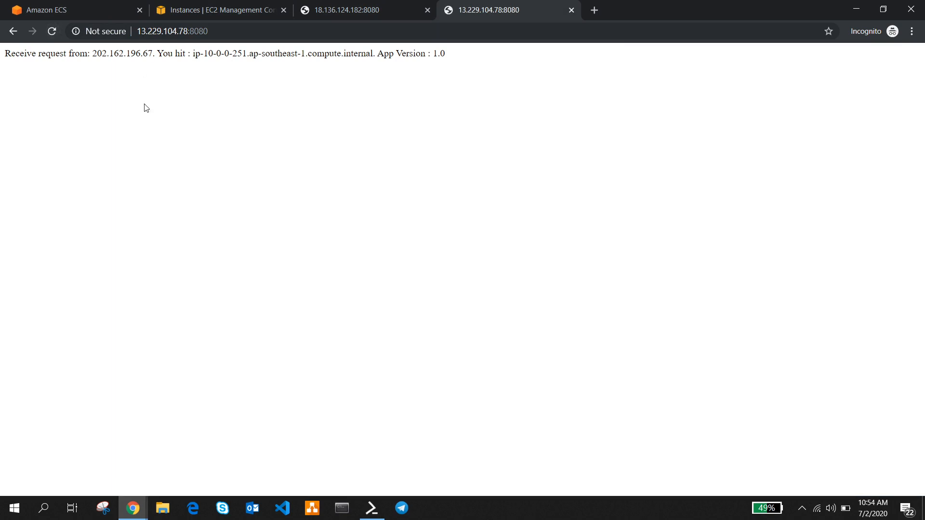
# Enlarge the web page's text and highlight the host name in the response
pyautogui.hotkey('ctrl', '+')
pyautogui.hotkey('ctrl', '+')
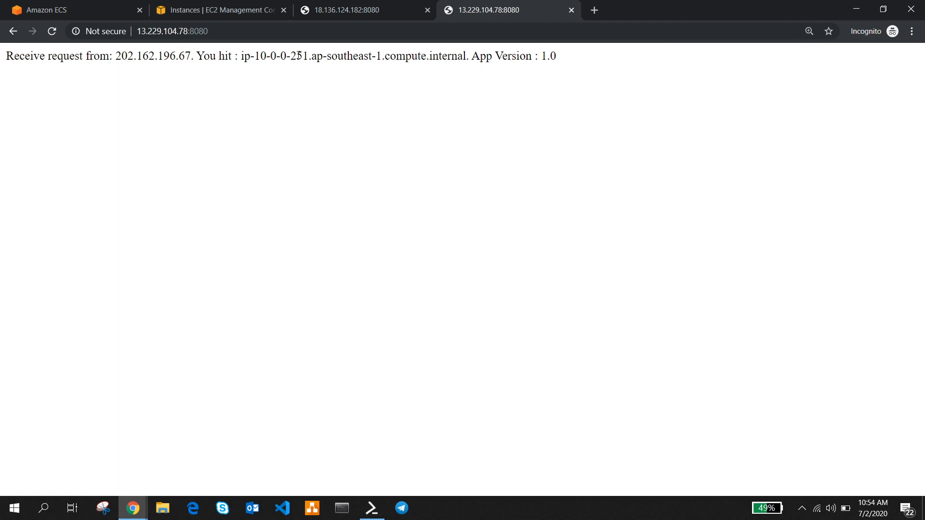
pyautogui.moveTo(239, 56); pyautogui.dragTo(466, 50)
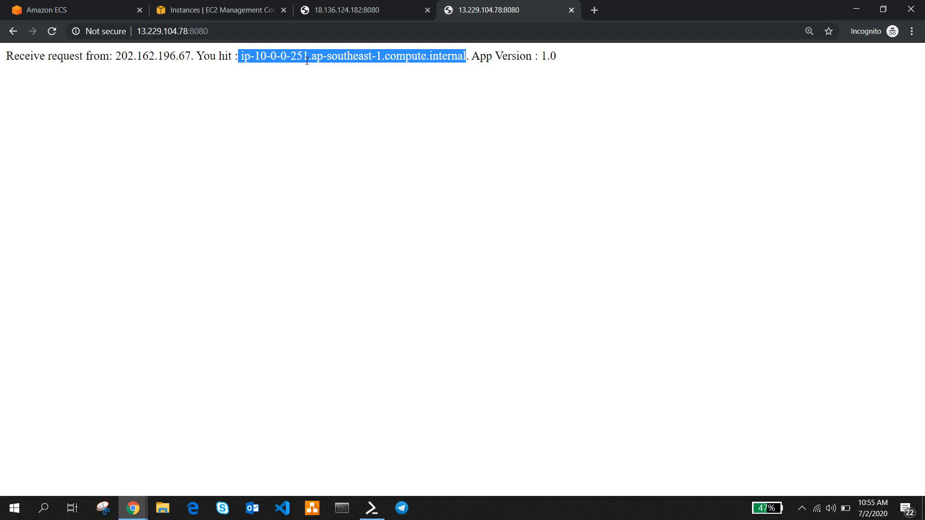
# Review the task's network, container and tag details and return to the ECS cluster's task list
pyautogui.click(97, 10)
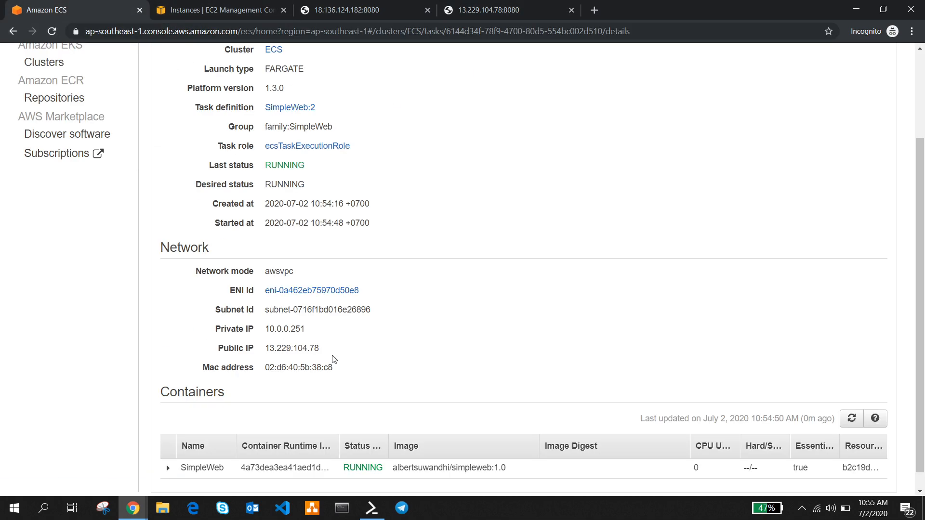
pyautogui.scroll(-1, 333, 359)
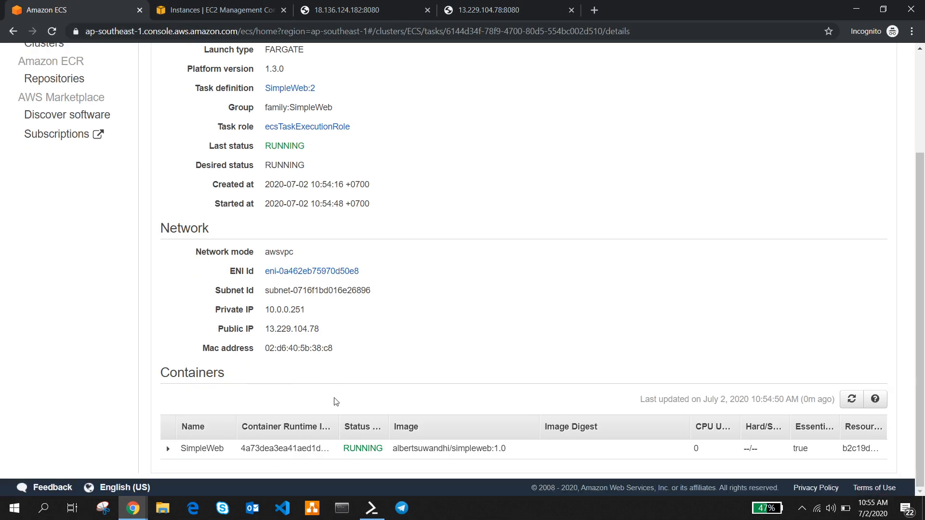
pyautogui.scroll(5, 340, 366)
pyautogui.click(213, 136)
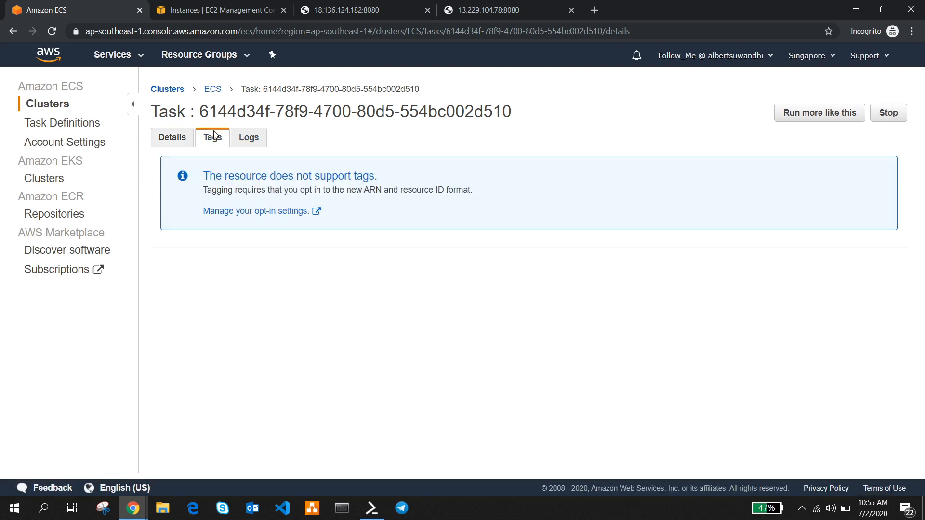
pyautogui.click(212, 89)
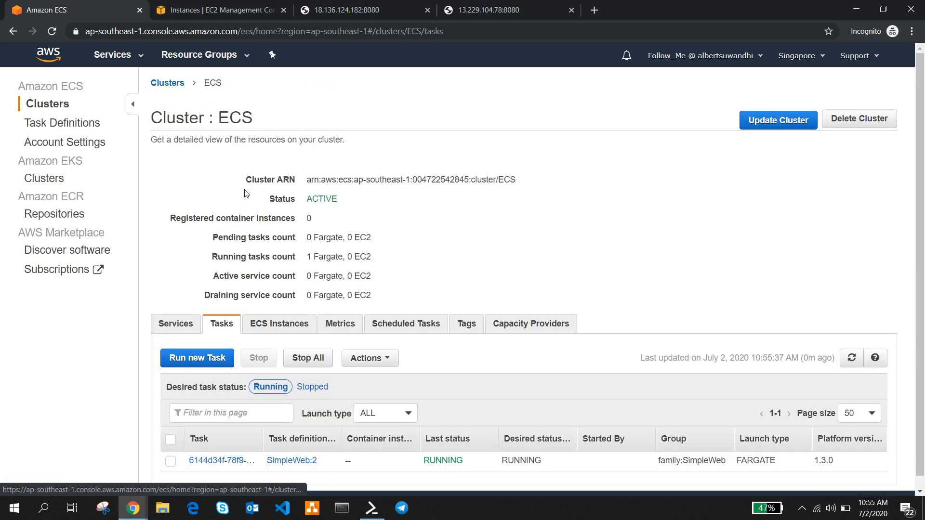
pyautogui.scroll(-1, 276, 363)
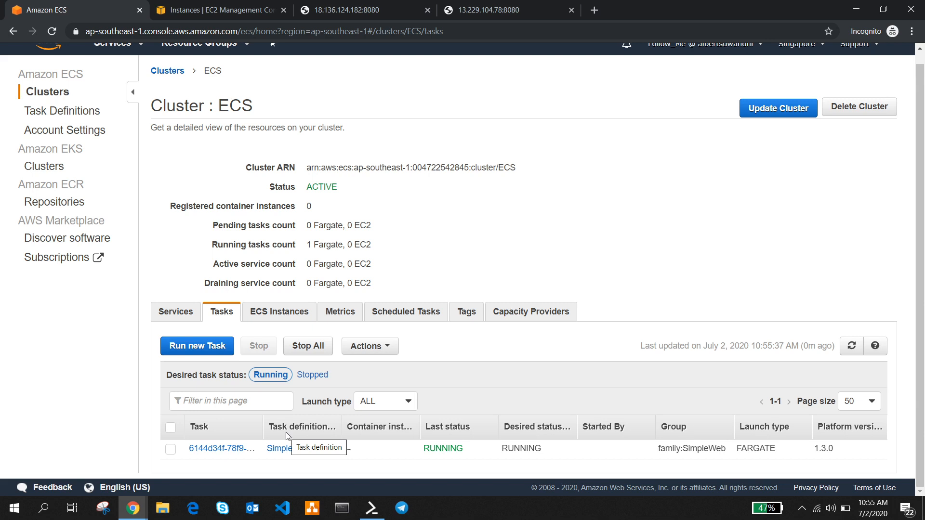
# Start creating a service in the ECS cluster with launch type FARGATE and the SimpleWeb task definition
pyautogui.click(187, 314)
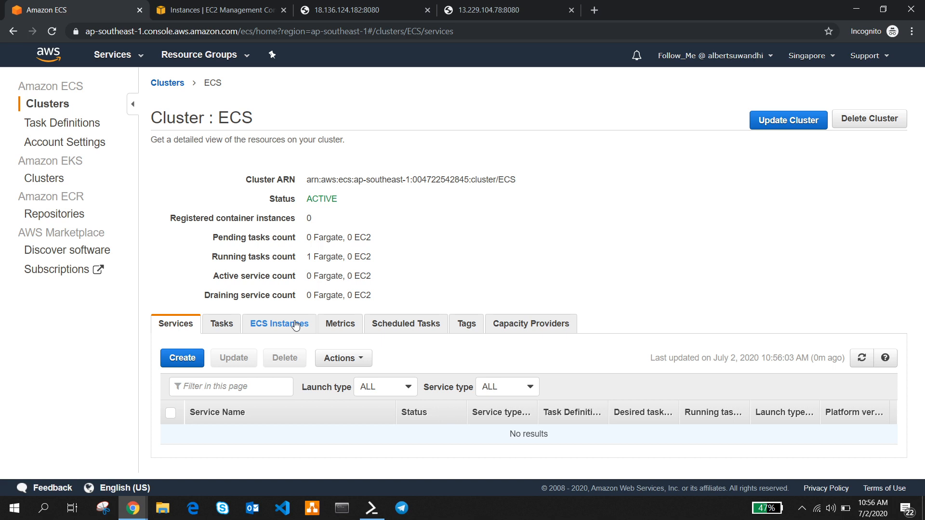
pyautogui.click(188, 360)
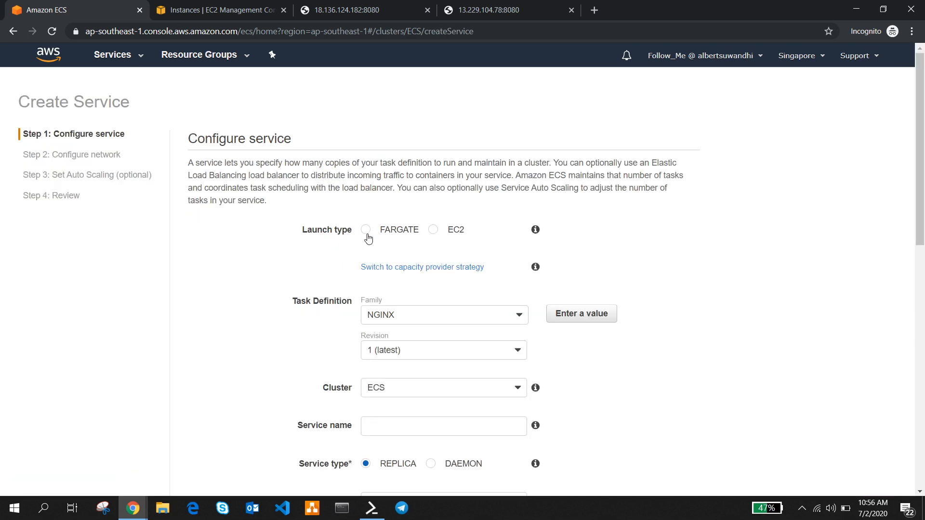
pyautogui.click(365, 230)
pyautogui.click(439, 314)
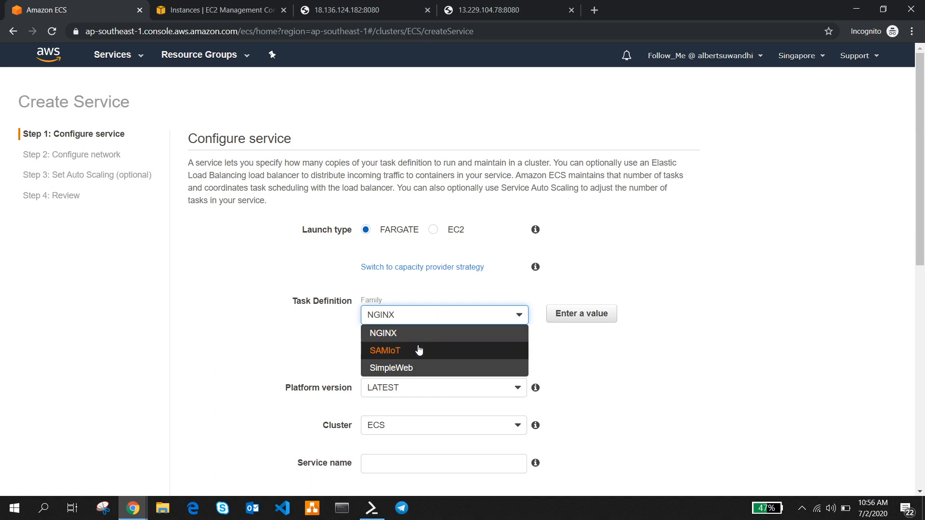
pyautogui.click(408, 368)
pyautogui.scroll(-2, 405, 356)
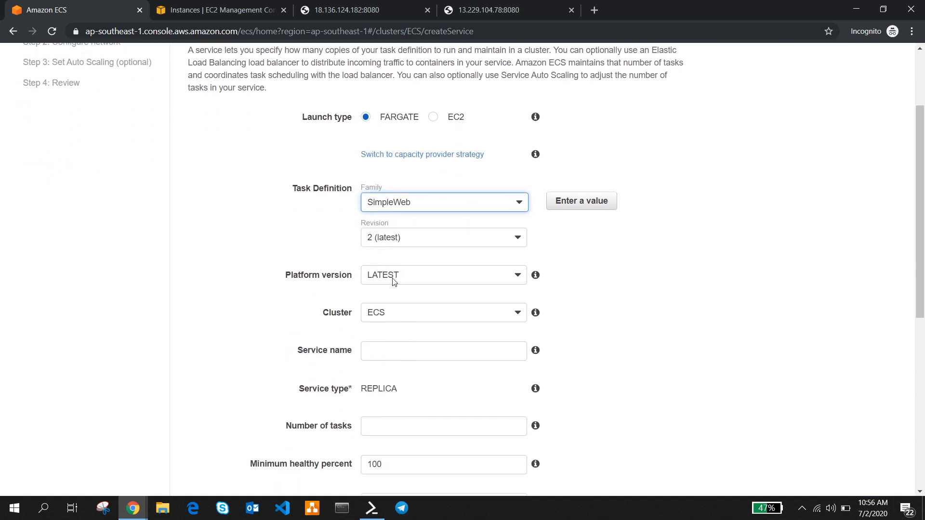
# Name the service SimpleWeb-SVC and set its number of tasks to 3
pyautogui.click(380, 347)
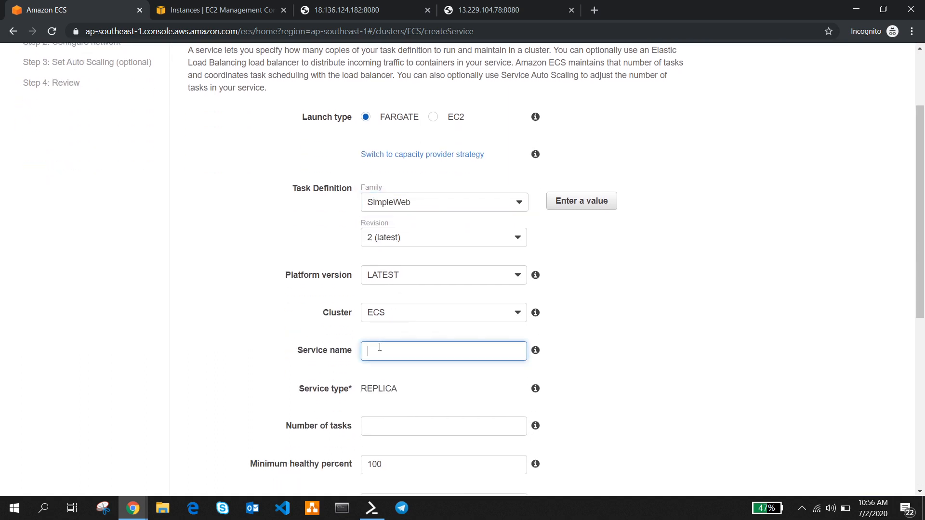
pyautogui.write('SimpleWeb-SVC')
pyautogui.scroll(-3, 380, 347)
pyautogui.click(388, 317)
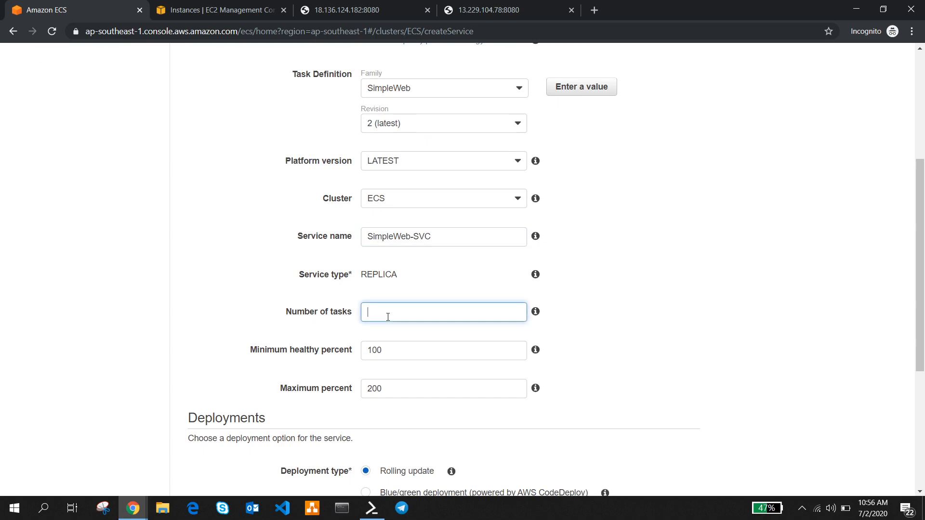
pyautogui.write('3')
# Review the service and deployment settings, keeping Rolling update, and continue to the network configuration
pyautogui.scroll(-5, 388, 317)
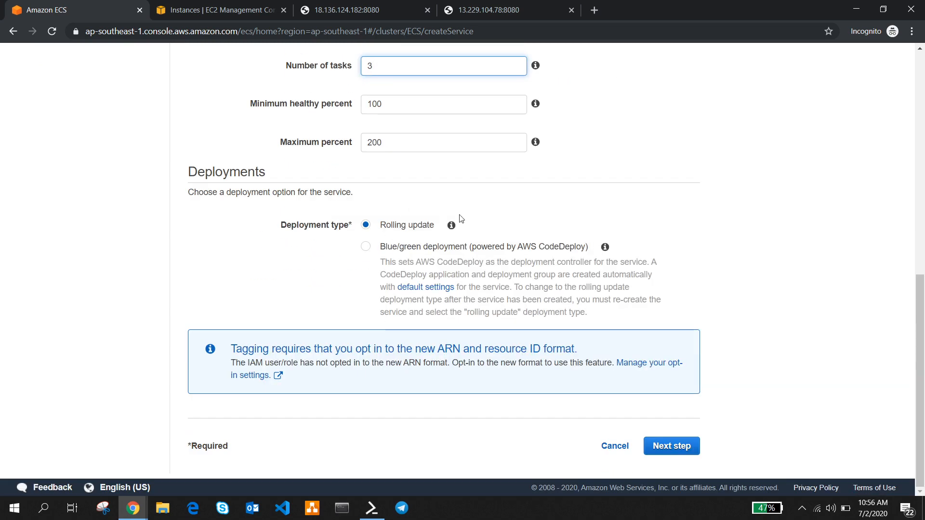
pyautogui.scroll(8, 506, 303)
pyautogui.scroll(-3, 504, 312)
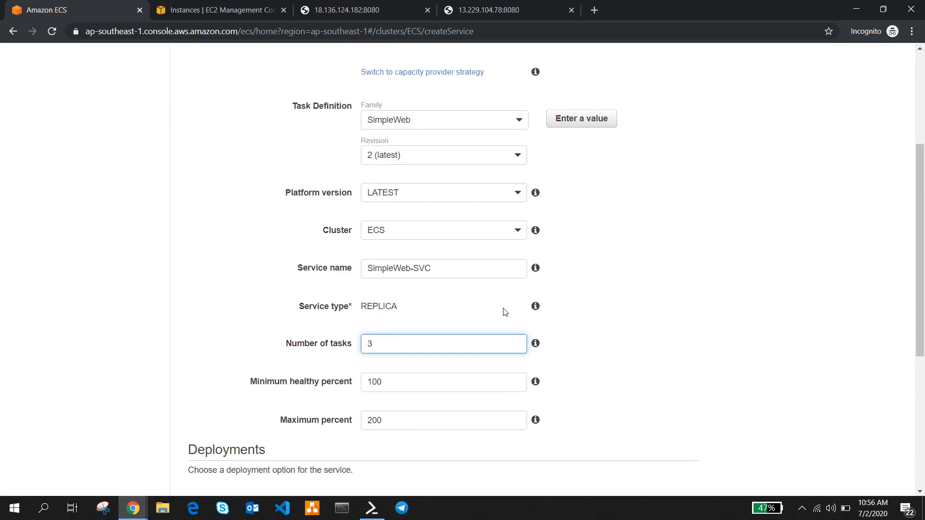
pyautogui.scroll(-6, 446, 288)
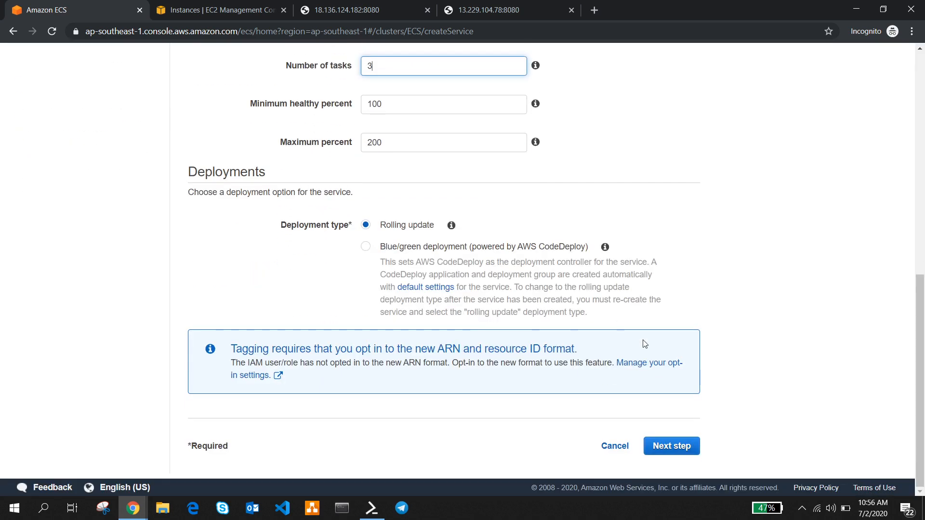
pyautogui.click(676, 447)
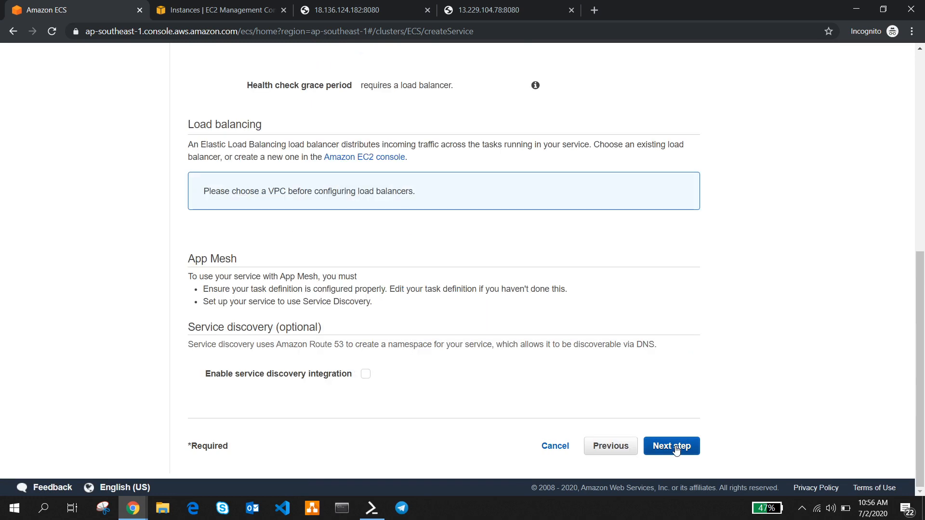
# Select the 10.0.0.0/16 cluster VPC and add both public subnets, 10.0.0.0/24 and 10.0.1.0/24, to the service
pyautogui.scroll(10, 635, 442)
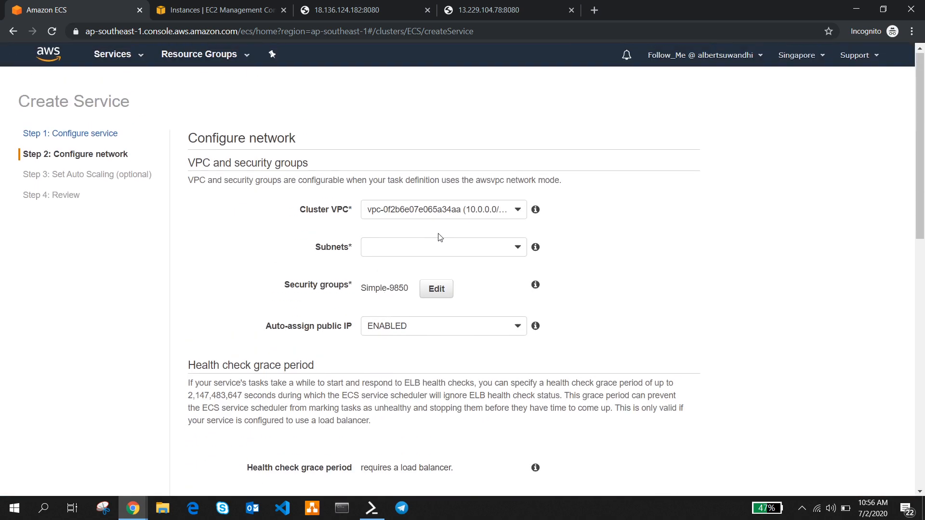
pyautogui.click(430, 216)
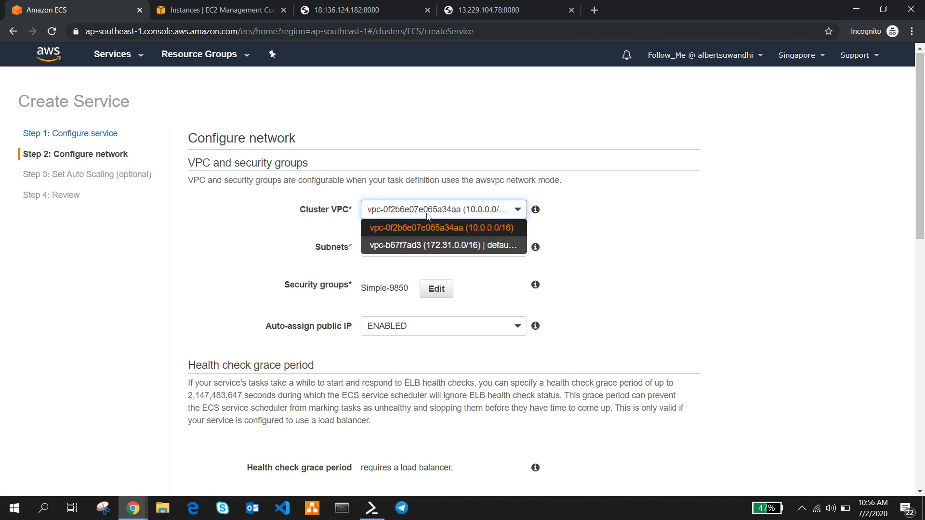
pyautogui.click(420, 233)
pyautogui.click(411, 250)
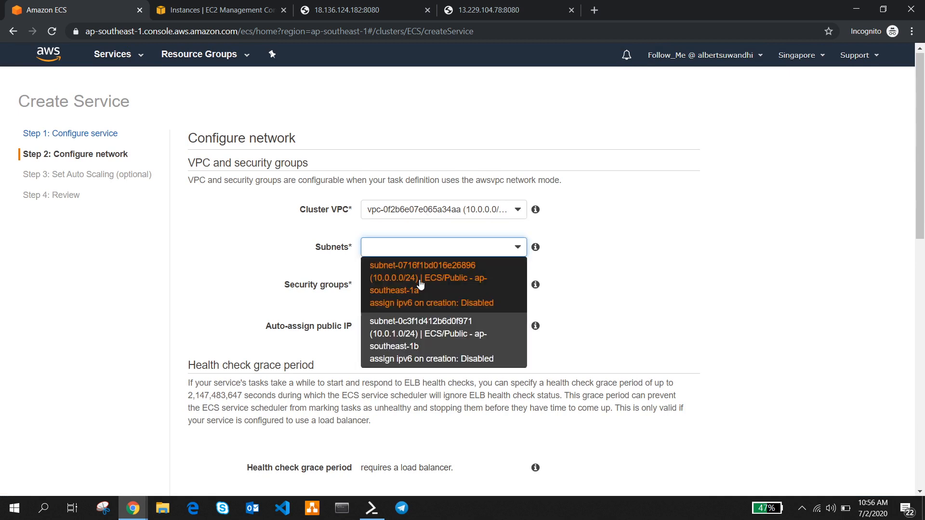
pyautogui.click(406, 280)
pyautogui.click(407, 317)
pyautogui.click(415, 388)
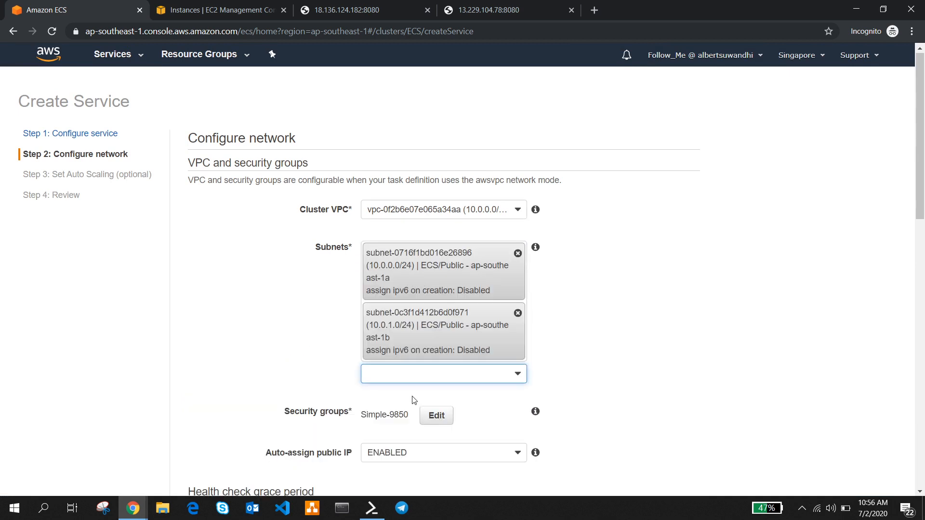
# Assign the existing security group Simple-3666 to the service instead of a new one and save the choice
pyautogui.scroll(-3, 184, 313)
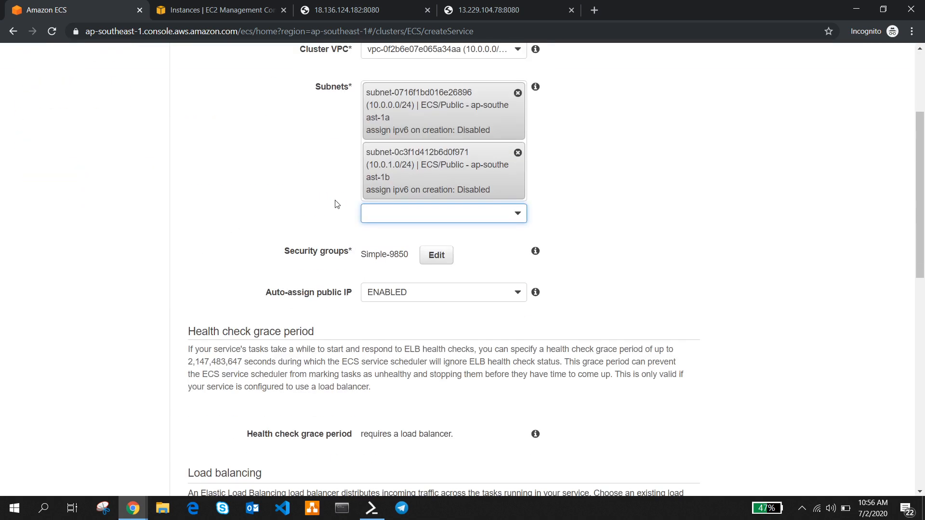
pyautogui.click(434, 253)
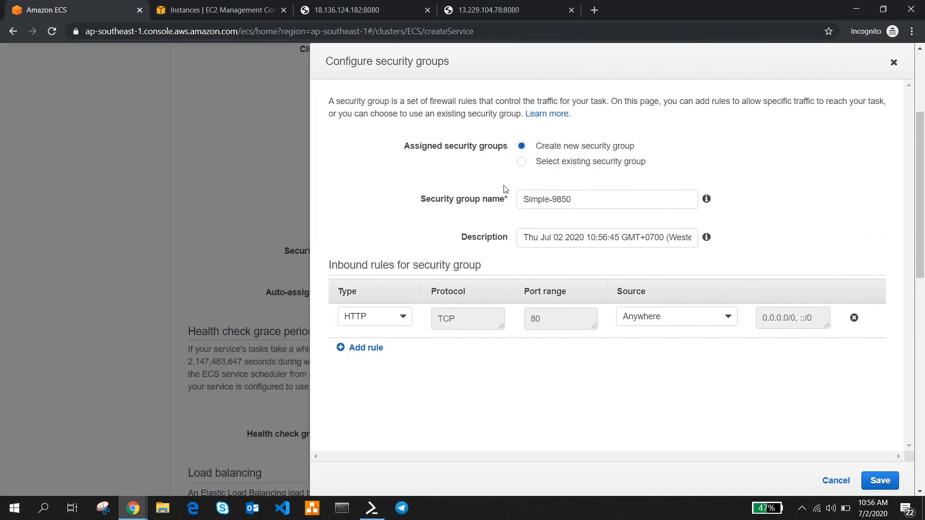
pyautogui.click(524, 164)
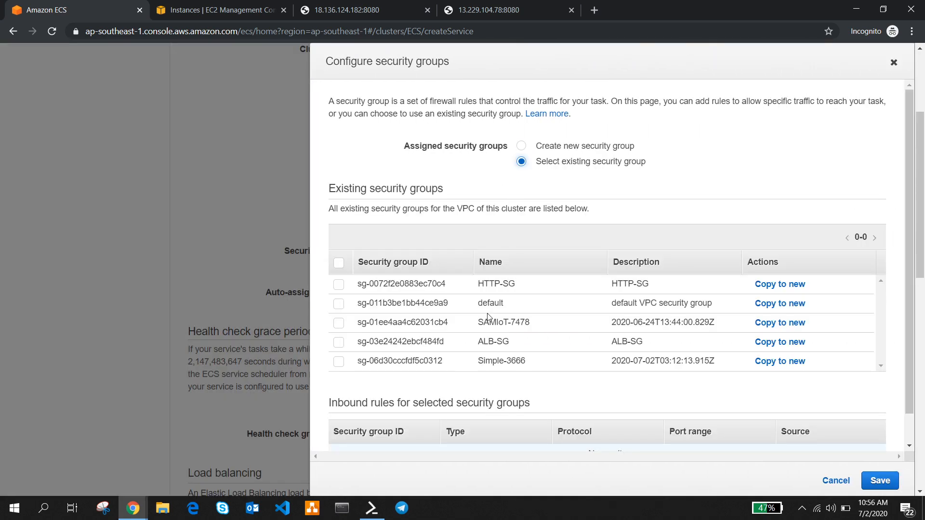
pyautogui.click(338, 361)
pyautogui.scroll(-1, 620, 384)
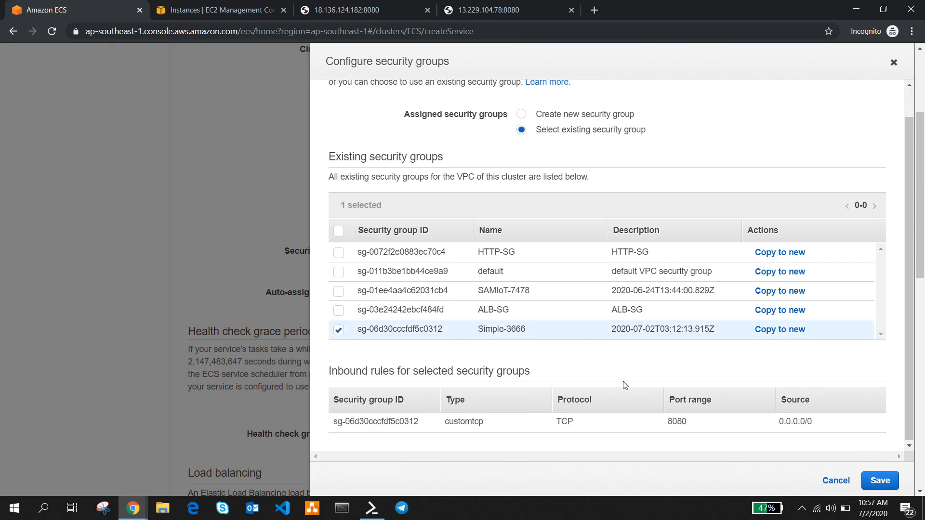
pyautogui.click(884, 480)
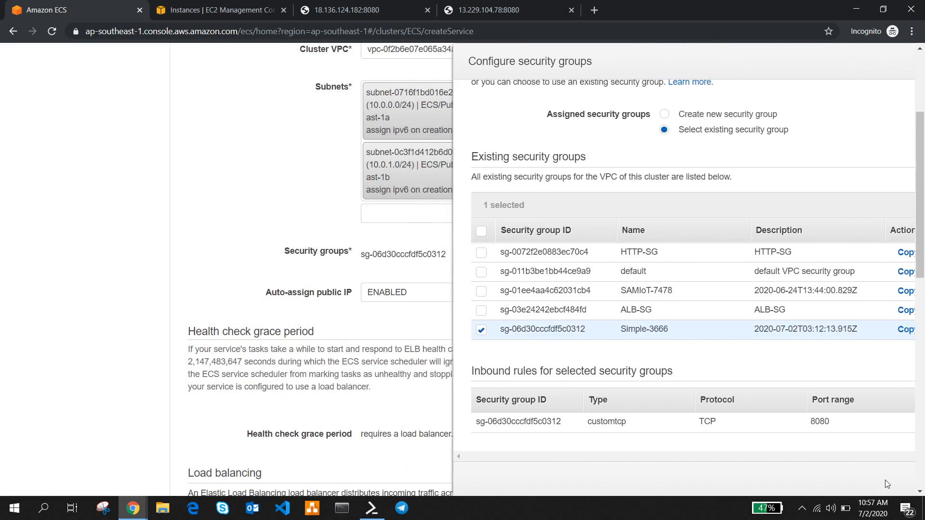
# Keep auto-assign public IP set to ENABLED and choose Application Load Balancer as the service's load balancer type
pyautogui.scroll(-3, 418, 341)
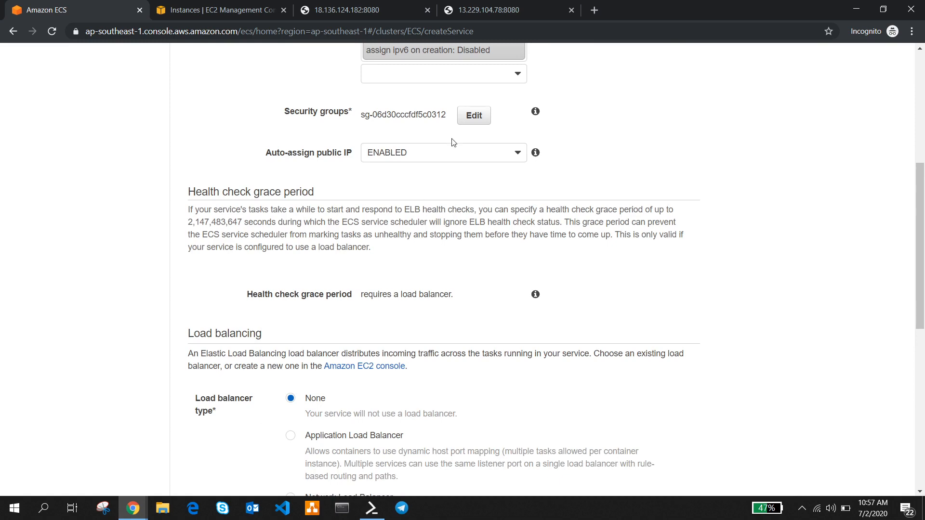
pyautogui.click(439, 155)
pyautogui.click(418, 188)
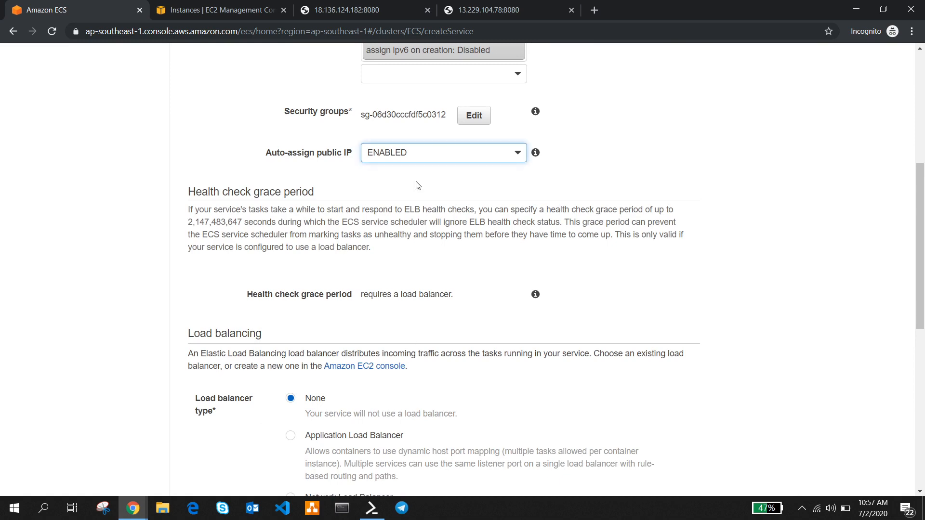
pyautogui.scroll(-4, 455, 272)
pyautogui.scroll(-2, 455, 271)
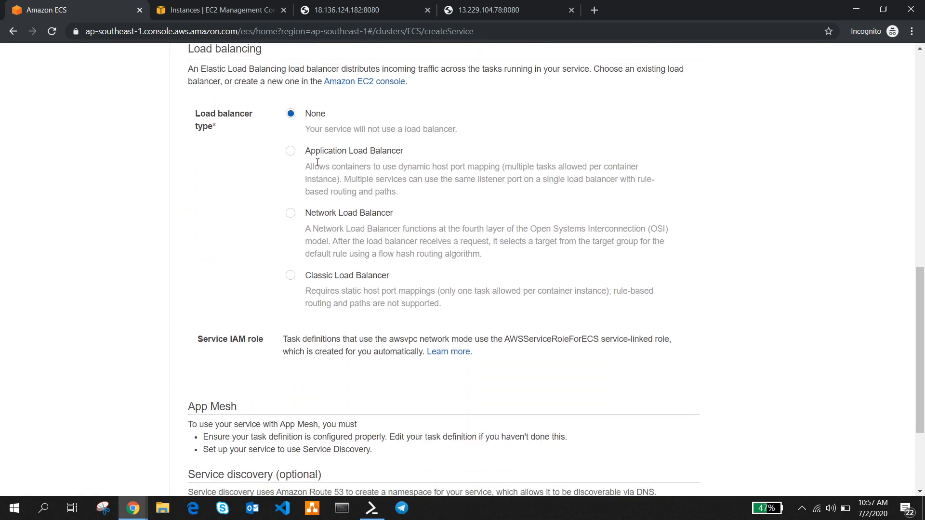
pyautogui.click(291, 153)
pyautogui.scroll(-2, 396, 245)
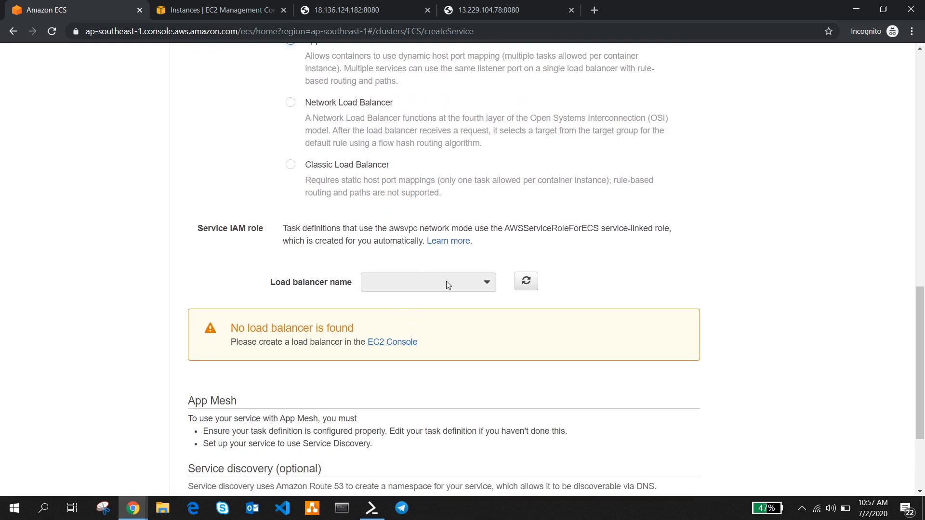
# Switch to the EC2 console's load balancers and start creating an Application Load Balancer
pyautogui.click(243, 16)
pyautogui.scroll(-5, 58, 289)
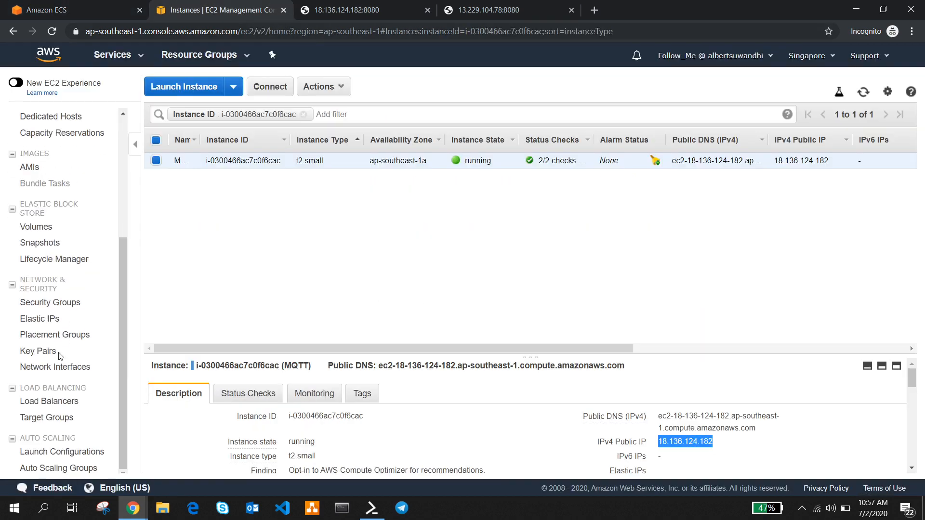
pyautogui.click(52, 403)
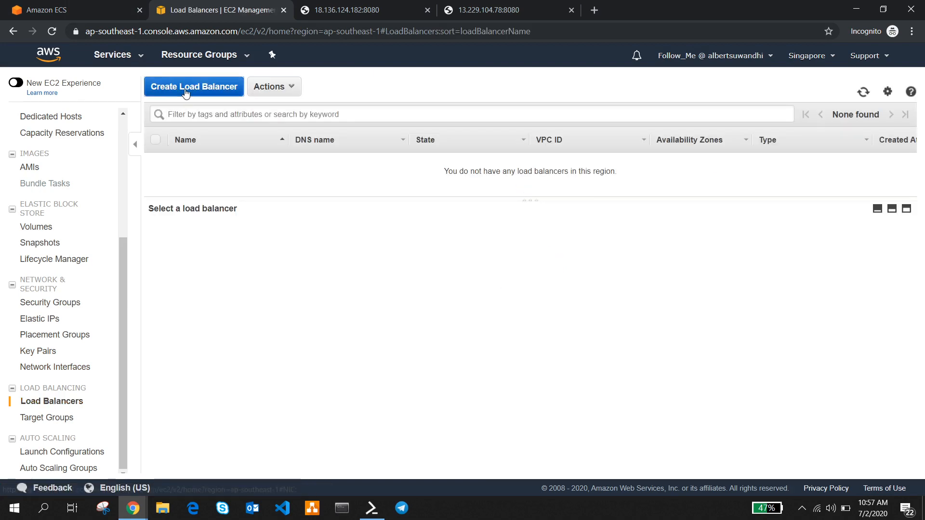
pyautogui.click(186, 90)
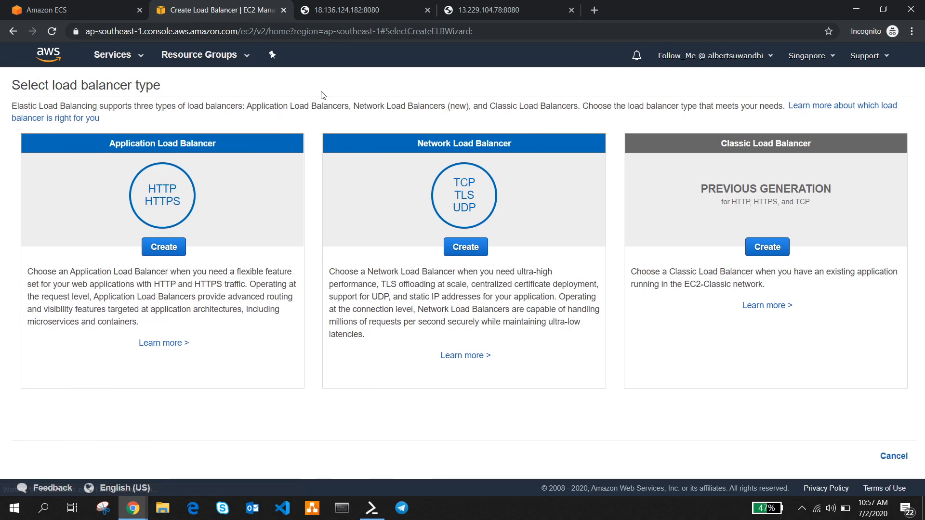
pyautogui.click(176, 257)
# Name the new load balancer ECS-LB
pyautogui.click(185, 188)
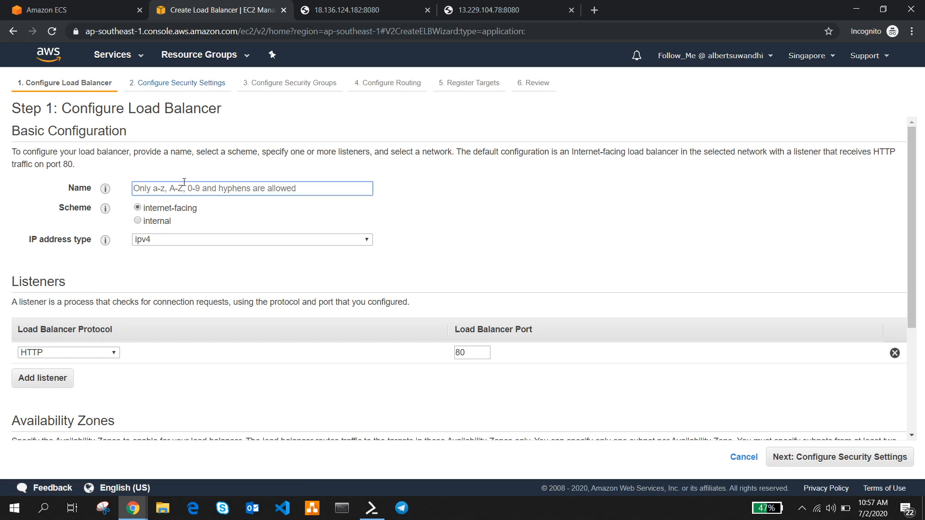
pyautogui.write('ECS_LB')
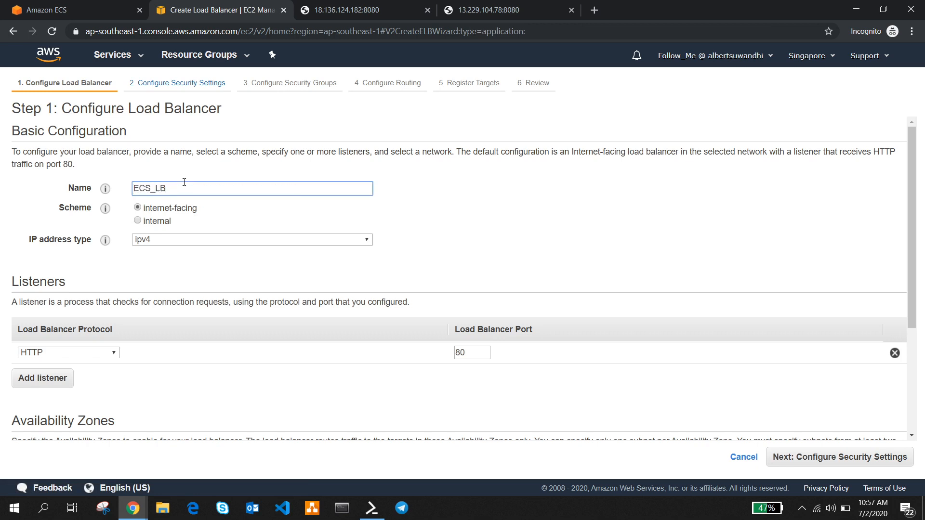
pyautogui.press('BackSpace')
pyautogui.write('-')
# Enable availability zones ap-southeast-1a and ap-southeast-1b for the load balancer and continue past the security settings to the security groups
pyautogui.scroll(-2, 201, 241)
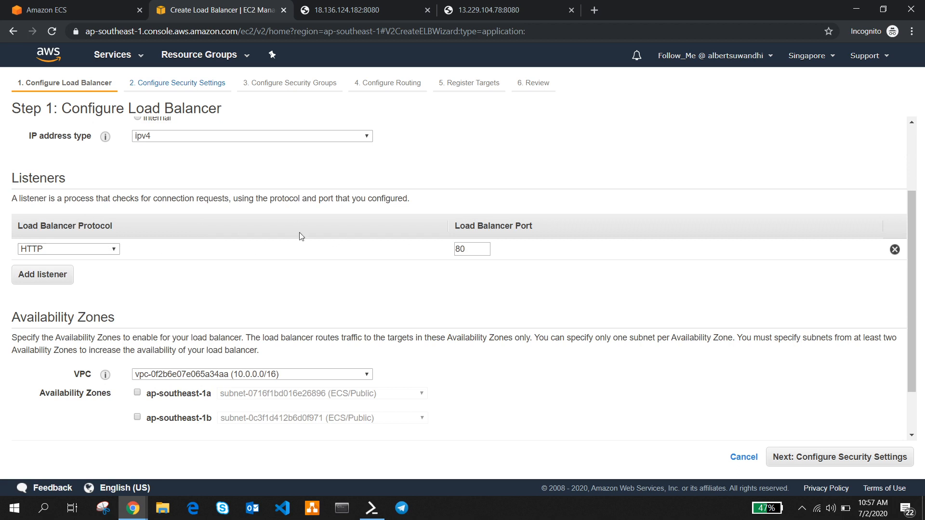
pyautogui.scroll(-1, 434, 306)
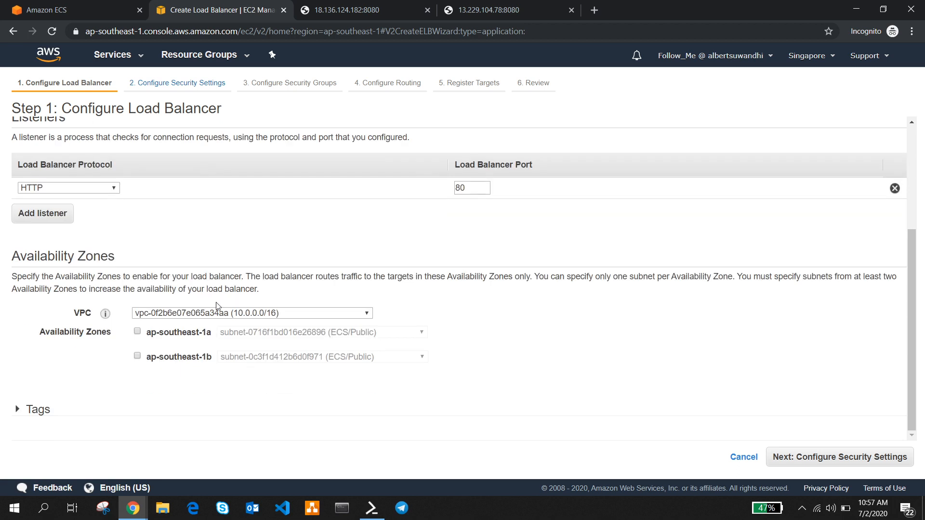
pyautogui.click(137, 332)
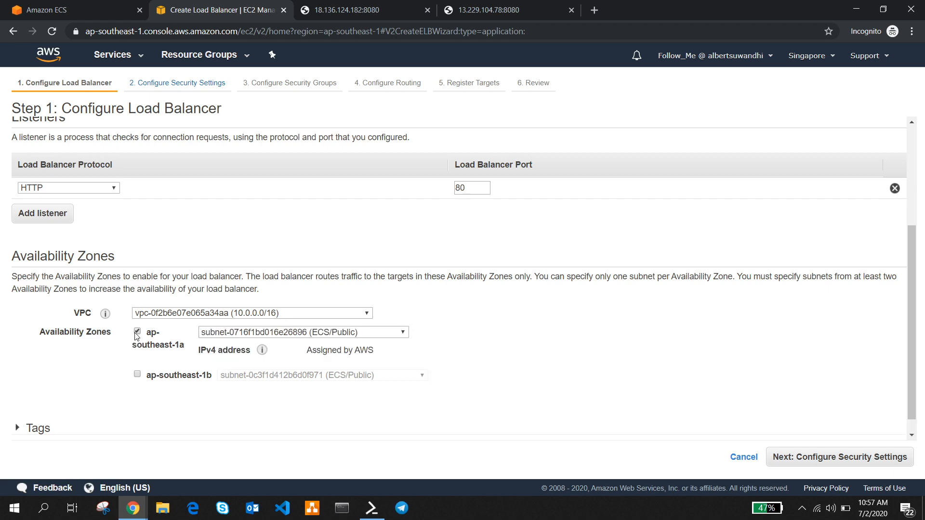
pyautogui.click(137, 375)
pyautogui.click(814, 458)
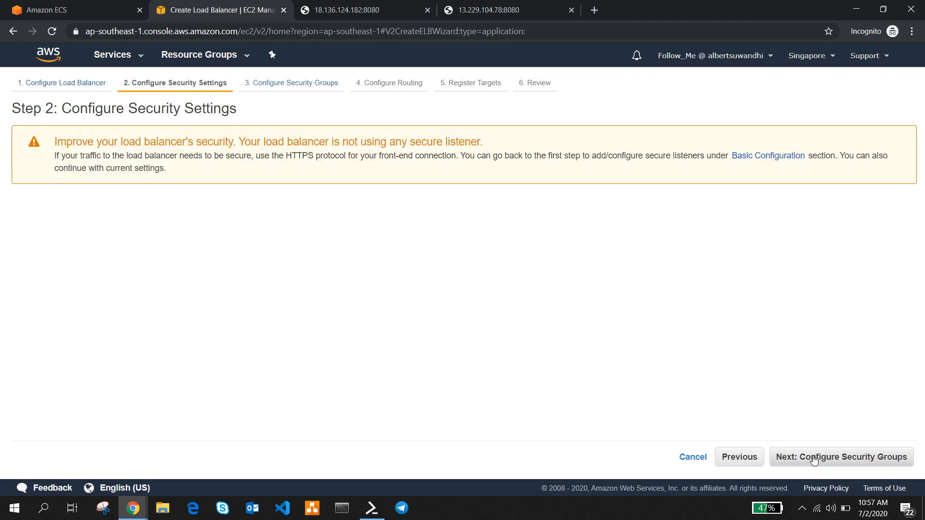
pyautogui.click(835, 456)
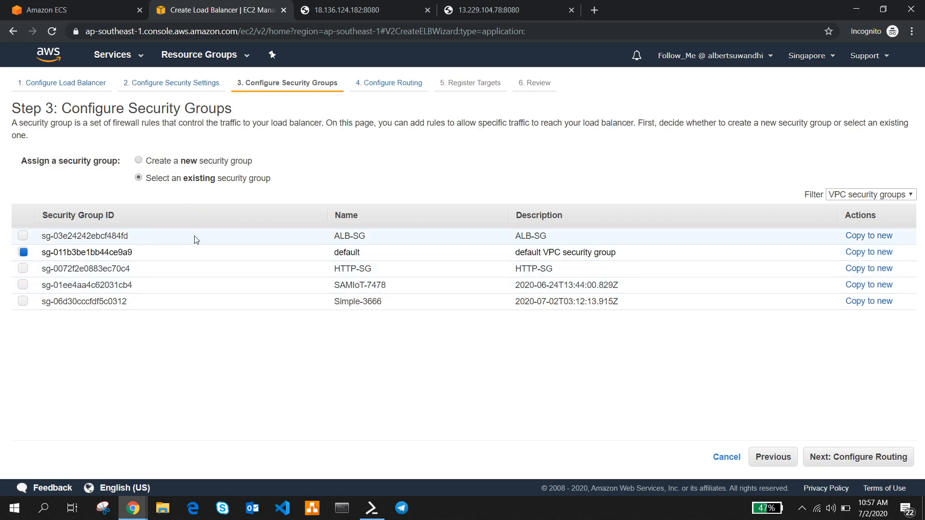
pyautogui.click(153, 240)
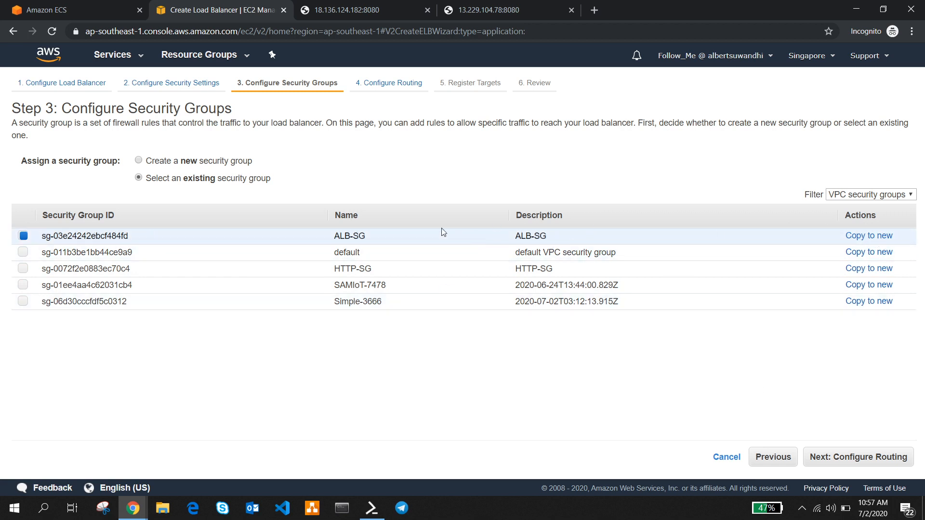
pyautogui.click(138, 161)
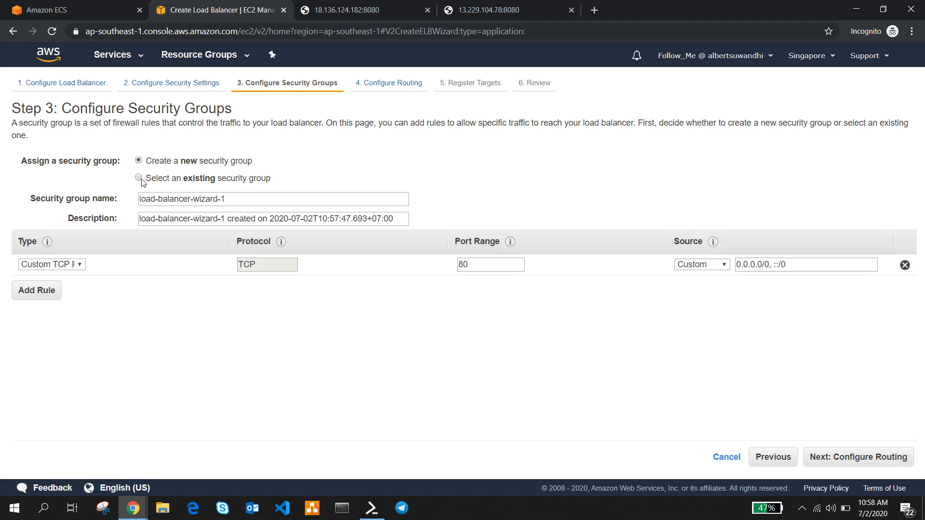
pyautogui.click(139, 178)
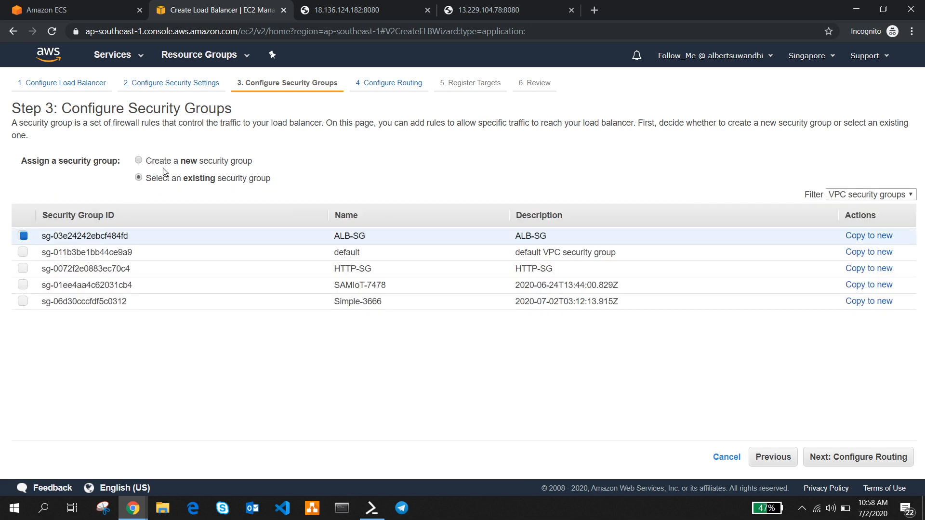
# Create a new security group with ALB-SecGroup as both name and description, keeping the port 80 rule, and continue to routing
pyautogui.click(139, 160)
pyautogui.moveTo(228, 199); pyautogui.dragTo(60, 195)
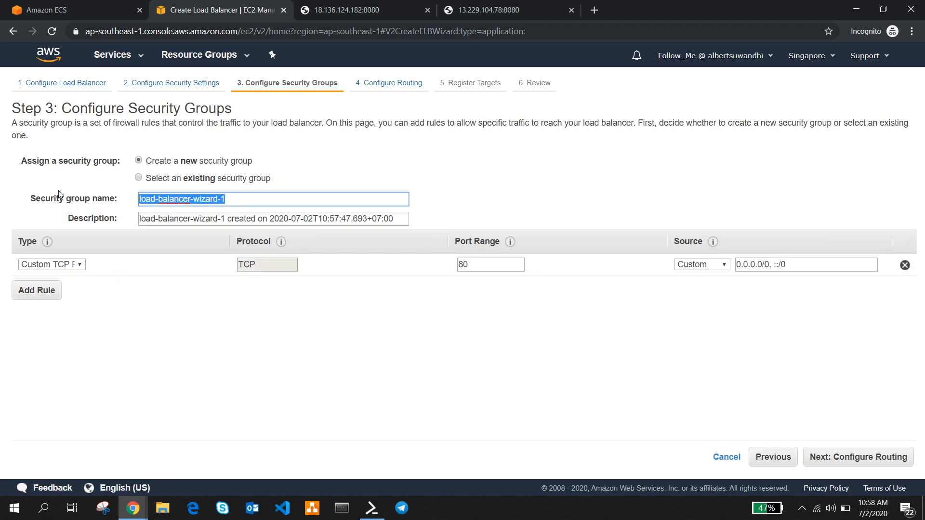
pyautogui.write('ALB-Se')
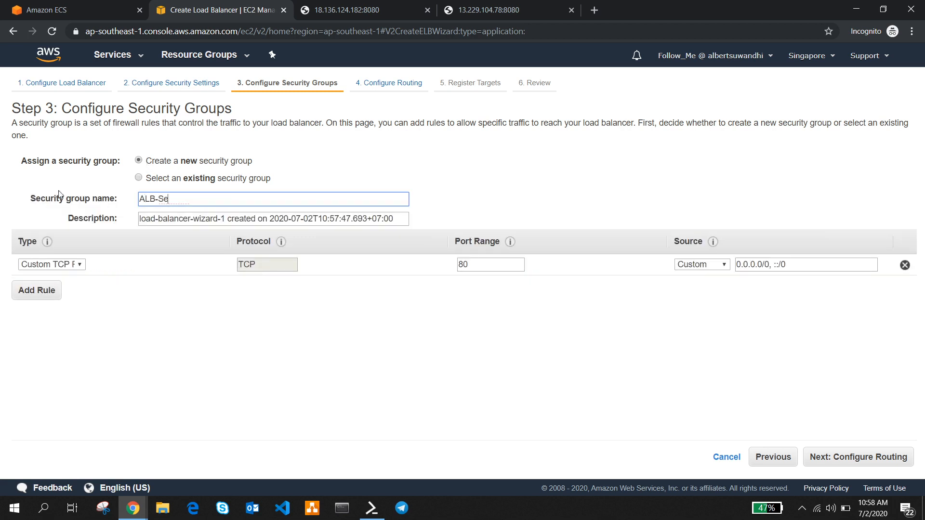
pyautogui.write('cGroup')
pyautogui.moveTo(249, 197); pyautogui.dragTo(95, 190)
pyautogui.hotkey('ctrl', 'c')
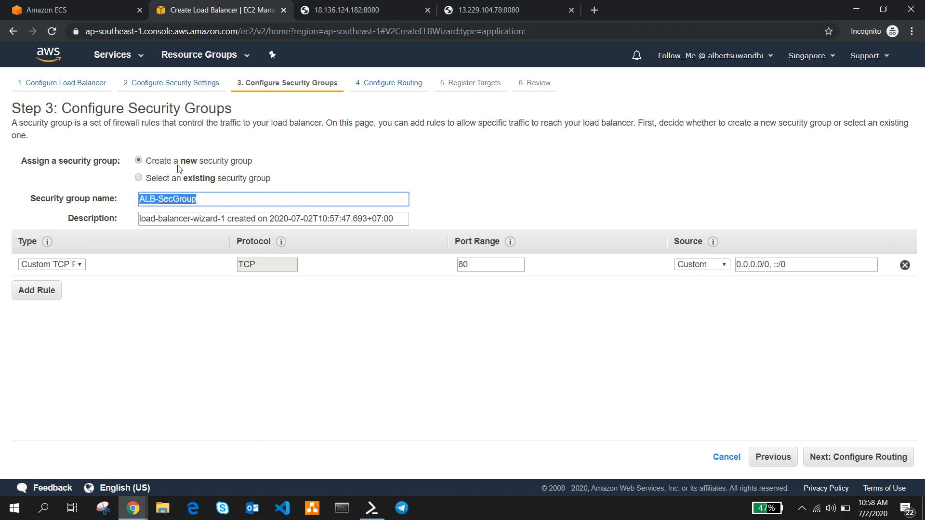
pyautogui.moveTo(413, 222); pyautogui.dragTo(97, 203)
pyautogui.hotkey('ctrl', 'v')
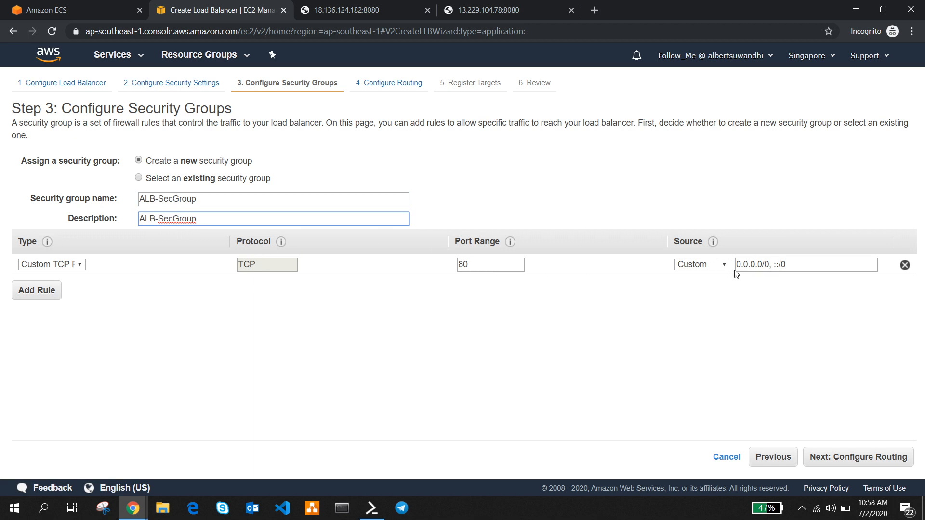
pyautogui.click(859, 459)
# Define a new target group named ECS-TG with target type IP and port 8080, and continue to target registration
pyautogui.click(214, 184)
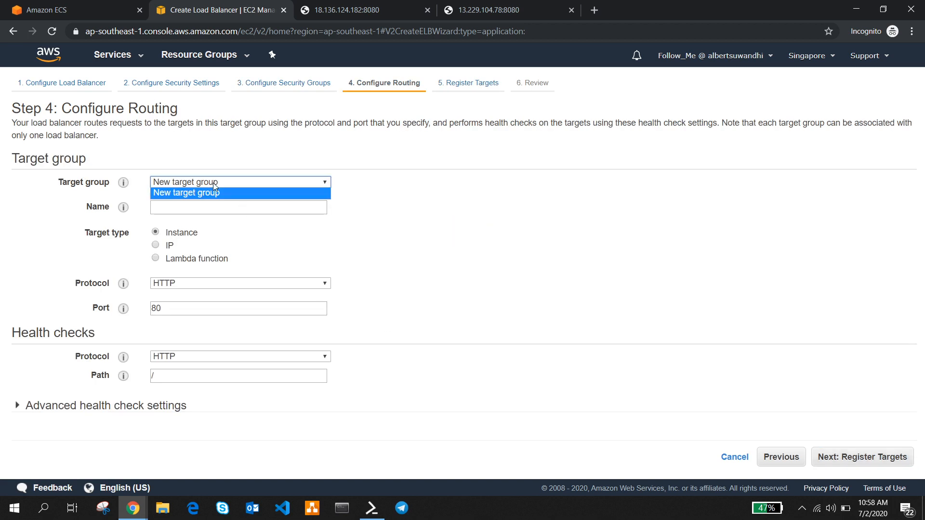
pyautogui.click(213, 184)
pyautogui.click(189, 205)
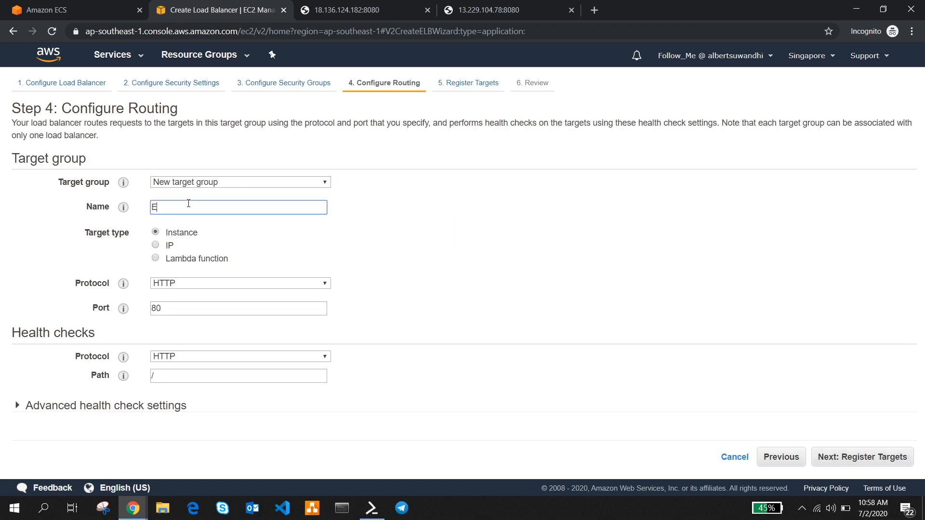
pyautogui.write('ECS_TG')
pyautogui.click(156, 246)
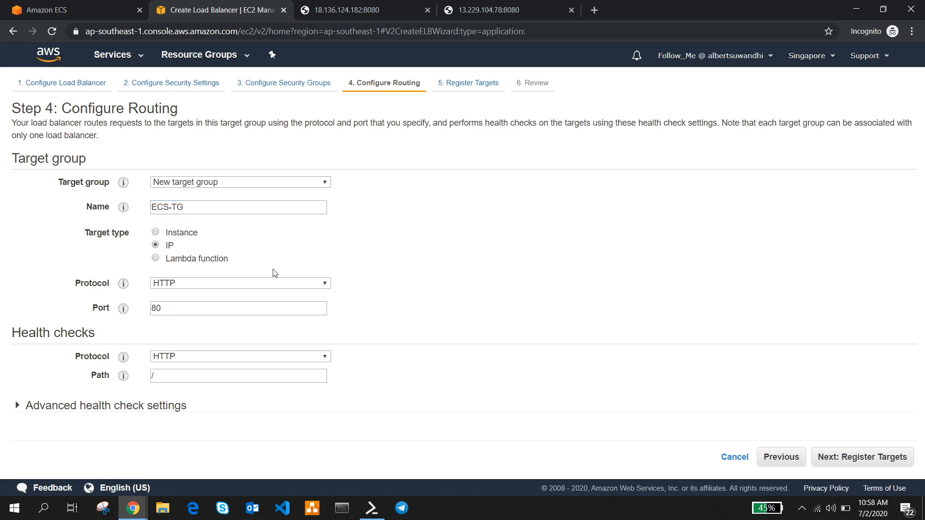
pyautogui.moveTo(196, 314); pyautogui.dragTo(146, 312)
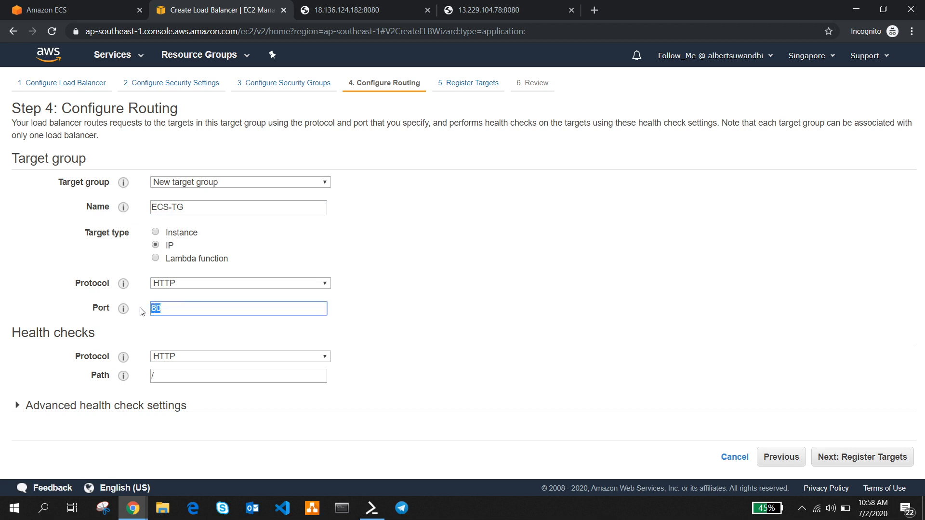
pyautogui.write('8080')
pyautogui.click(865, 460)
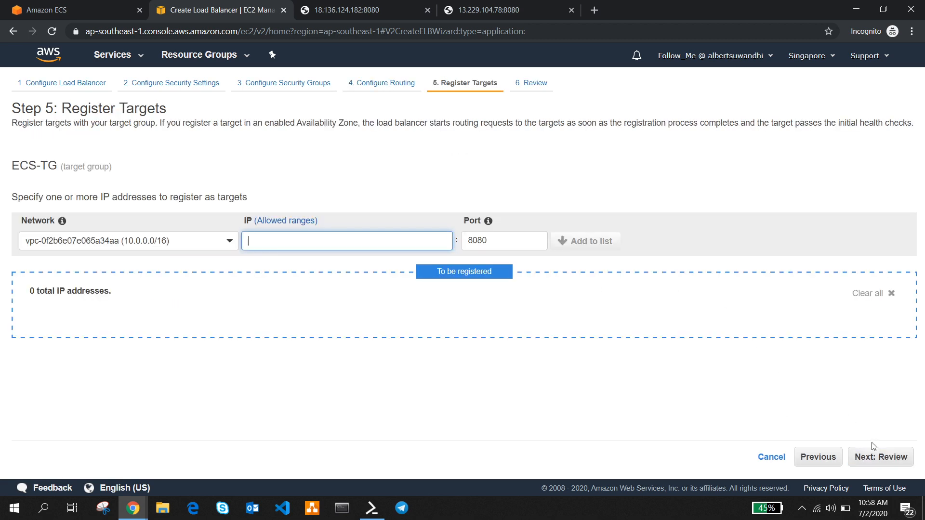
# Skip registering targets, create the load balancer from the review, and close the creation status page
pyautogui.click(877, 456)
pyautogui.click(888, 456)
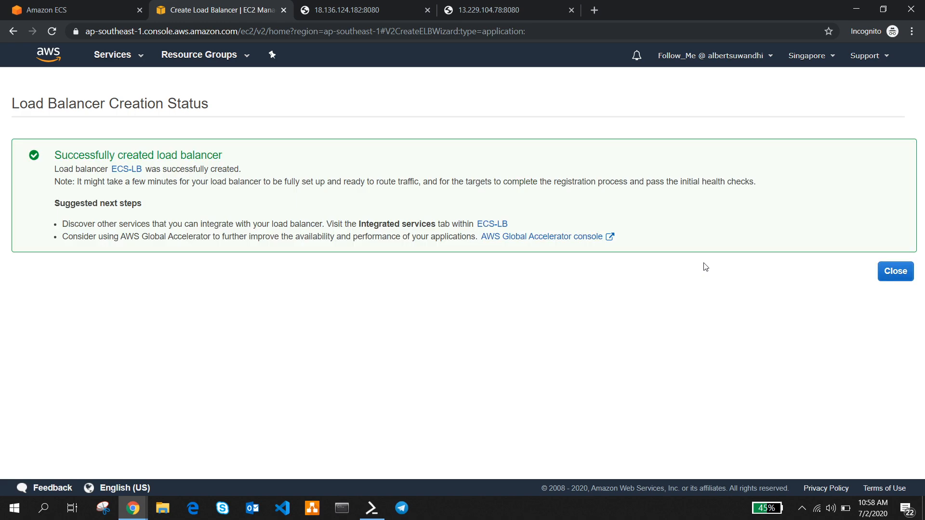
pyautogui.click(884, 270)
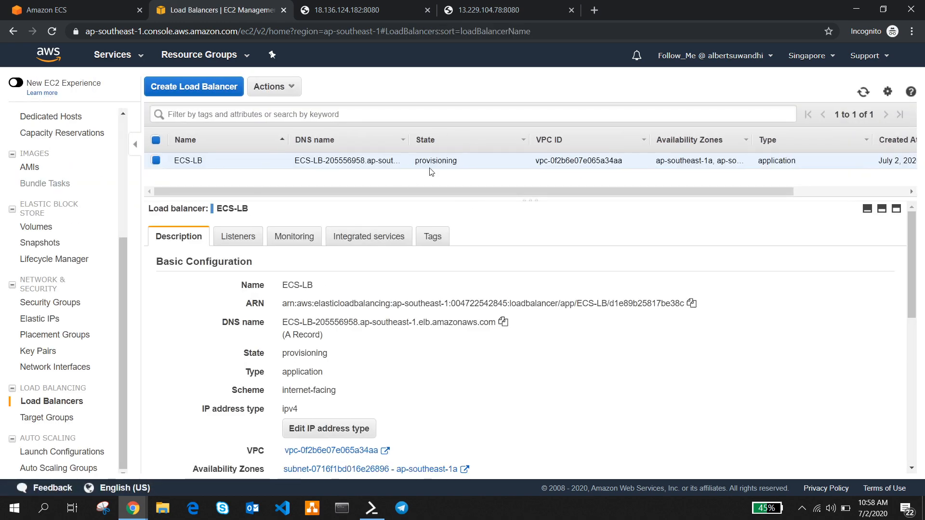
# Return to the ECS service creation page and refresh the load balancer list to pick up ECS-LB
pyautogui.click(91, 7)
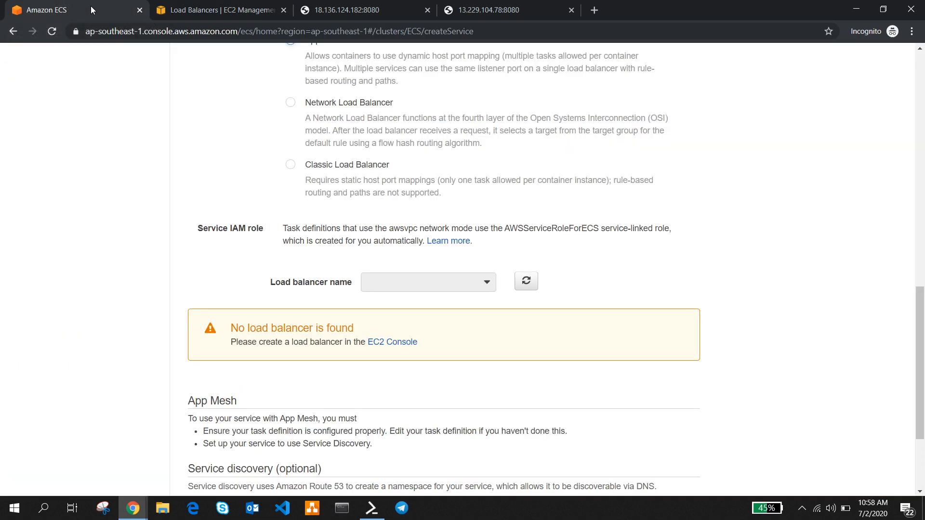
pyautogui.click(525, 281)
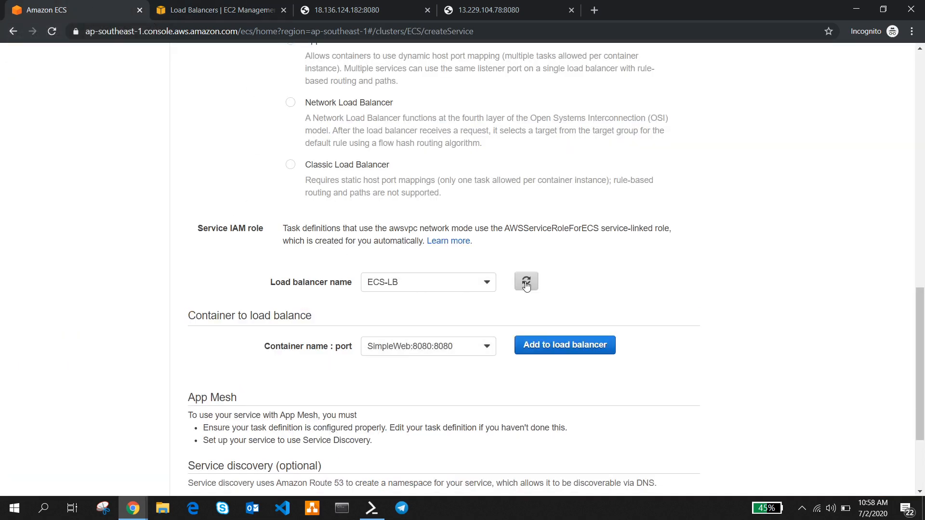
# Keep ECS-LB as the load balancer and add the container SimpleWeb:8080:8080 to it
pyautogui.click(486, 285)
pyautogui.click(464, 295)
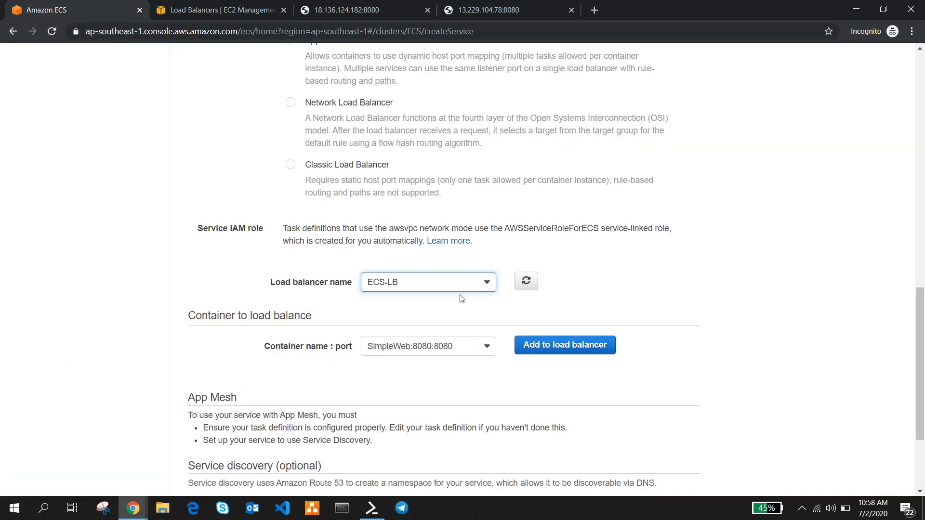
pyautogui.scroll(-3, 474, 359)
pyautogui.click(460, 216)
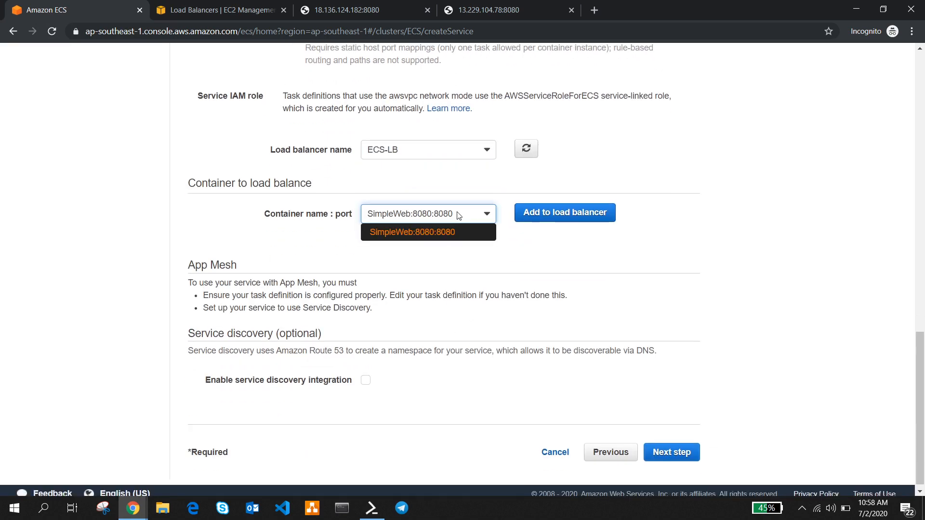
pyautogui.click(442, 234)
pyautogui.click(537, 215)
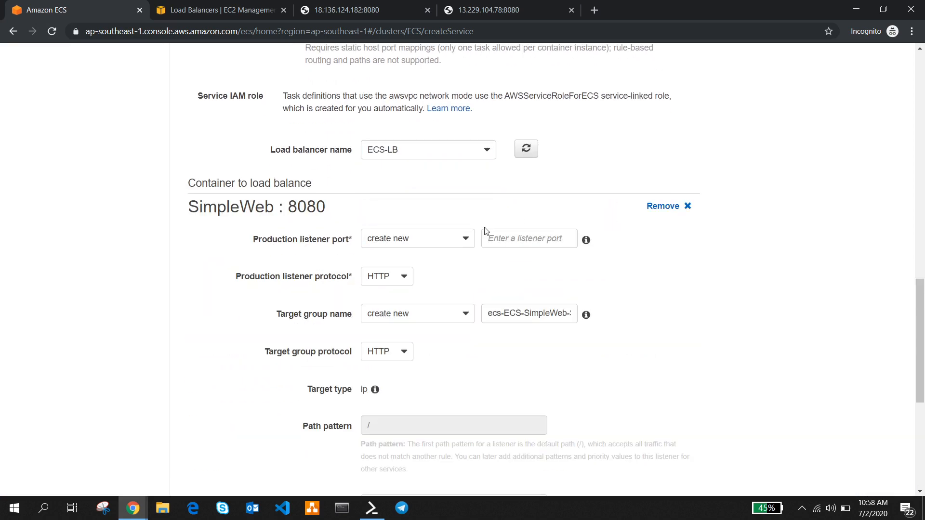
# Select ECS-TG as the target group for the SimpleWeb container and continue to the auto scaling settings
pyautogui.click(421, 313)
pyautogui.click(400, 348)
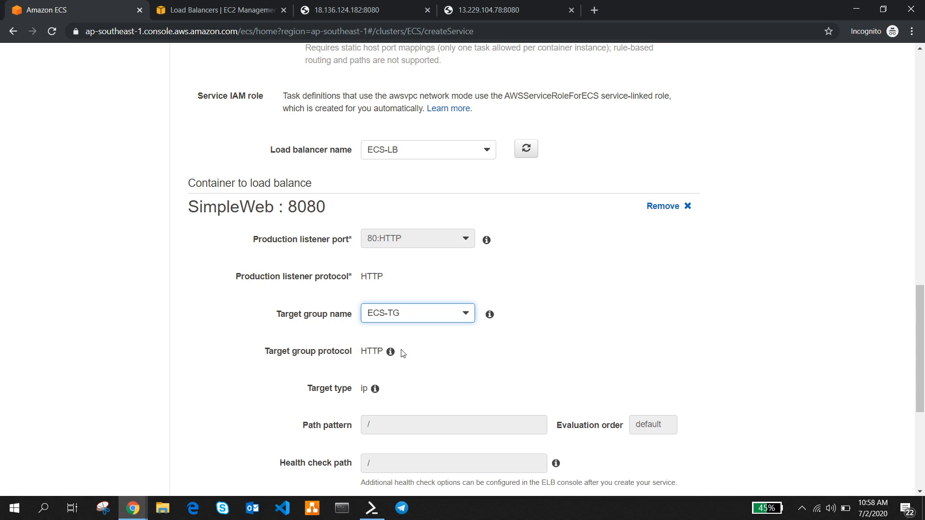
pyautogui.scroll(-1, 516, 299)
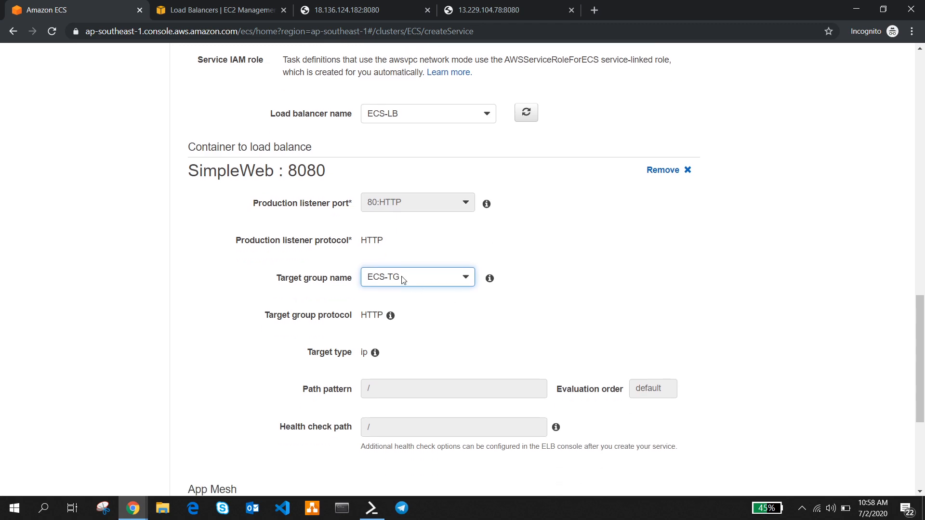
pyautogui.scroll(3, 465, 275)
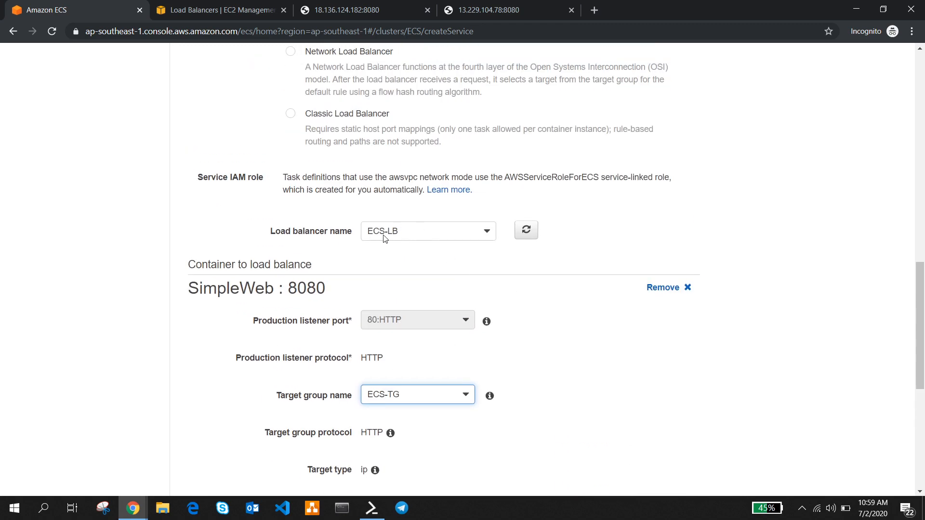
pyautogui.scroll(-7, 427, 284)
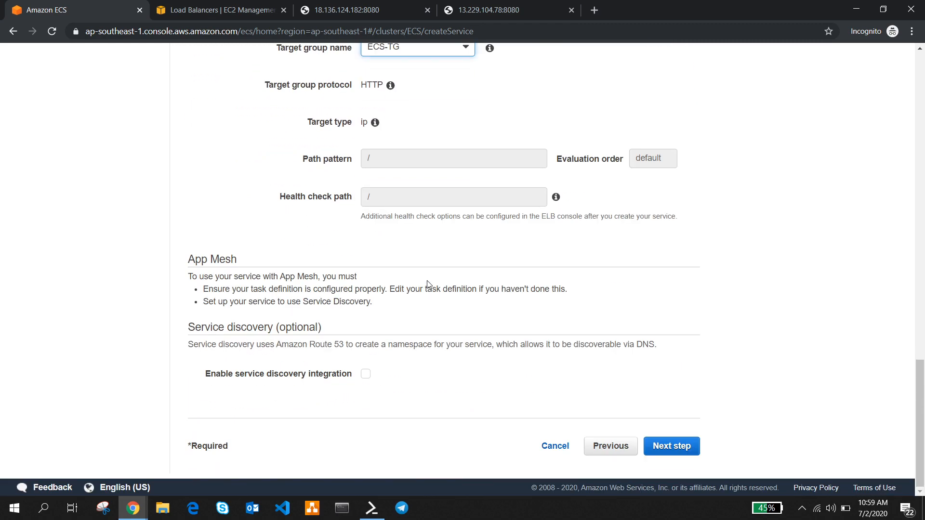
pyautogui.click(689, 450)
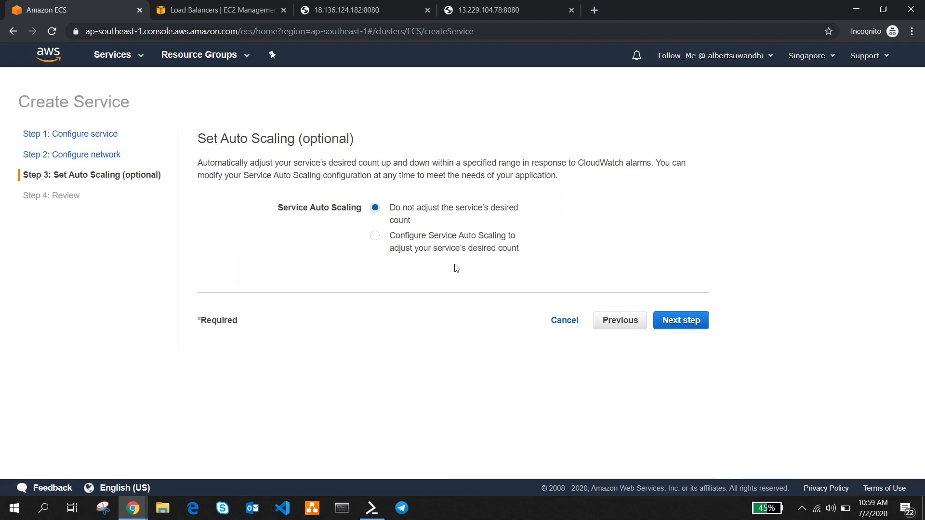
pyautogui.click(376, 236)
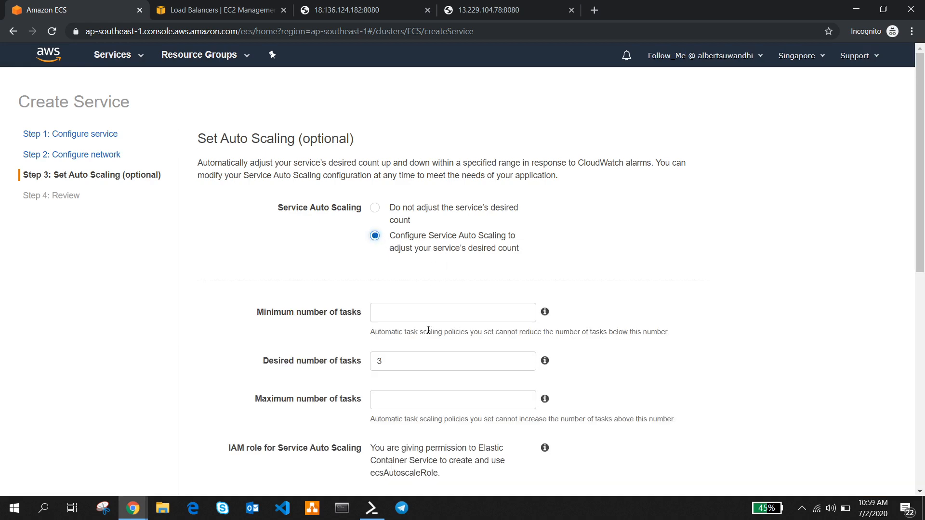
pyautogui.scroll(-3, 428, 330)
pyautogui.scroll(3, 428, 331)
pyautogui.click(376, 208)
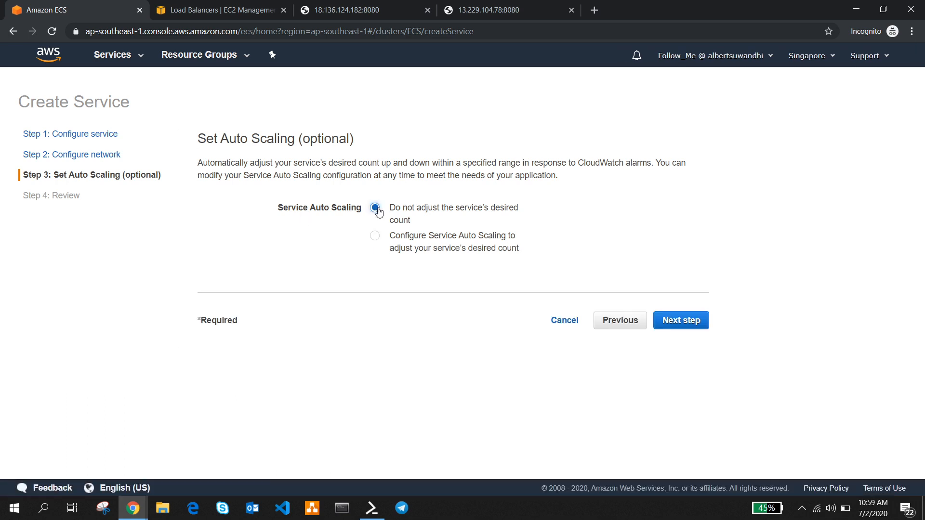
# Continue without adjusting the service's desired count, check the review, and create the service
pyautogui.click(688, 319)
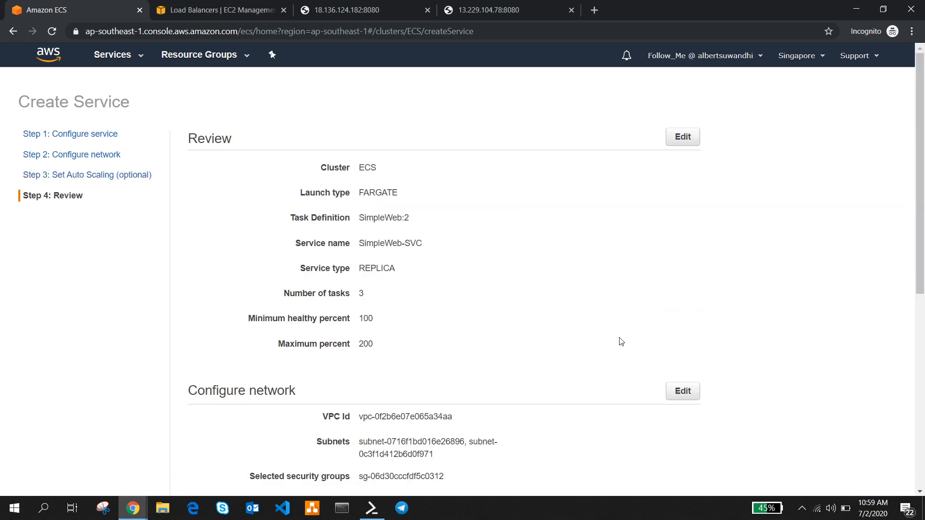
pyautogui.scroll(-1, 620, 340)
pyautogui.scroll(1, 620, 340)
pyautogui.scroll(-5, 377, 328)
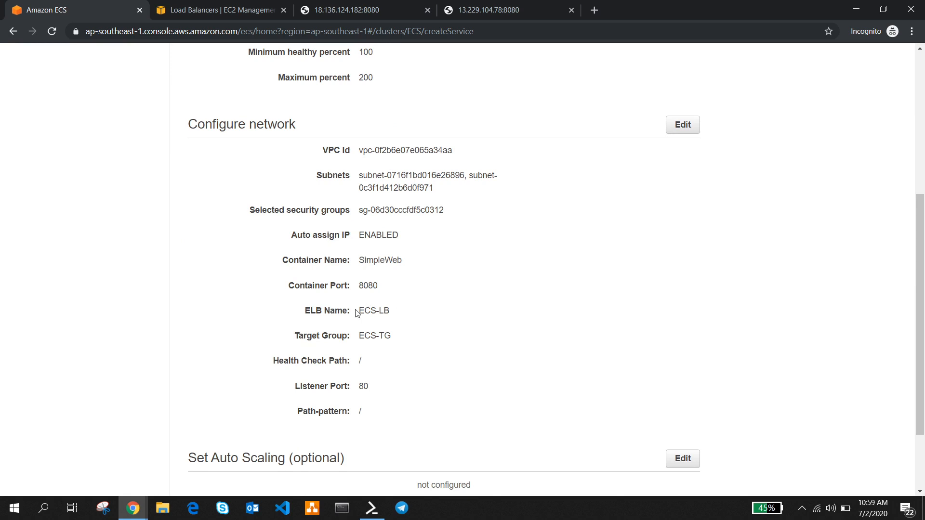
pyautogui.scroll(-2, 434, 348)
pyautogui.click(645, 447)
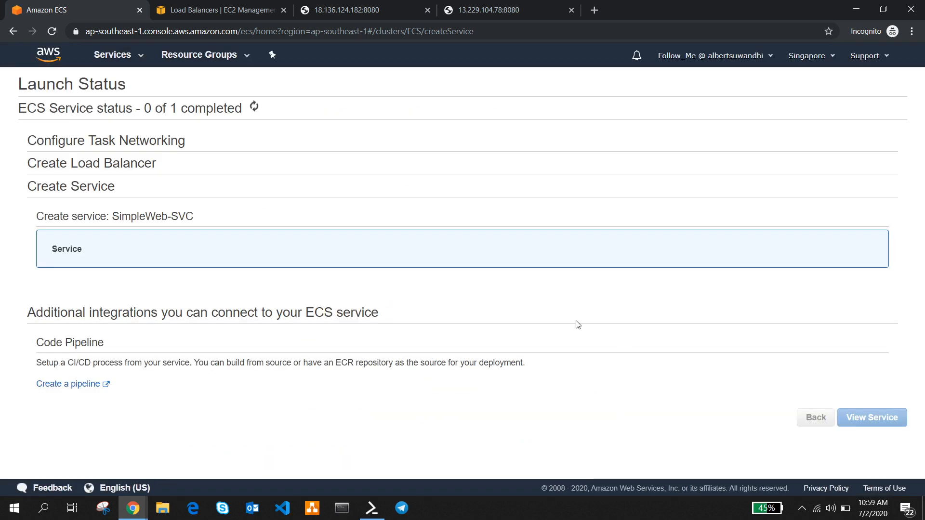
# View the new SimpleWeb-SVC service, check its load balancing and network details, and reload its task list
pyautogui.click(888, 435)
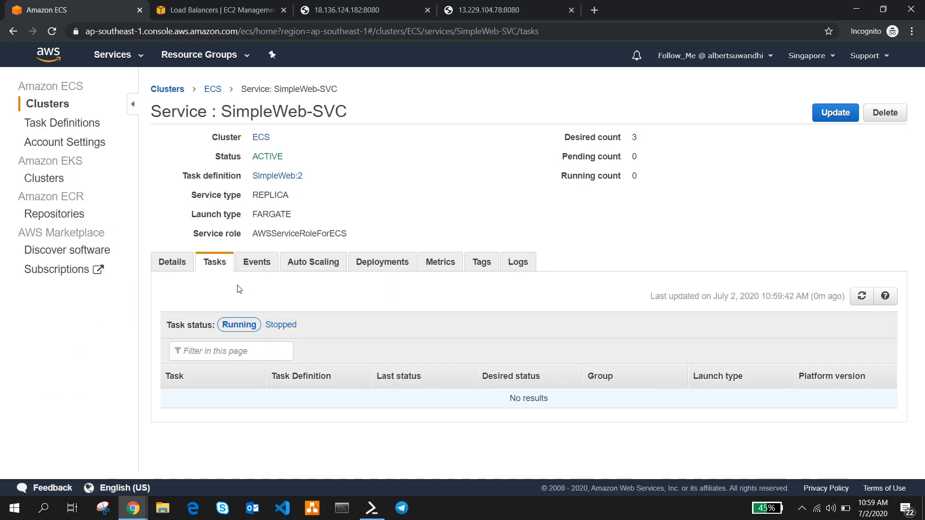
pyautogui.click(174, 263)
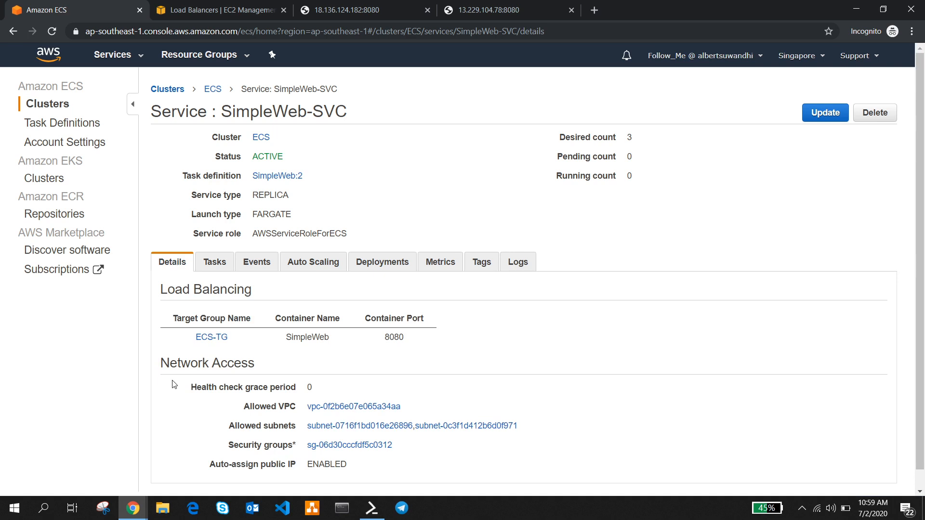
pyautogui.scroll(-1, 173, 384)
pyautogui.click(214, 244)
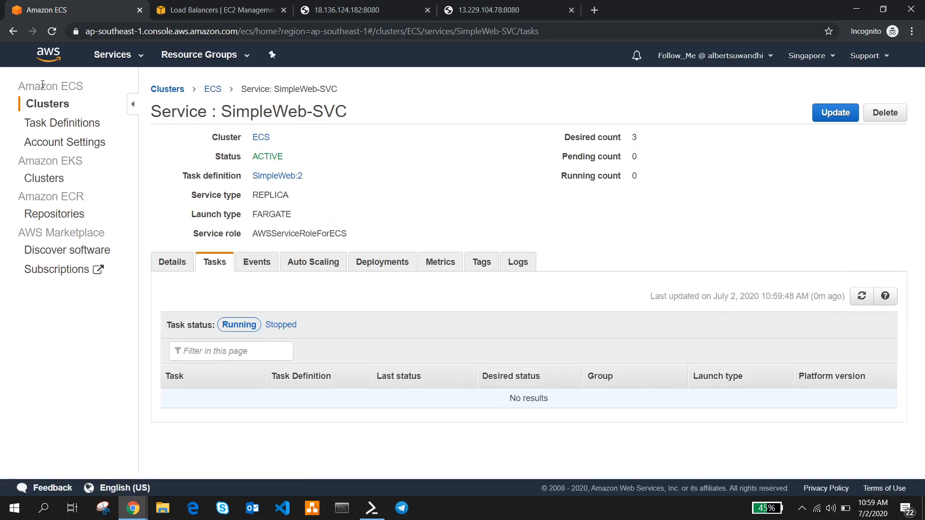
pyautogui.click(50, 32)
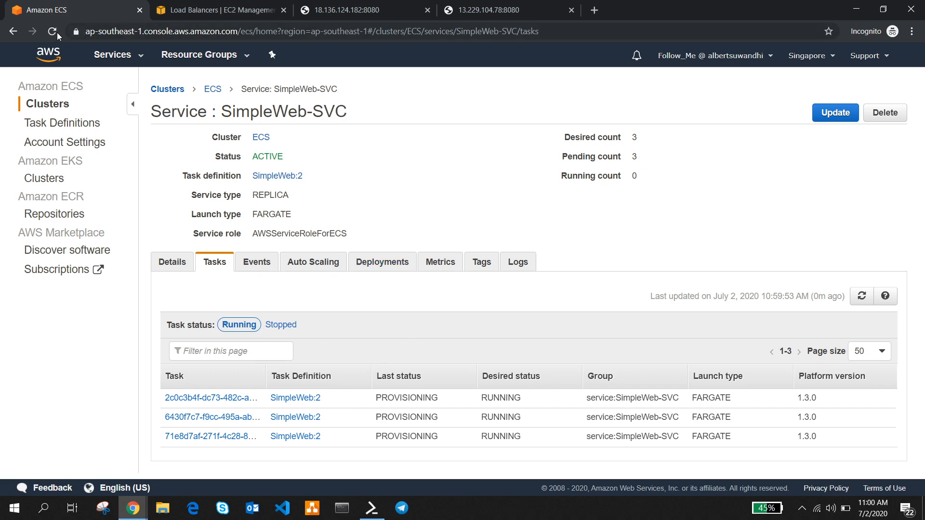
# Reload the EC2 load balancer list and copy the DNS name of ECS-LB
pyautogui.click(217, 10)
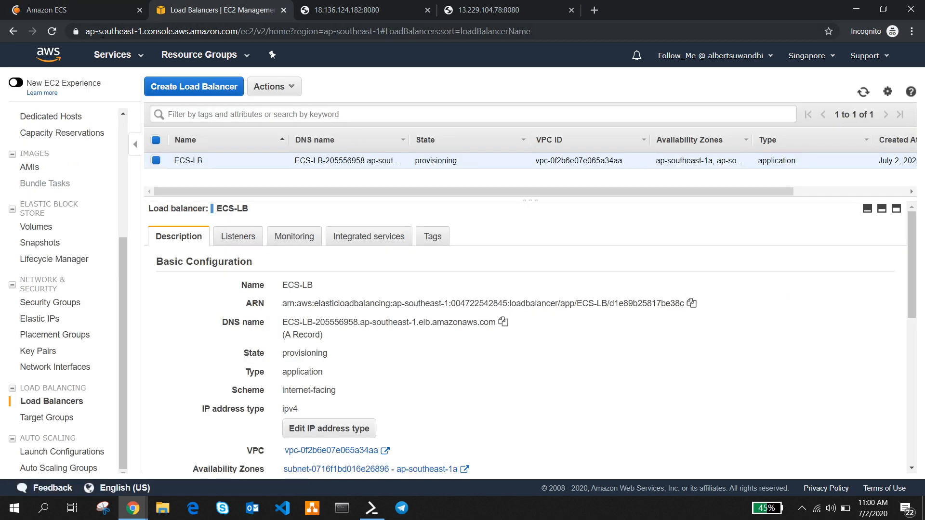
pyautogui.click(52, 32)
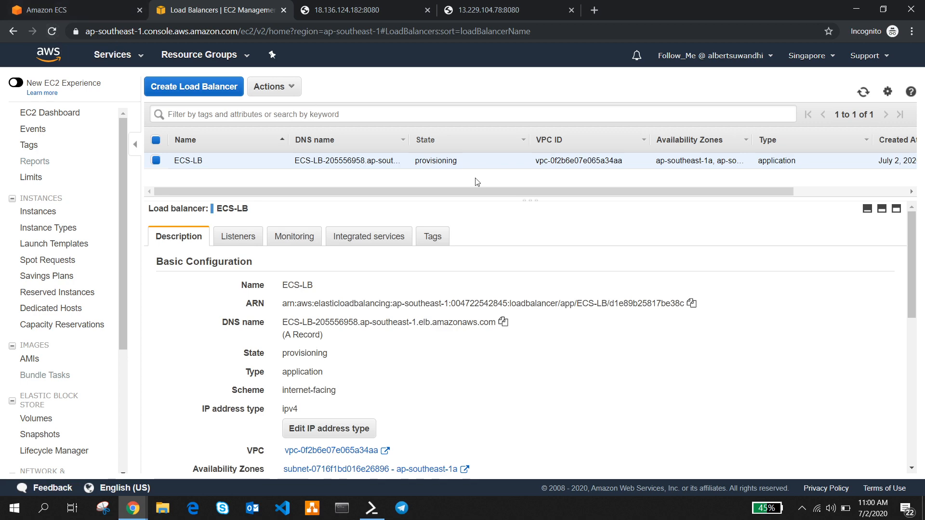
pyautogui.click(503, 322)
# Close the two old port 8080 browser tabs and open the copied load balancer DNS name in a new one
pyautogui.click(483, 10)
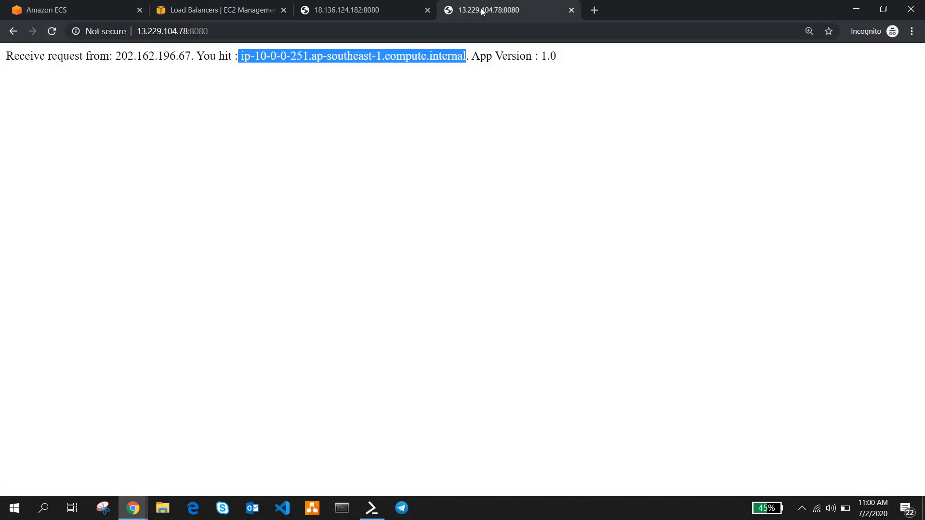
pyautogui.click(570, 10)
pyautogui.click(427, 10)
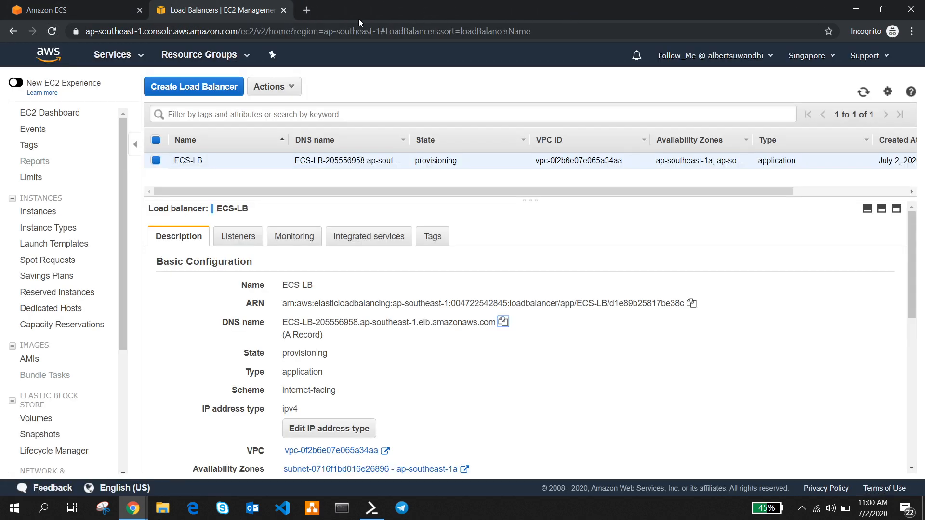
pyautogui.click(308, 11)
pyautogui.hotkey('ctrl', 'v')
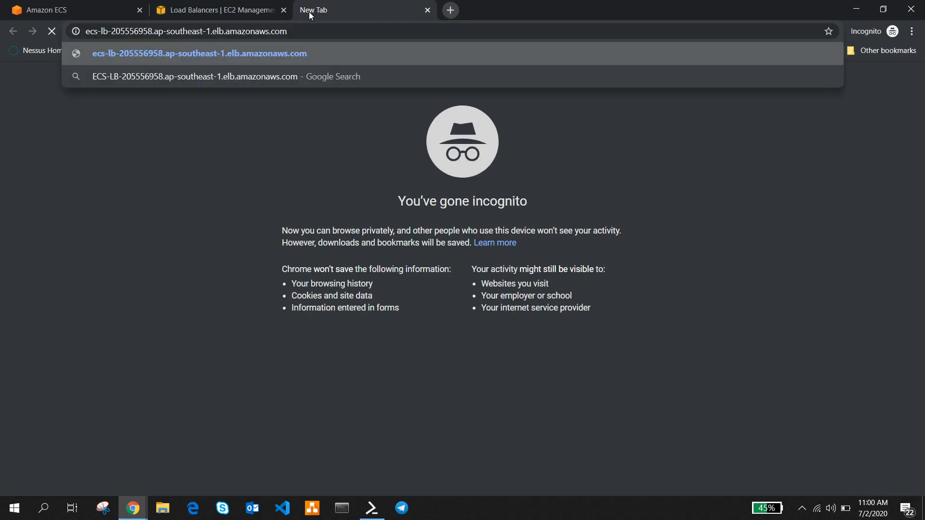
pyautogui.press('Return')
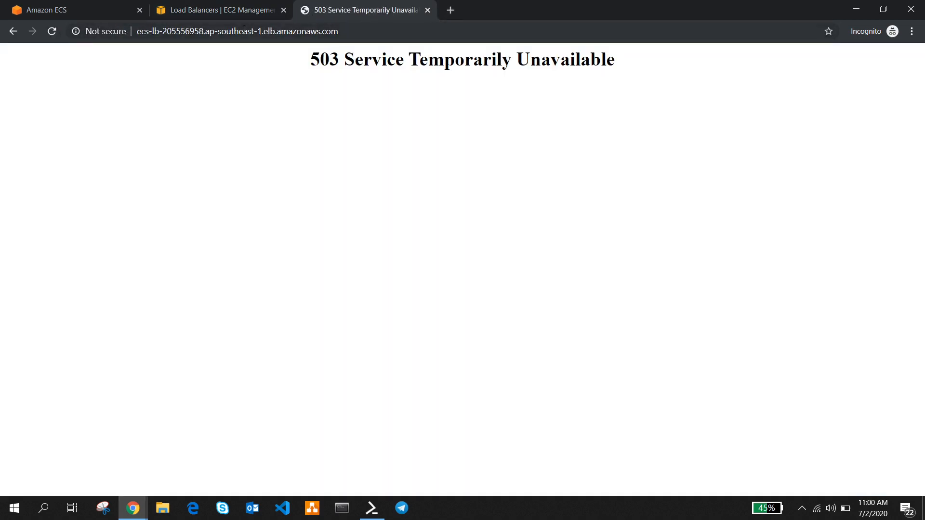
# Open the EC2 target groups and examine the registered targets and their status in ECS-TG
pyautogui.click(181, 11)
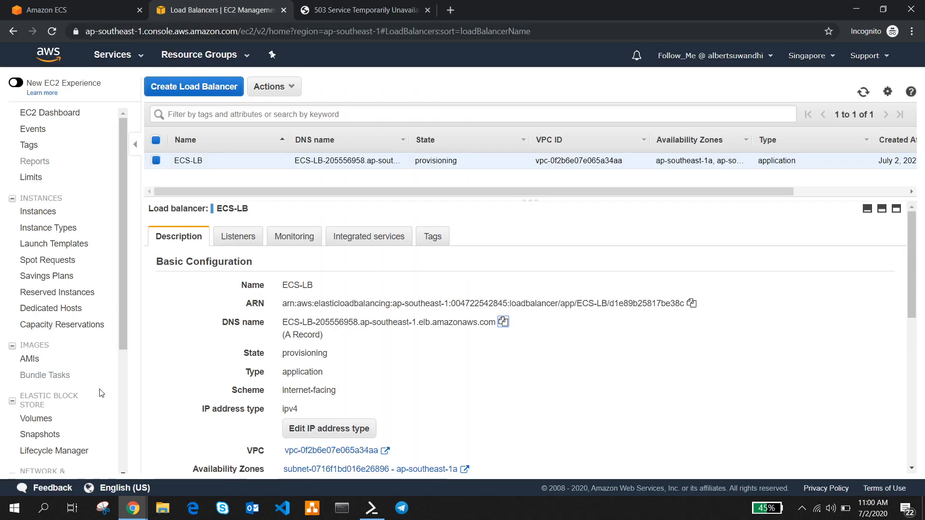
pyautogui.scroll(-2, 78, 394)
pyautogui.scroll(-2, 62, 410)
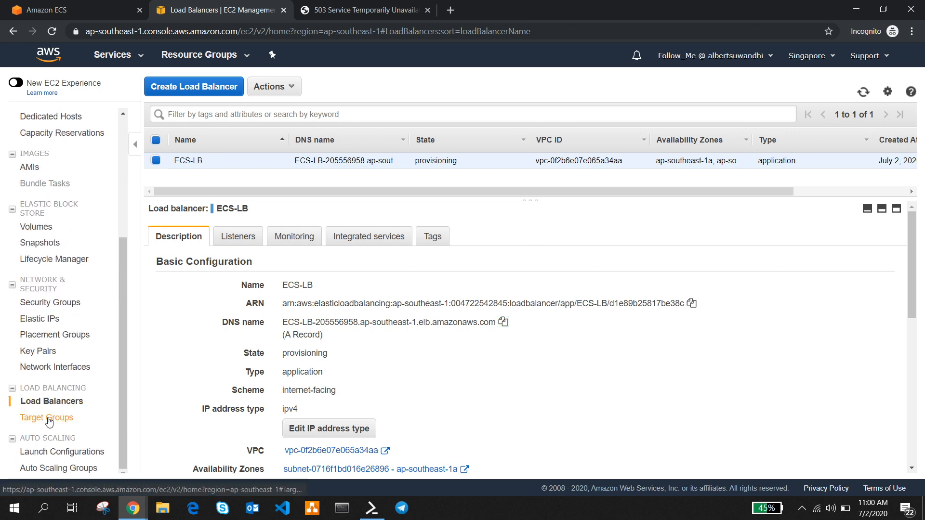
pyautogui.click(49, 423)
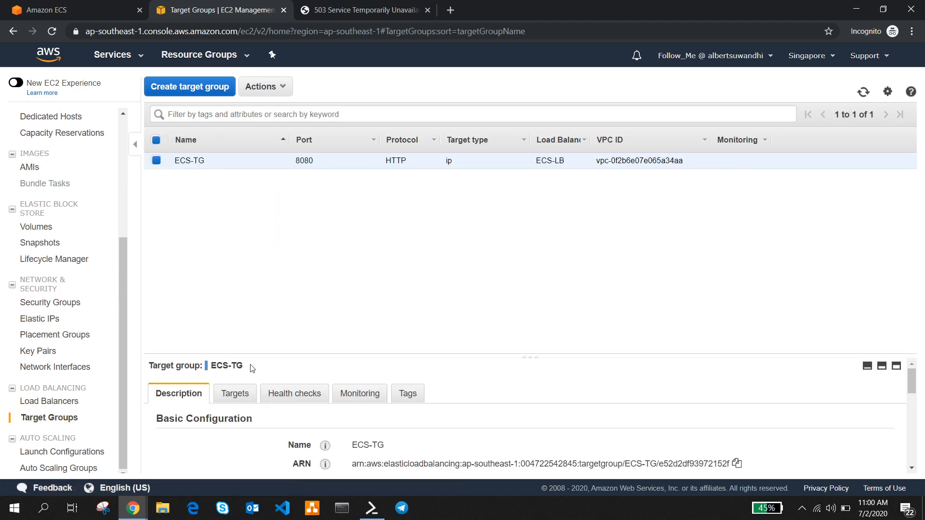
pyautogui.click(243, 393)
pyautogui.moveTo(540, 356); pyautogui.dragTo(525, 243)
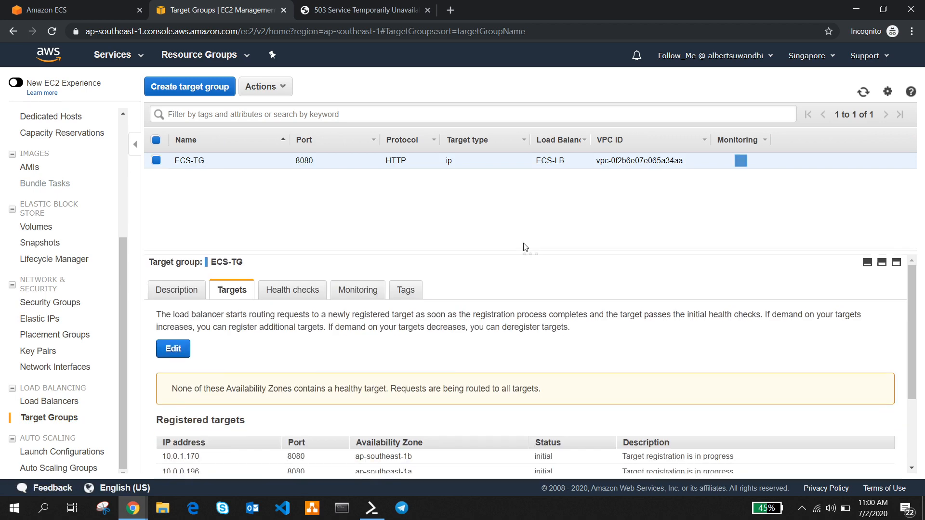
pyautogui.scroll(-2, 554, 341)
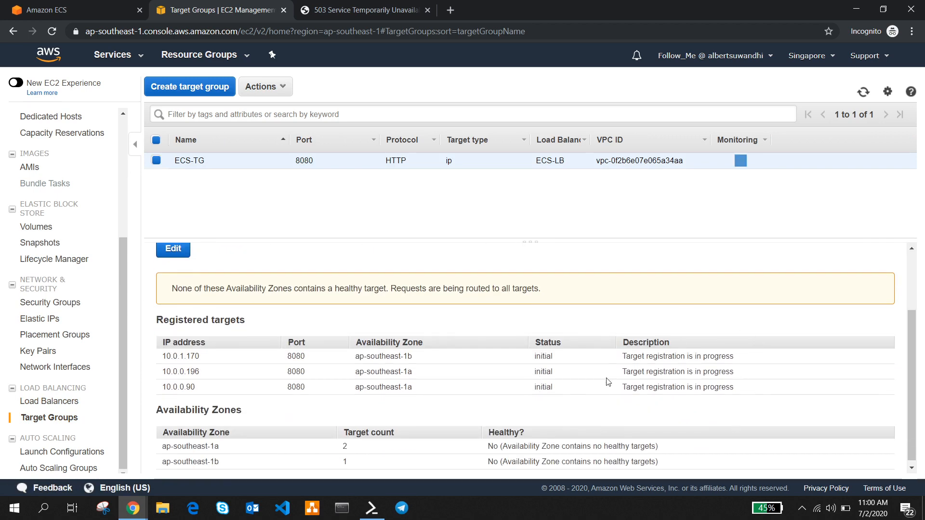
# Reload the SimpleWeb-SVC task list and copy the public IP from the first task's details
pyautogui.click(70, 11)
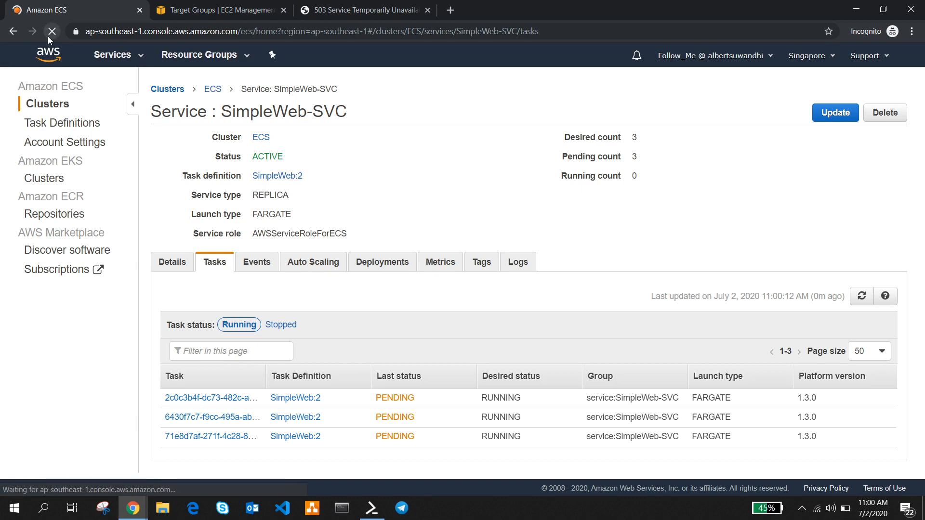
pyautogui.click(50, 34)
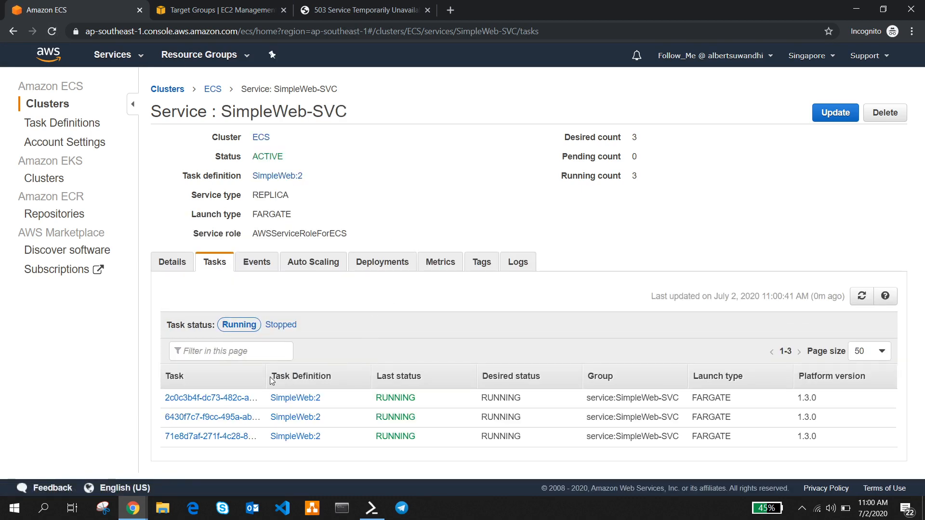
pyautogui.click(226, 398)
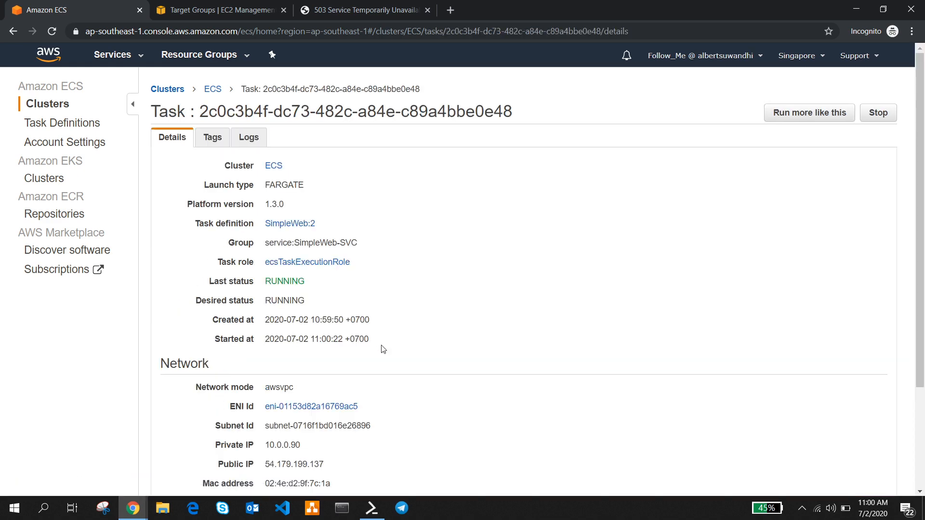
pyautogui.scroll(-3, 384, 349)
pyautogui.moveTo(326, 329); pyautogui.dragTo(267, 332)
pyautogui.hotkey('ctrl', 'c')
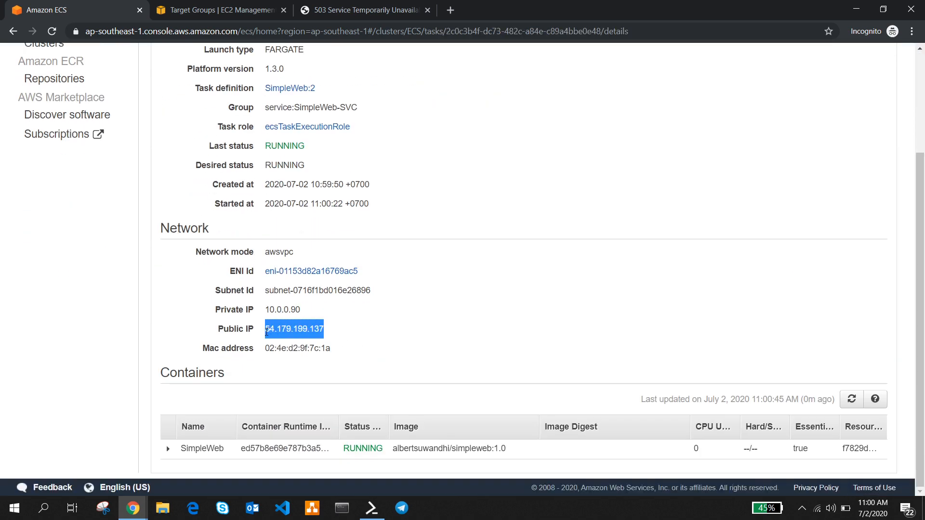
# Open the copied public IP on port 8080 in a new browser tab, and return to the ECS task details
pyautogui.click(452, 13)
pyautogui.hotkey('ctrl', 'v')
pyautogui.write(':80')
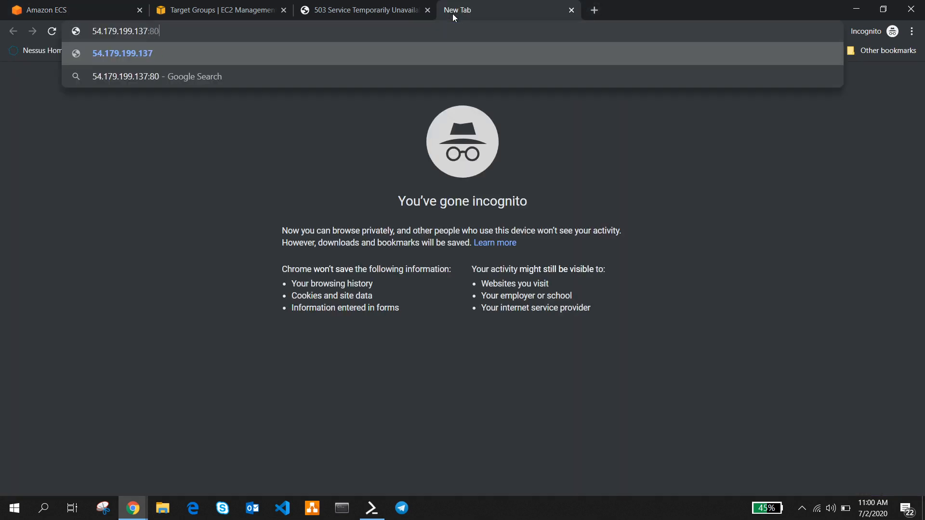
pyautogui.write('80')
pyautogui.press('Return')
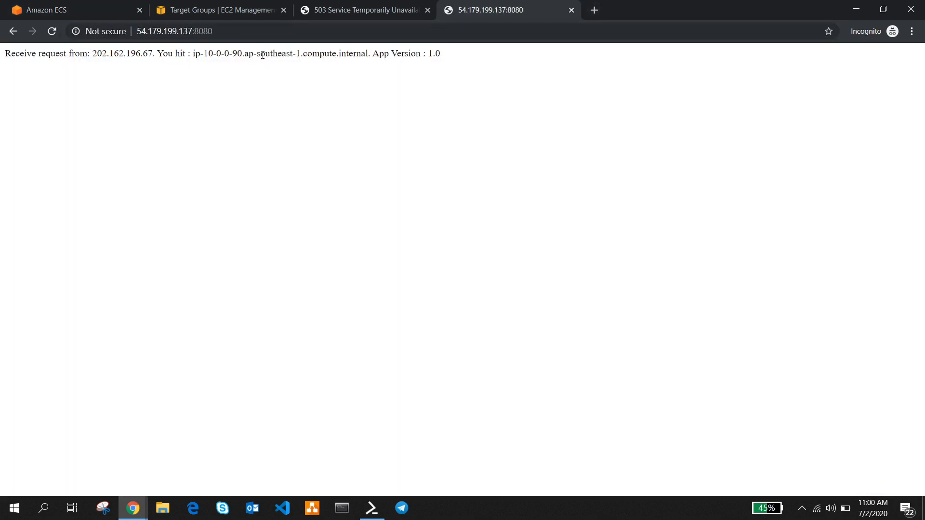
pyautogui.click(207, 10)
pyautogui.click(80, 15)
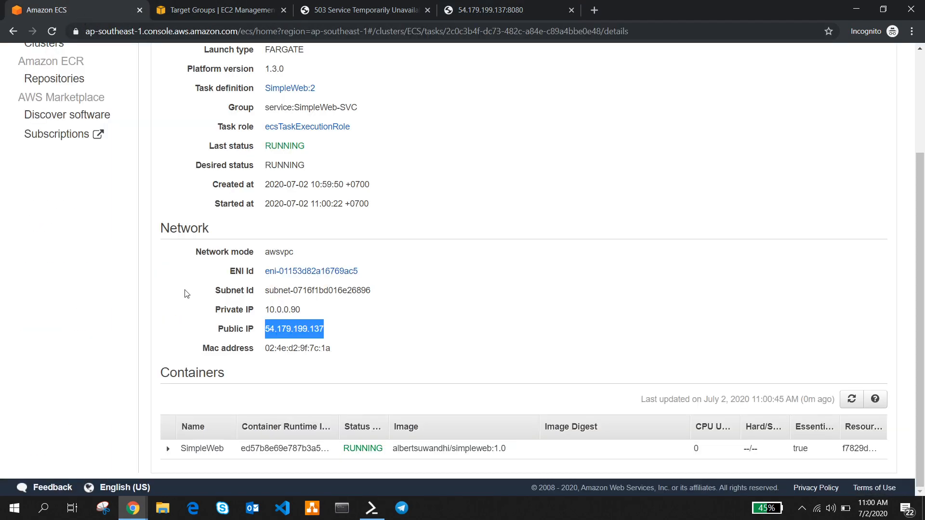
# Return to the SimpleWeb-SVC task list and open the second and third tasks in new browser tabs
pyautogui.click(12, 32)
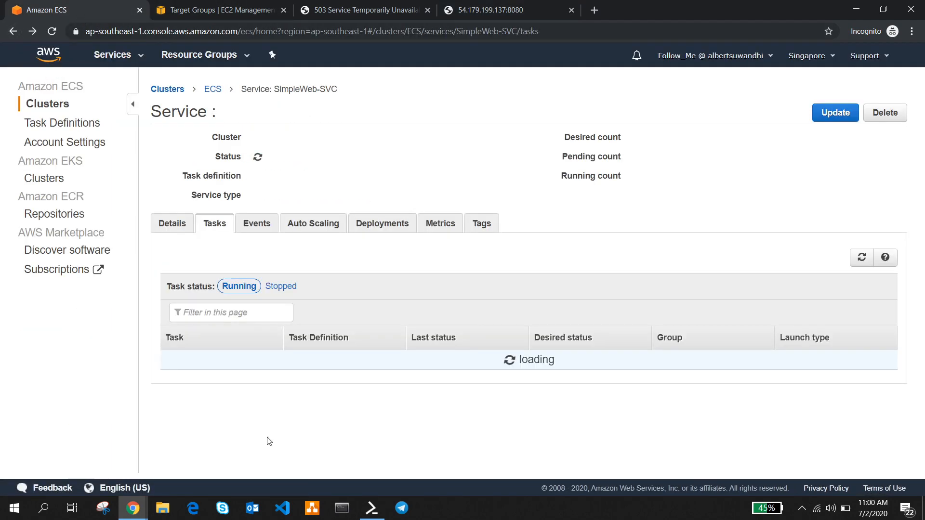
pyautogui.rightClick(204, 417)
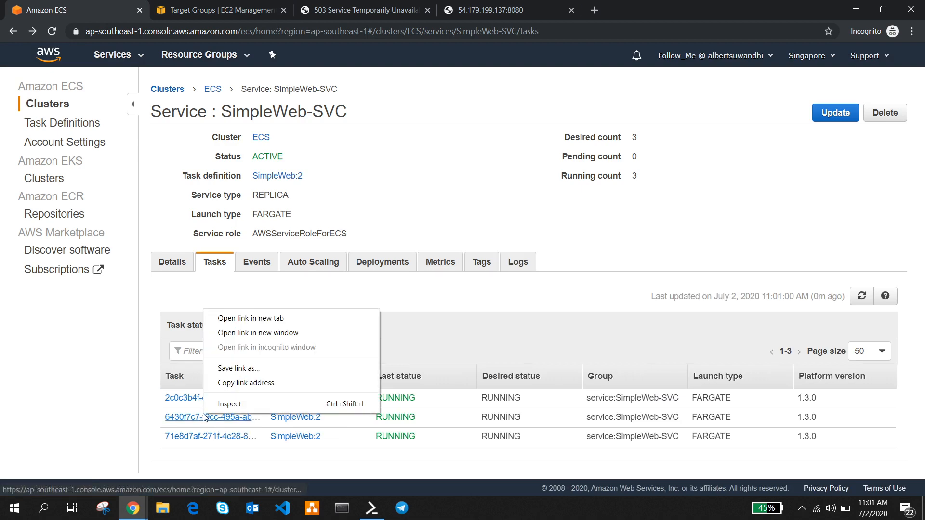
pyautogui.click(236, 319)
pyautogui.rightClick(233, 435)
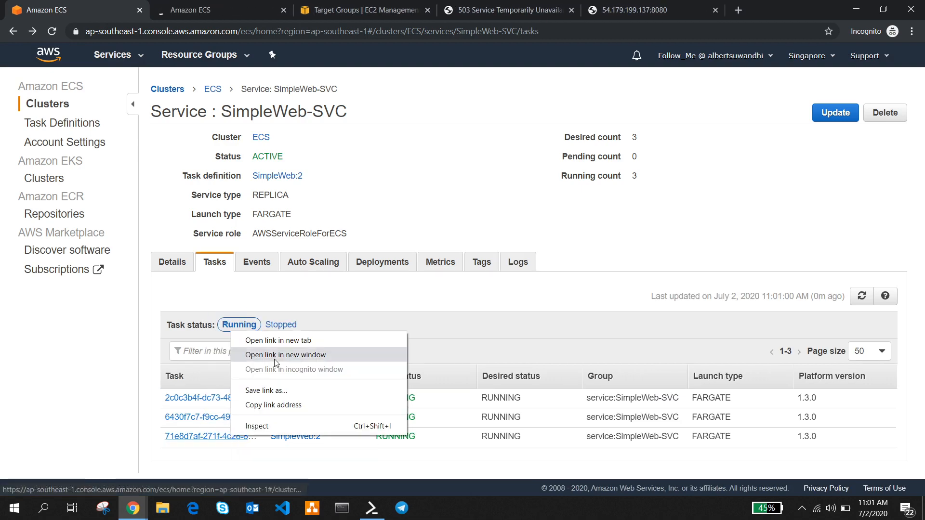
pyautogui.click(258, 341)
# Copy the second task's public IP from its details and open it on port 8080 in a new browser tab
pyautogui.click(197, 11)
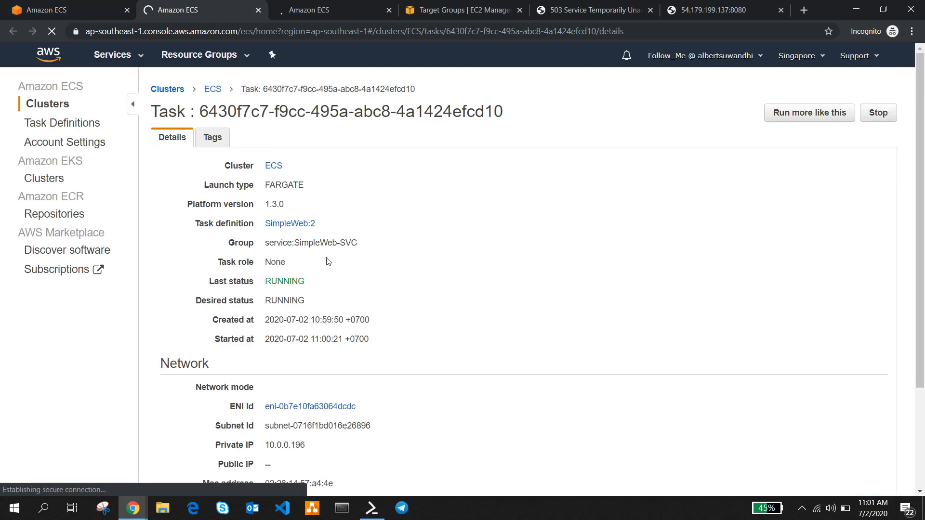
pyautogui.moveTo(323, 464); pyautogui.dragTo(266, 465)
pyautogui.hotkey('ctrl', 'c')
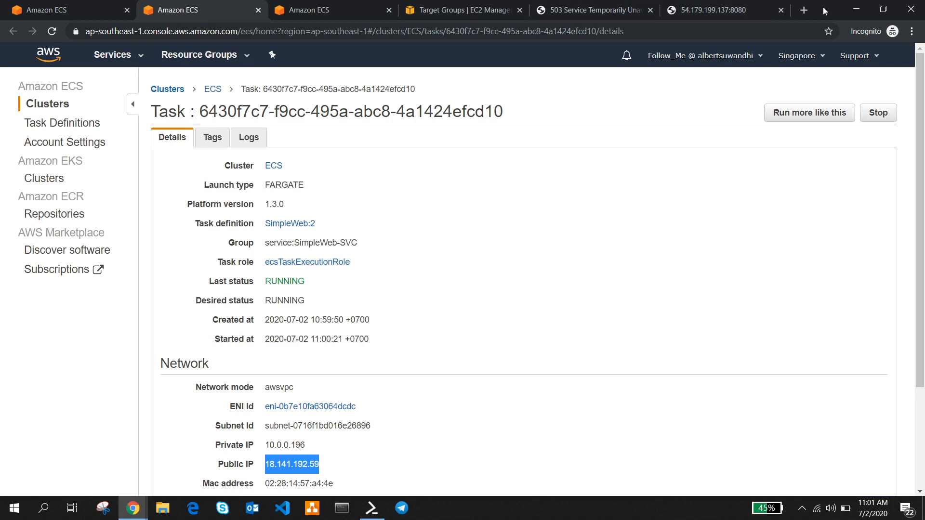
pyautogui.click(804, 11)
pyautogui.hotkey('ctrl', 'v')
pyautogui.write(':80')
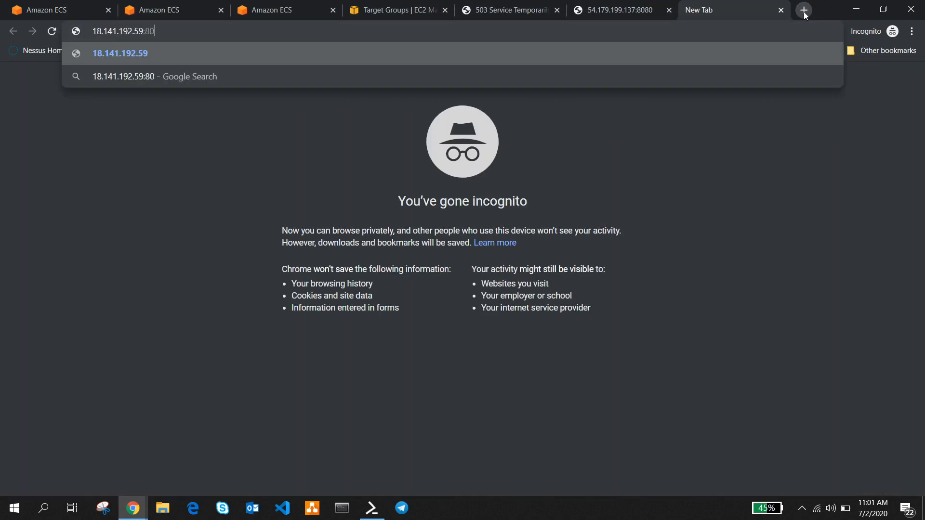
pyautogui.write('80')
pyautogui.press('Return')
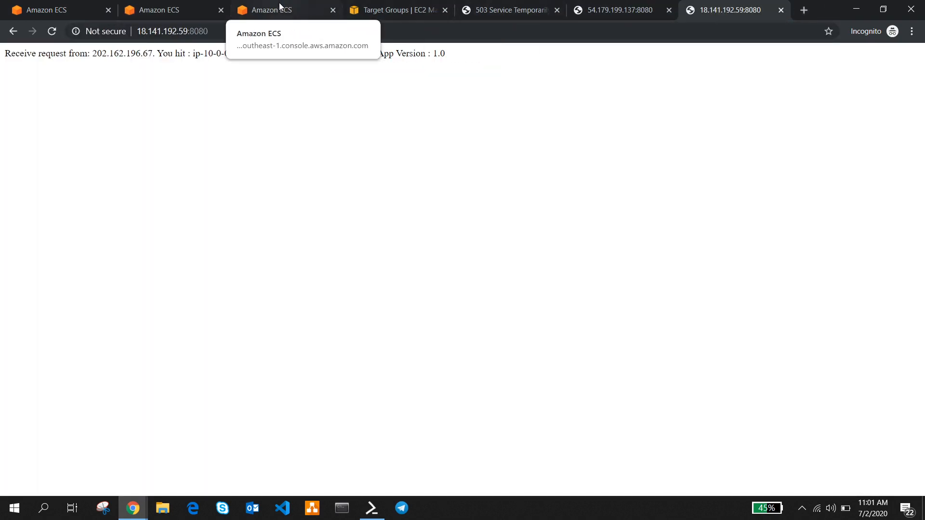
# Close the second task's details tab, copy the third task's public IP, and open it on port 8080 in a new browser tab
pyautogui.click(223, 14)
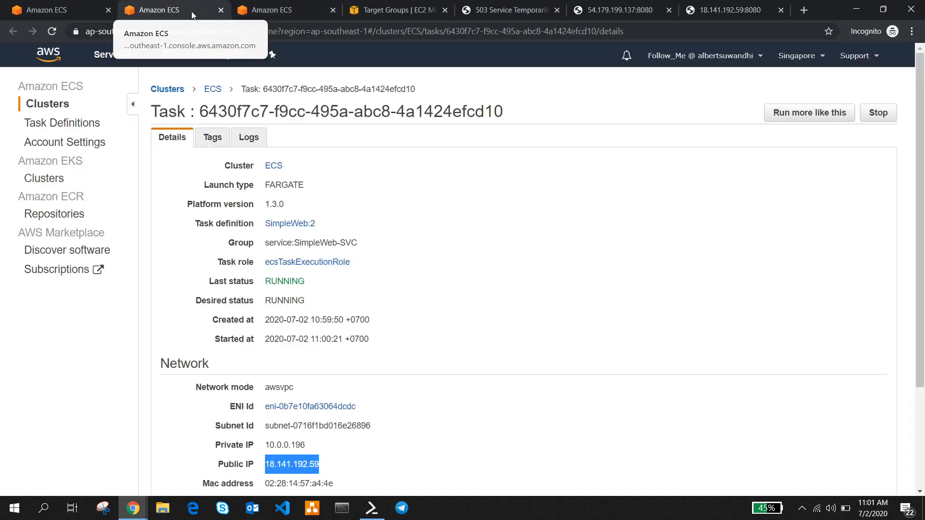
pyautogui.click(220, 14)
pyautogui.moveTo(335, 470); pyautogui.dragTo(266, 468)
pyautogui.hotkey('ctrl', 'c')
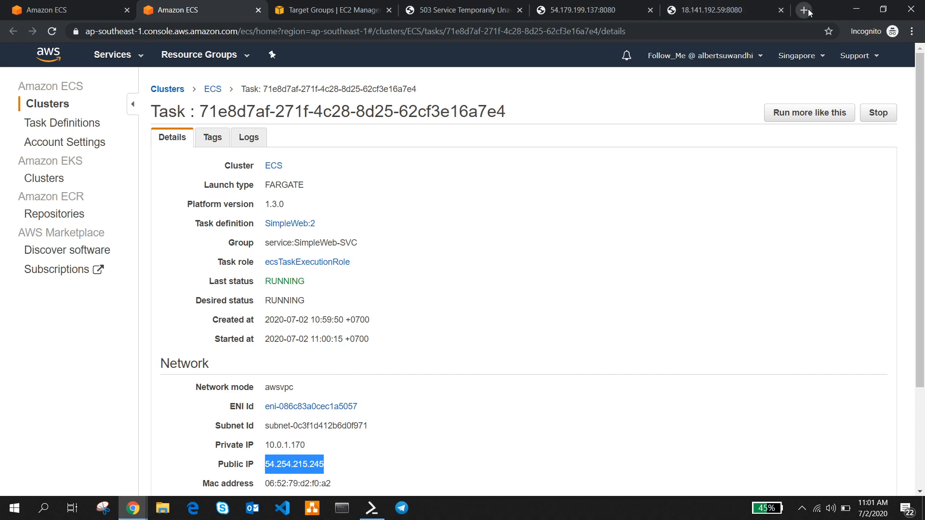
pyautogui.click(804, 10)
pyautogui.hotkey('ctrl', 'v')
pyautogui.write(':8080')
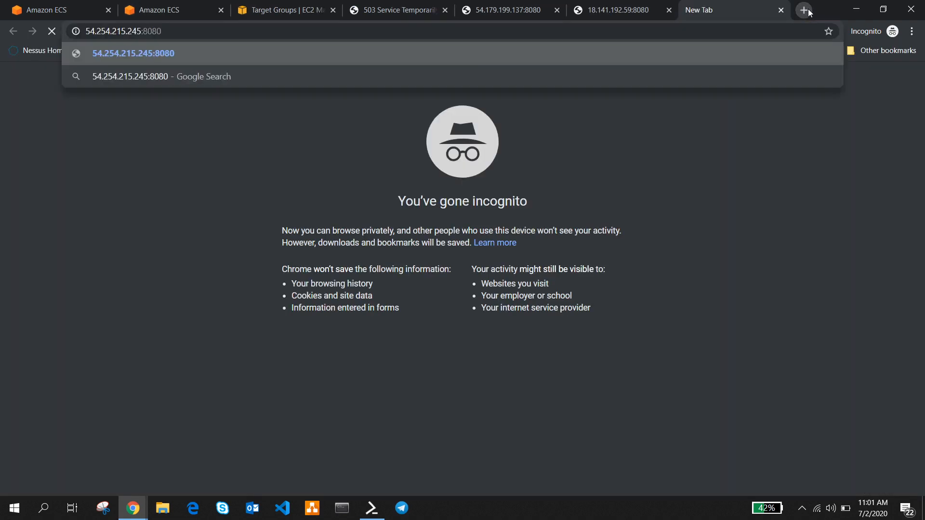
pyautogui.press('Return')
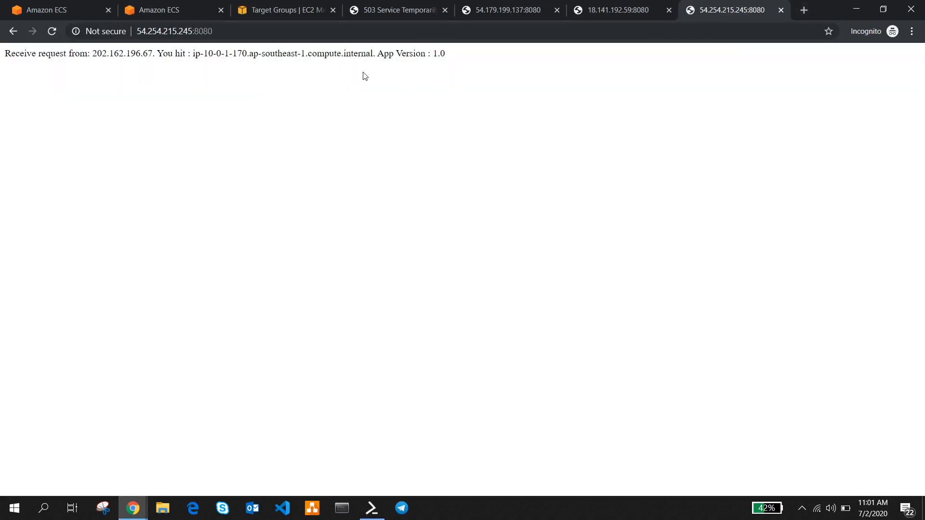
# Enlarge the text on the port 8080 pages and examine the host name reported by each of the three tasks
pyautogui.hotkey('ctrl', '+')
pyautogui.hotkey('ctrl', '+')
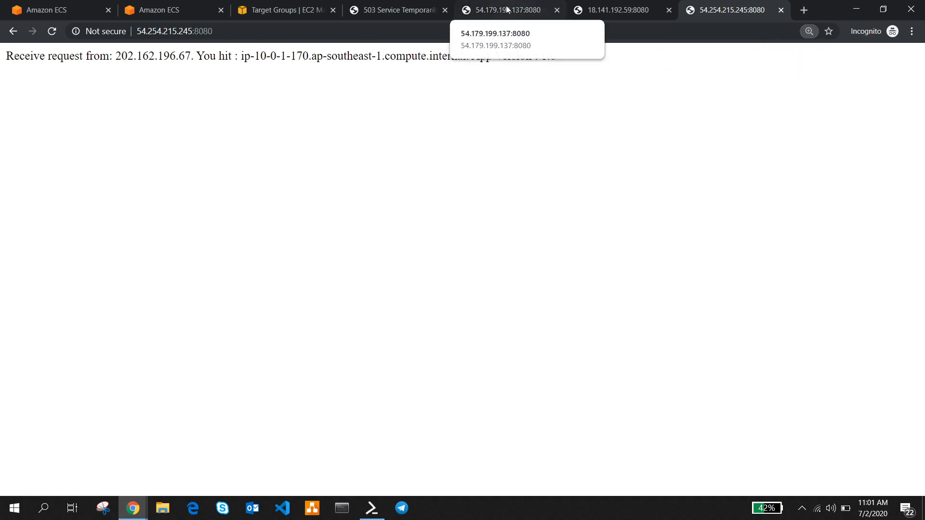
pyautogui.click(535, 10)
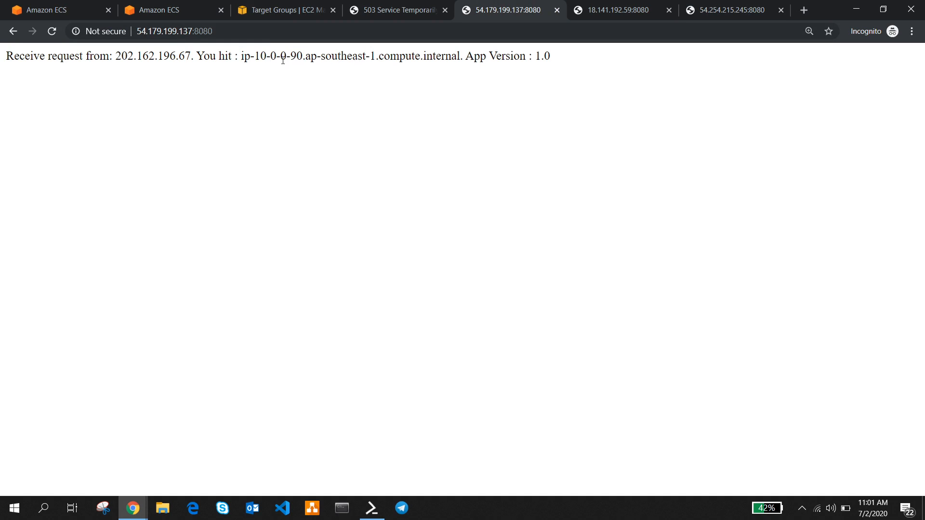
pyautogui.click(619, 10)
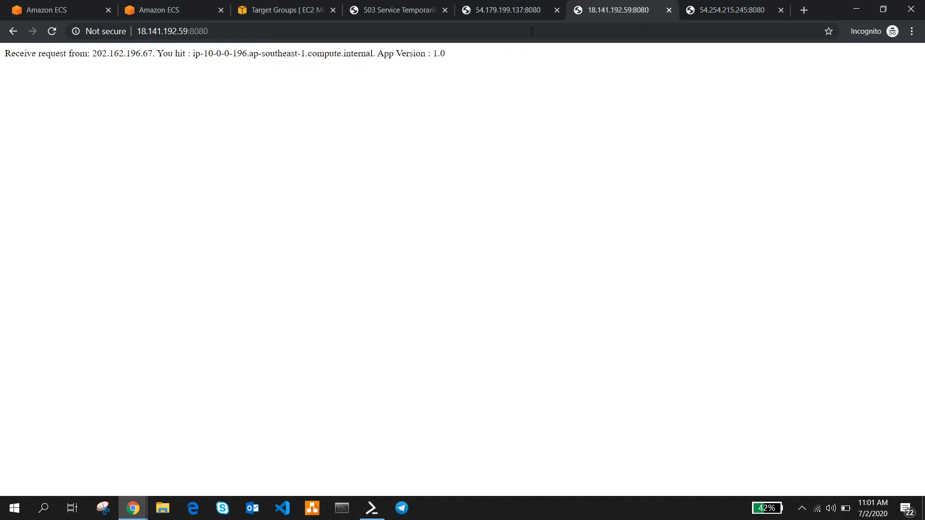
pyautogui.hotkey('ctrl', '+')
pyautogui.hotkey('ctrl', '+')
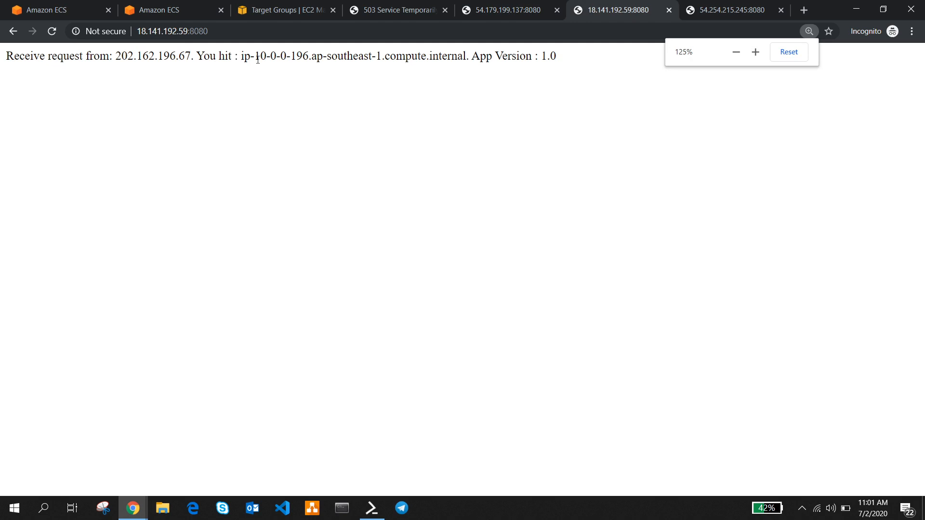
pyautogui.click(711, 15)
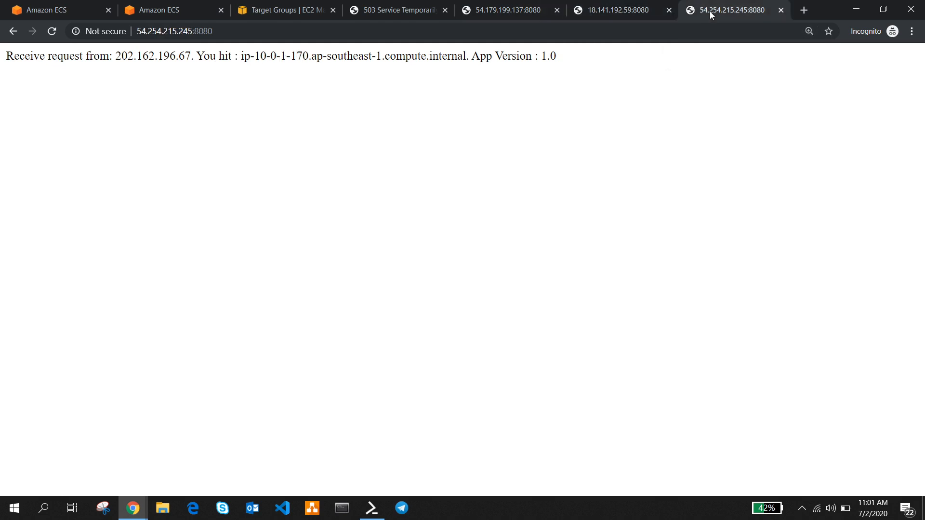
pyautogui.hotkey('ctrl', '+')
pyautogui.hotkey('ctrl', '+')
pyautogui.hotkey('ctrl', '+')
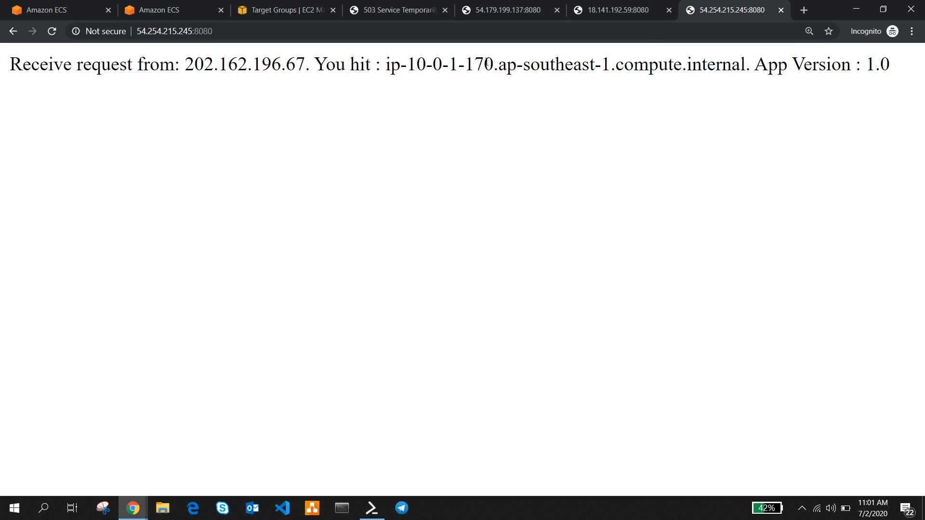
pyautogui.hotkey('ctrl', '-')
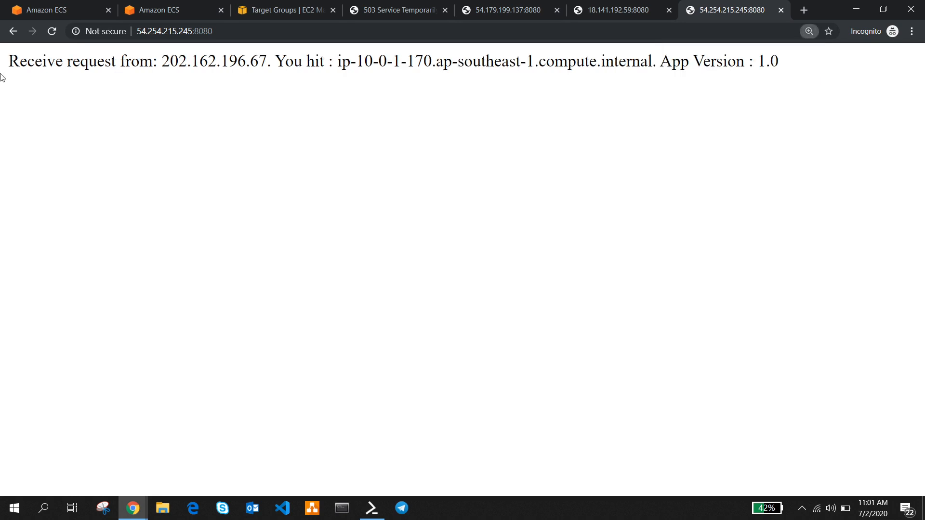
# Reload the load balancer page repeatedly with enlarged text and check which task host answers each request
pyautogui.click(375, 11)
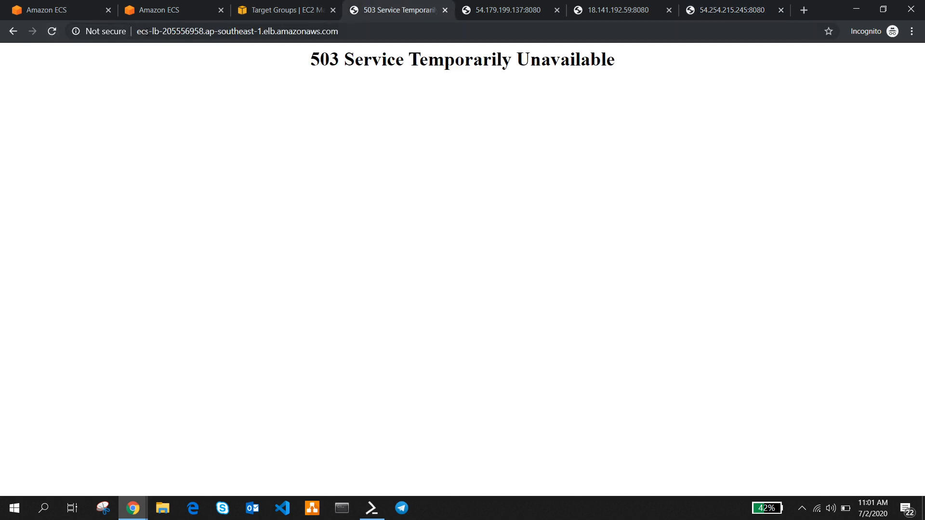
pyautogui.click(53, 32)
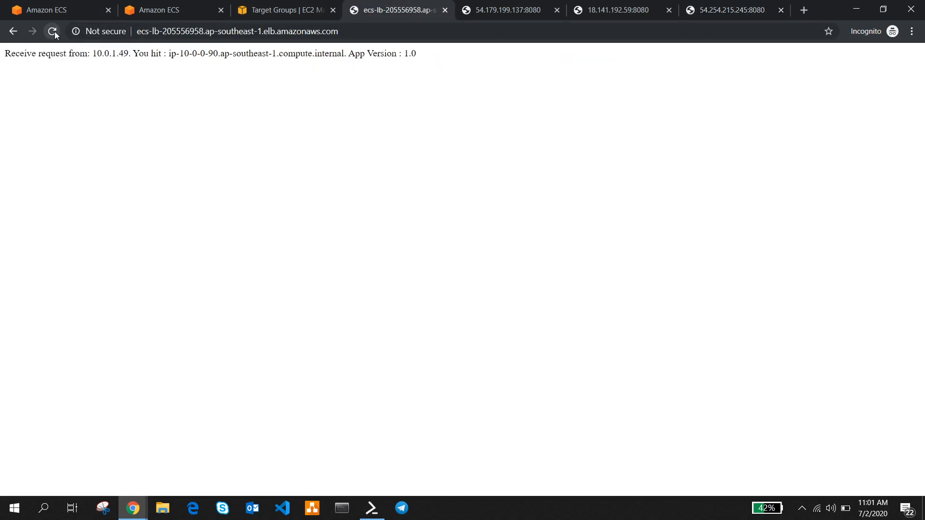
pyautogui.hotkey('ctrl', '+')
pyautogui.hotkey('ctrl', '+')
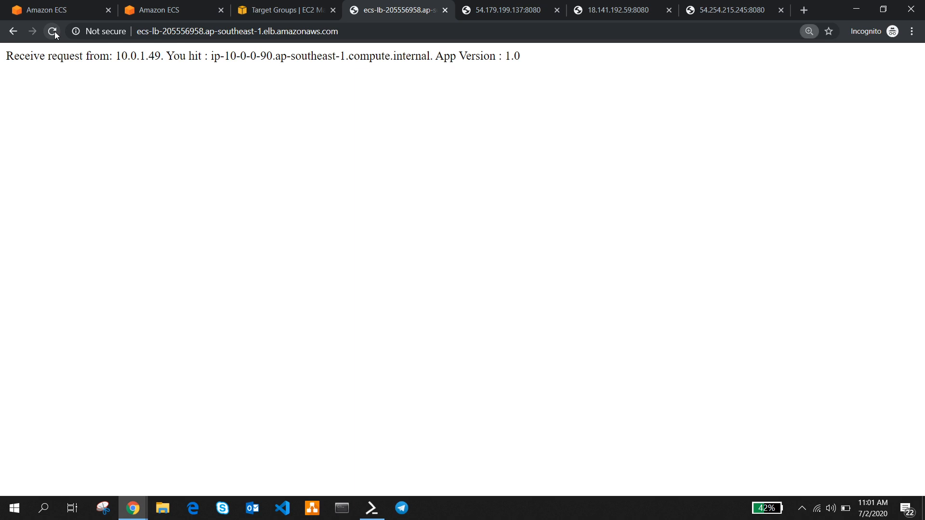
pyautogui.click(54, 32)
pyautogui.click(53, 32)
pyautogui.click(52, 32)
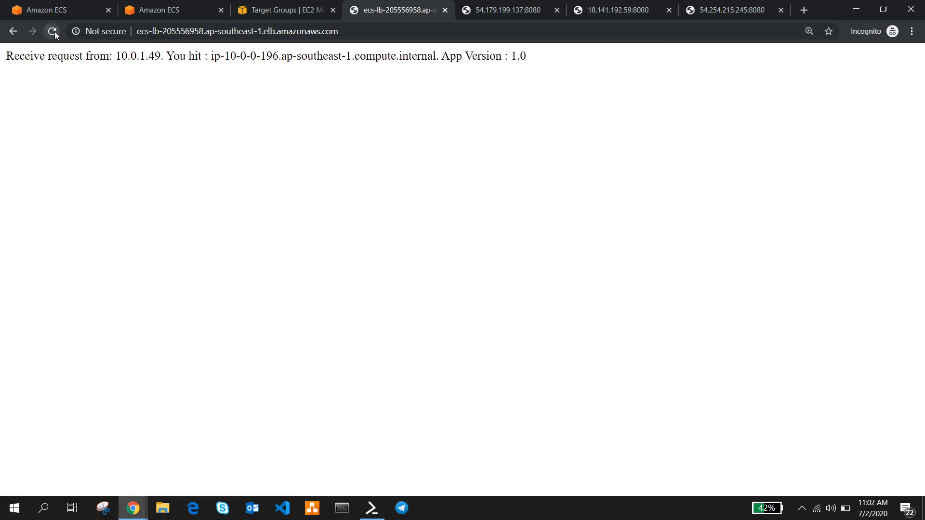
pyautogui.click(54, 32)
# Review the host names on the three direct task pages, and reload the load balancer page several times to compare its responses
pyautogui.click(504, 13)
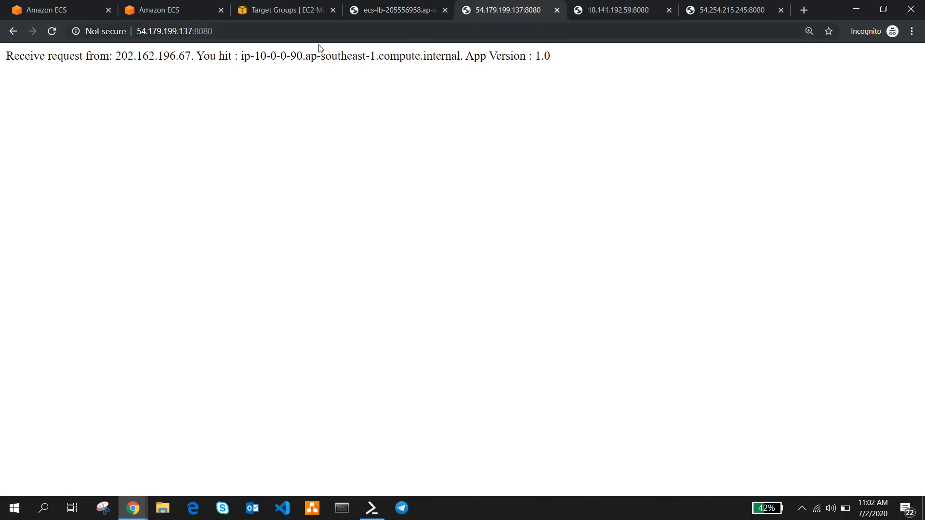
pyautogui.click(625, 10)
pyautogui.click(726, 10)
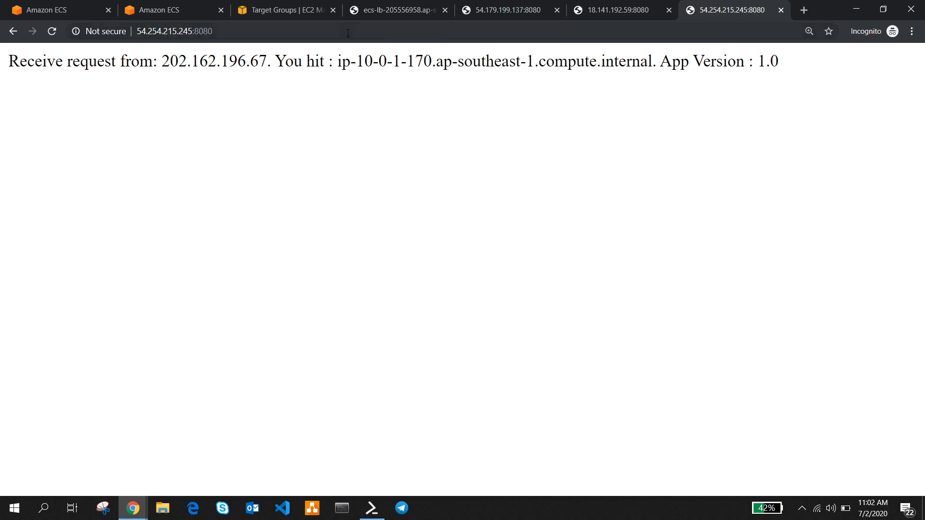
pyautogui.click(384, 8)
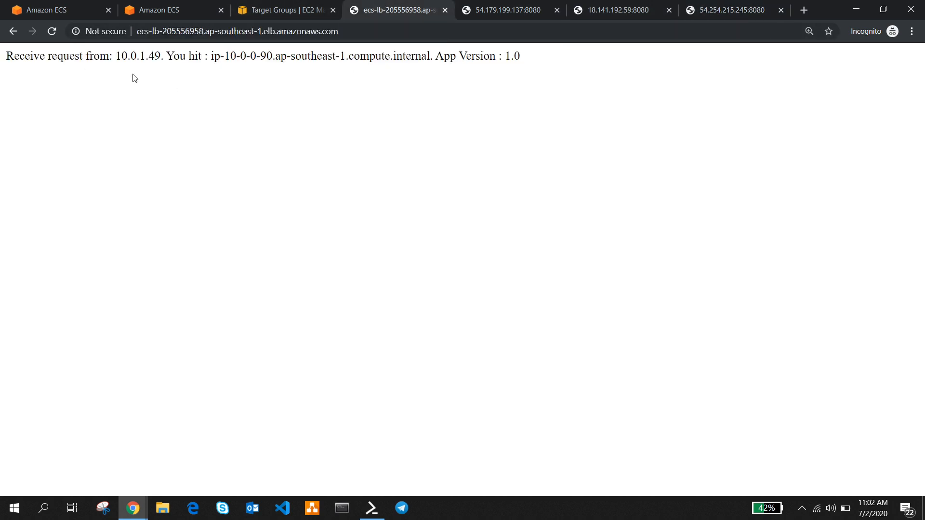
pyautogui.click(53, 36)
pyautogui.click(52, 35)
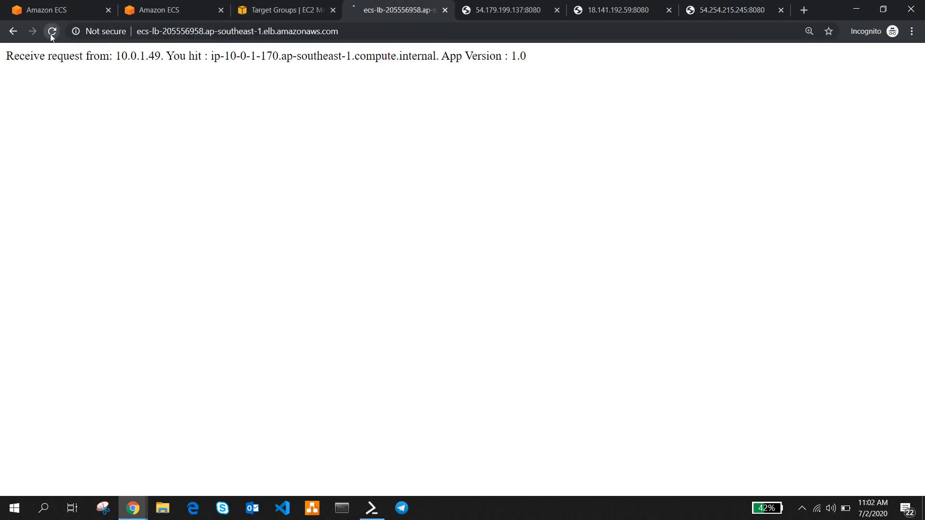
pyautogui.click(52, 35)
pyautogui.click(53, 35)
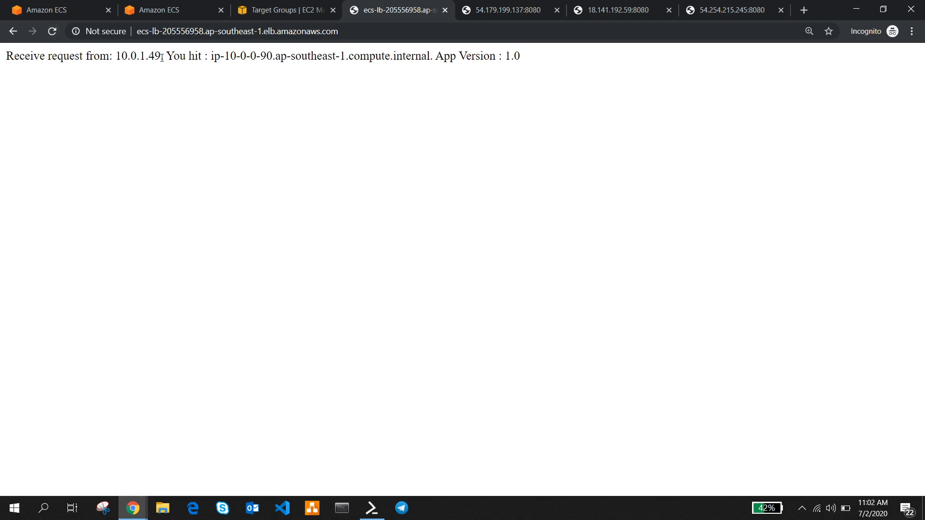
# Compare the highlighted request source address on the load balancer page with the one on the second task's direct page
pyautogui.moveTo(160, 56); pyautogui.dragTo(118, 57)
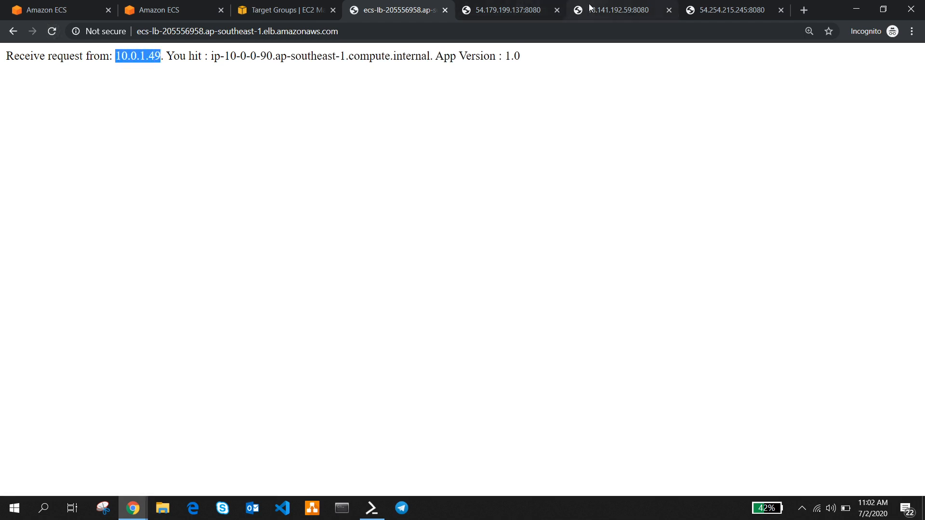
pyautogui.click(612, 10)
pyautogui.moveTo(195, 57); pyautogui.dragTo(114, 56)
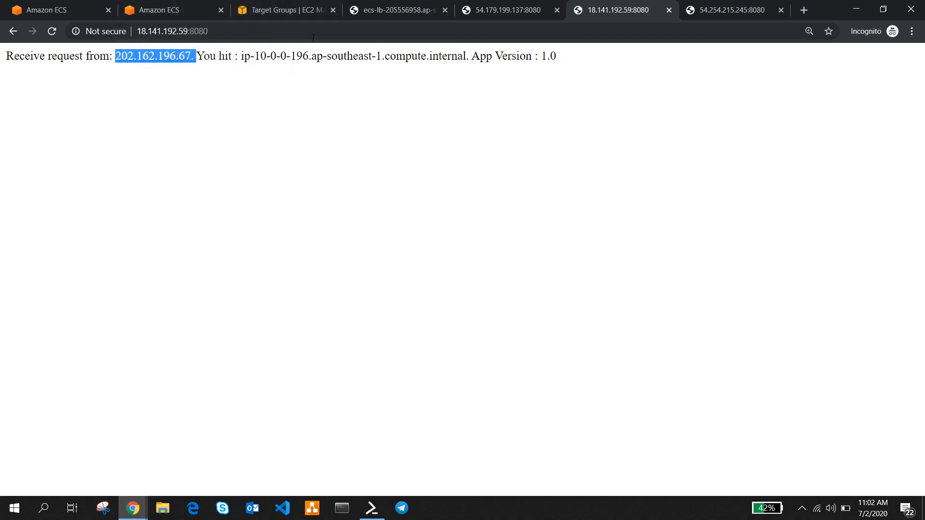
pyautogui.click(386, 10)
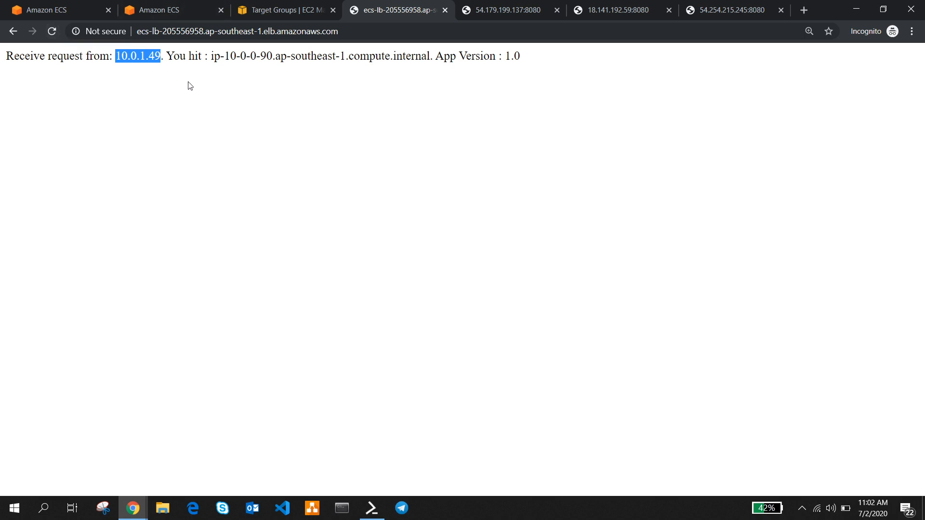
# Check the reloaded task list and the events of SimpleWeb-SVC, and open the first task's details
pyautogui.click(81, 11)
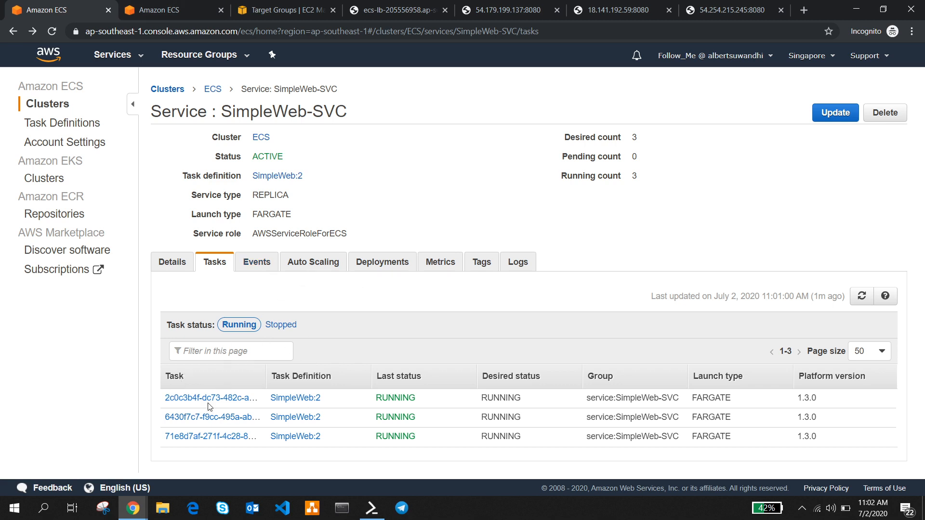
pyautogui.click(53, 35)
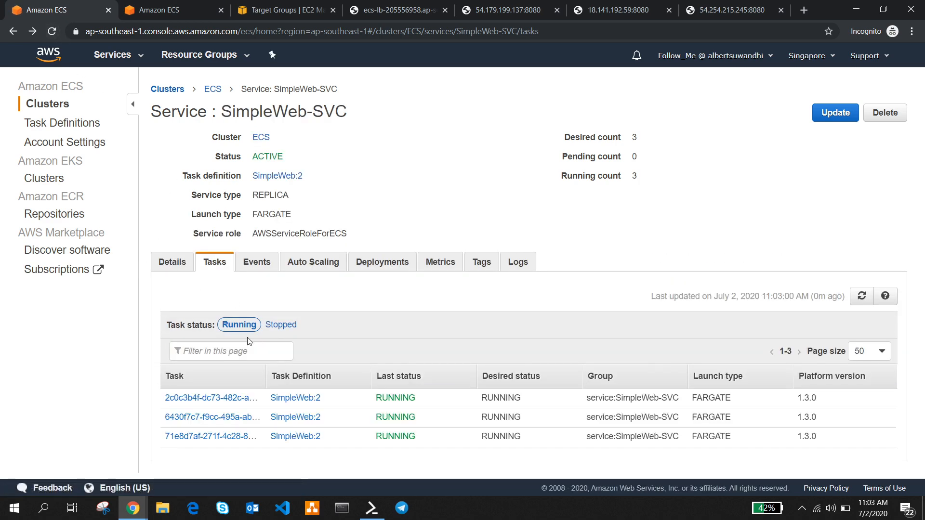
pyautogui.click(243, 263)
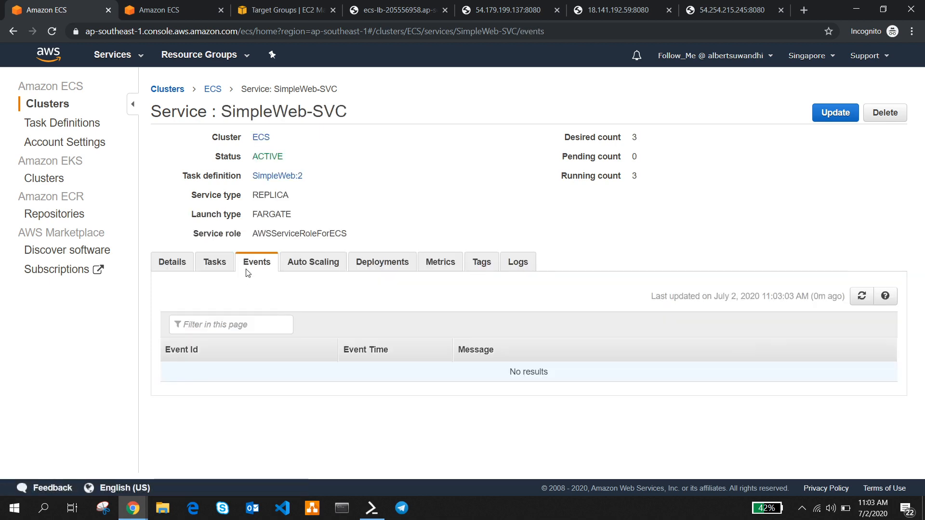
pyautogui.click(217, 261)
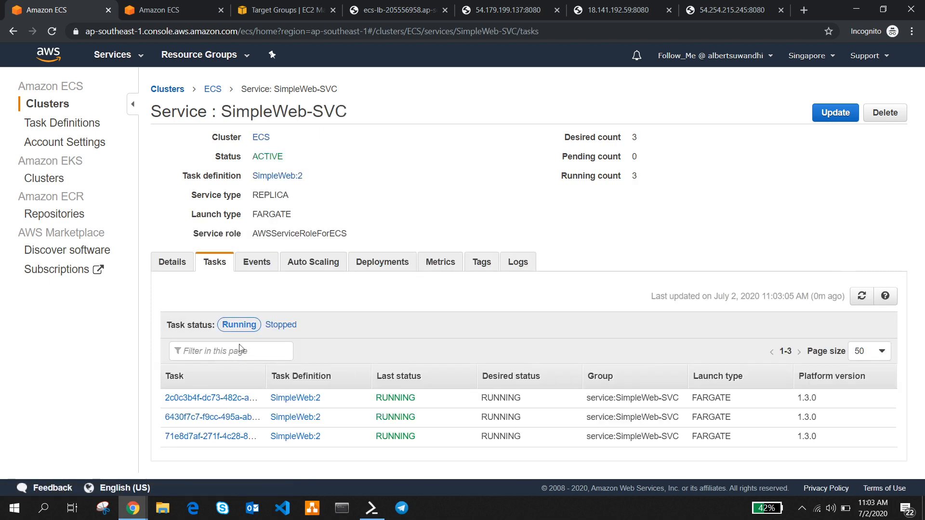
pyautogui.click(215, 397)
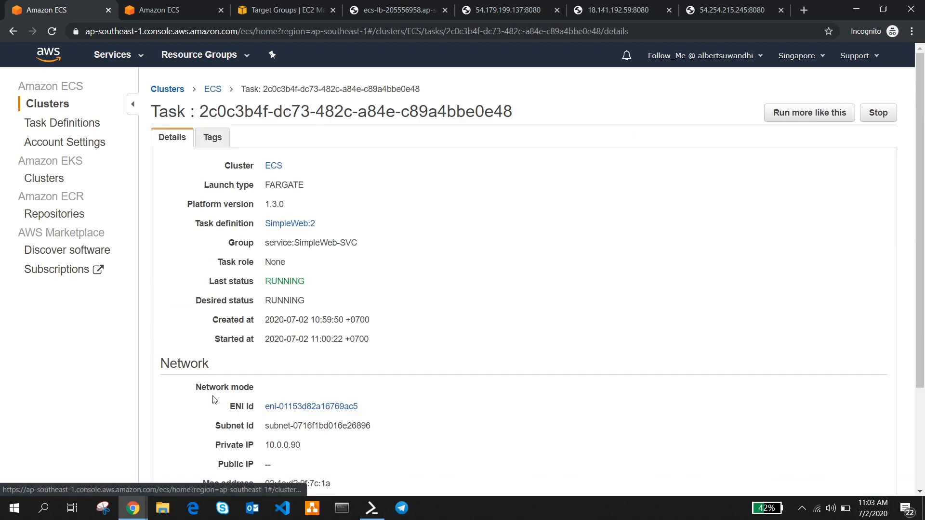
# Review the first task's network details, stop that task, and open the ECS cluster's list of services
pyautogui.scroll(-4, 340, 319)
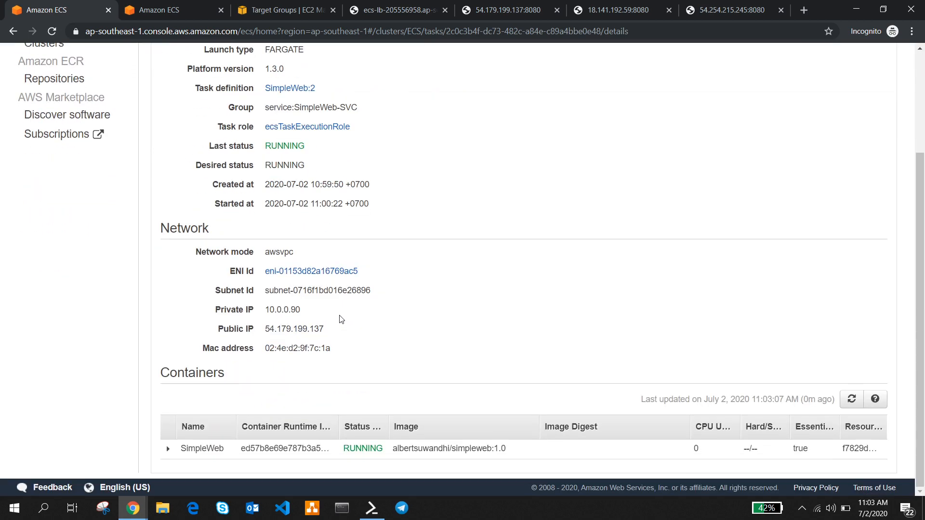
pyautogui.scroll(4, 340, 319)
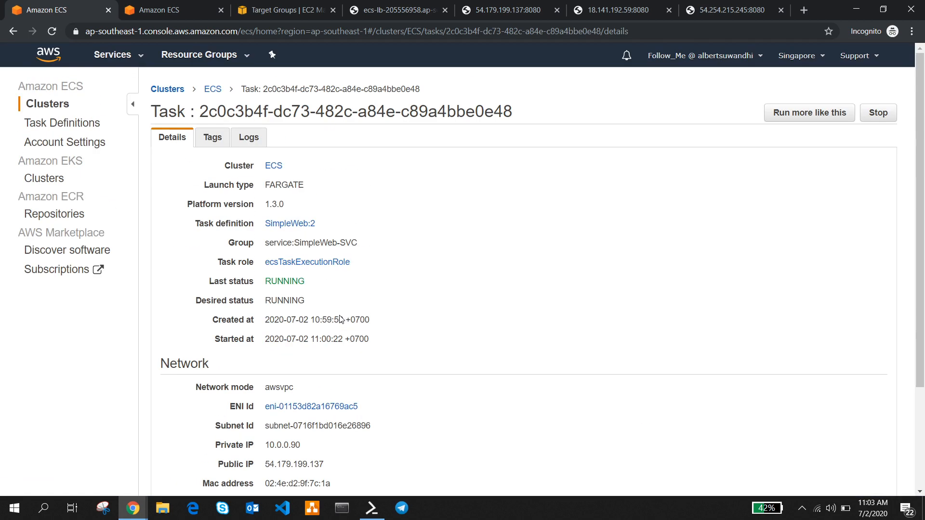
pyautogui.click(878, 113)
pyautogui.click(880, 283)
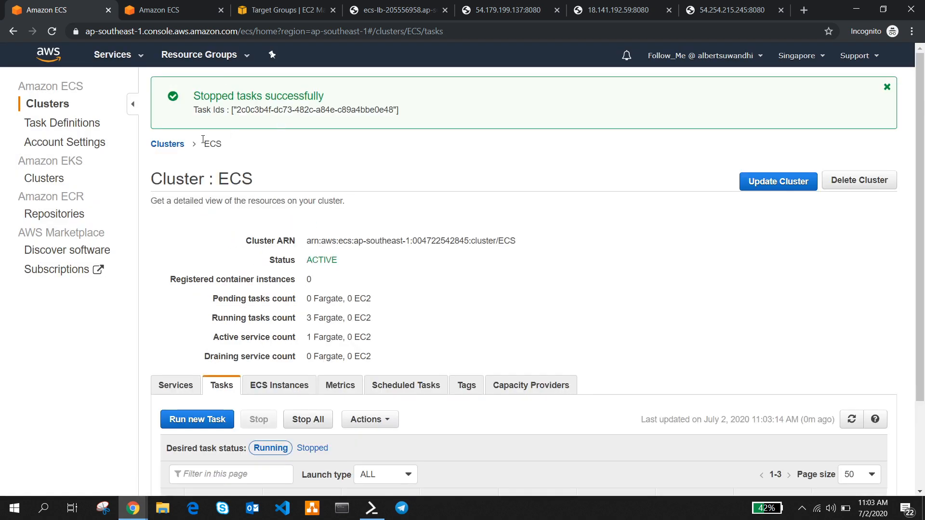
pyautogui.click(171, 144)
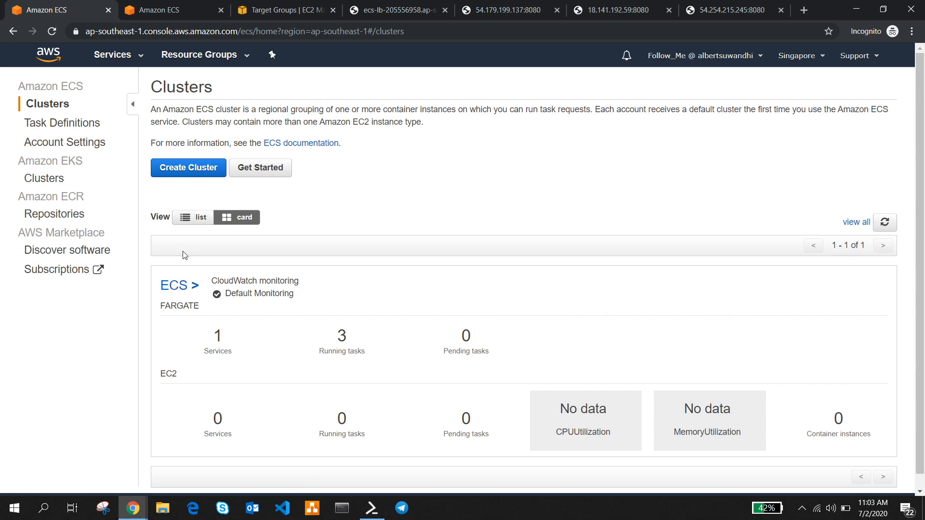
pyautogui.click(185, 287)
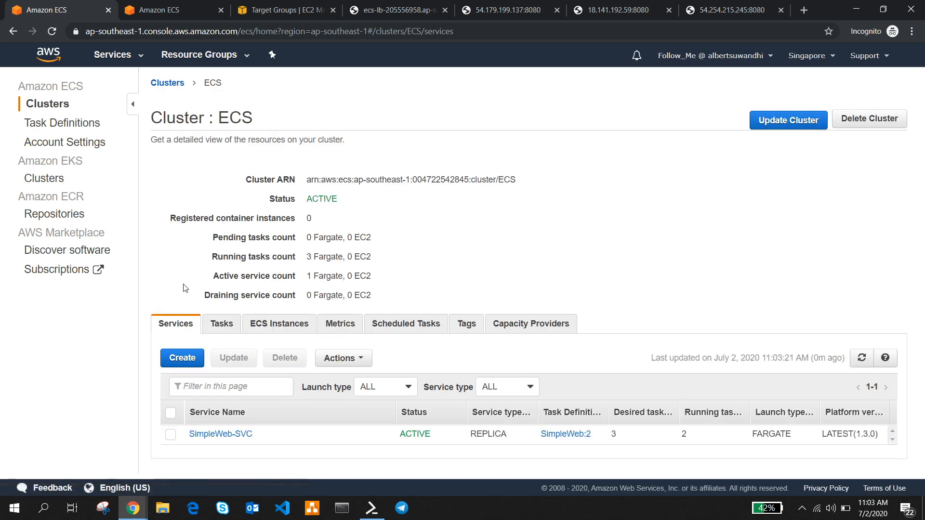
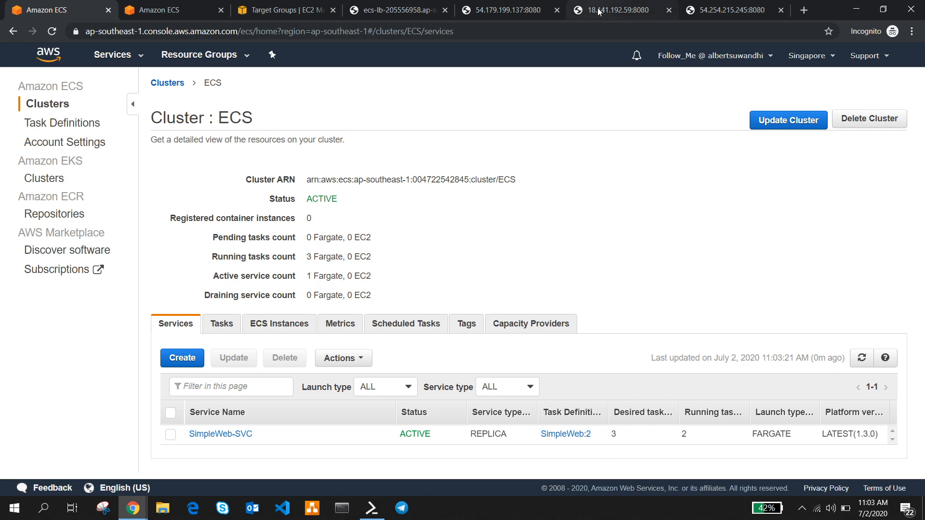
# Compare the host names and request sources on the three direct task pages with the load balancer page
pyautogui.click(506, 10)
pyautogui.click(601, 14)
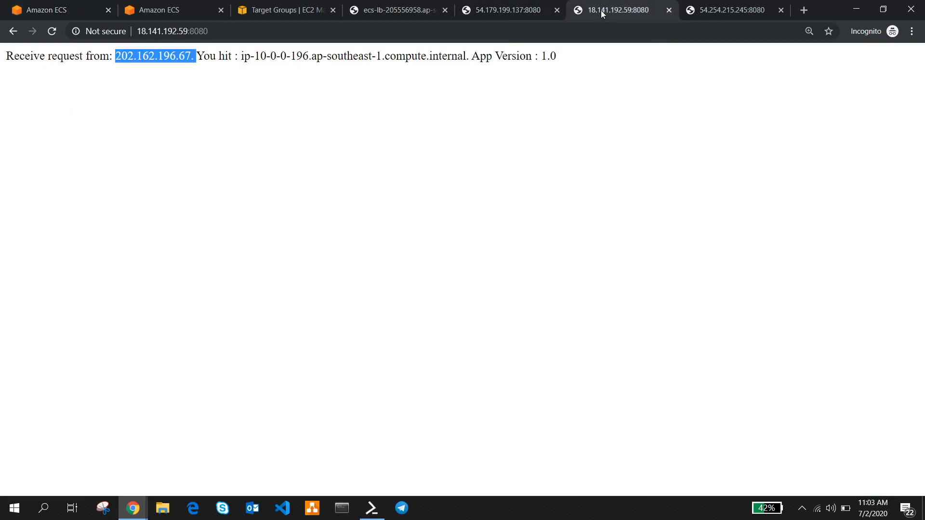
pyautogui.click(509, 8)
pyautogui.click(604, 11)
pyautogui.click(704, 13)
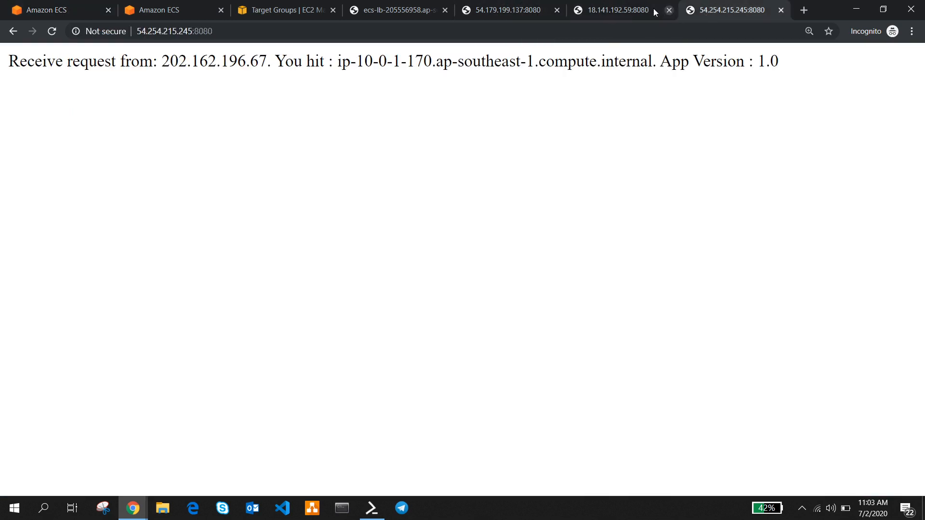
pyautogui.click(632, 10)
pyautogui.click(508, 10)
pyautogui.click(621, 12)
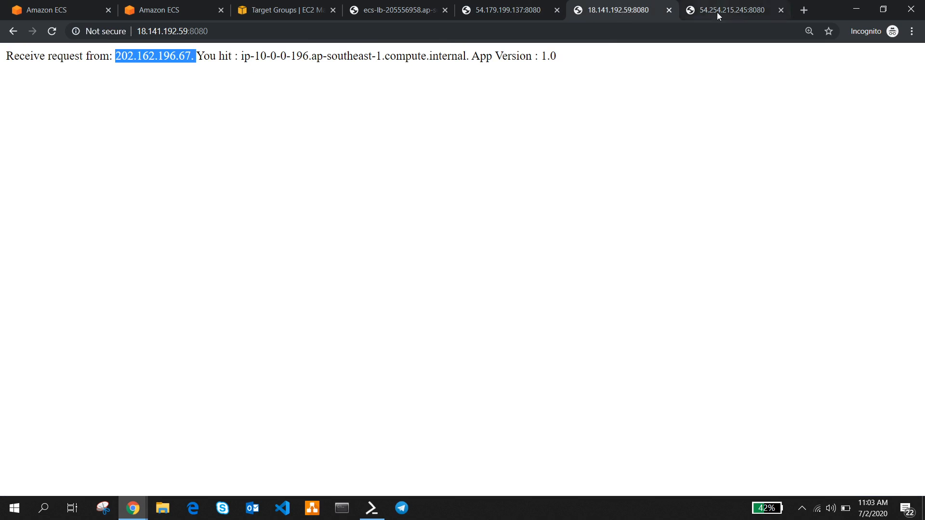
pyautogui.click(718, 13)
pyautogui.click(617, 12)
pyautogui.click(507, 13)
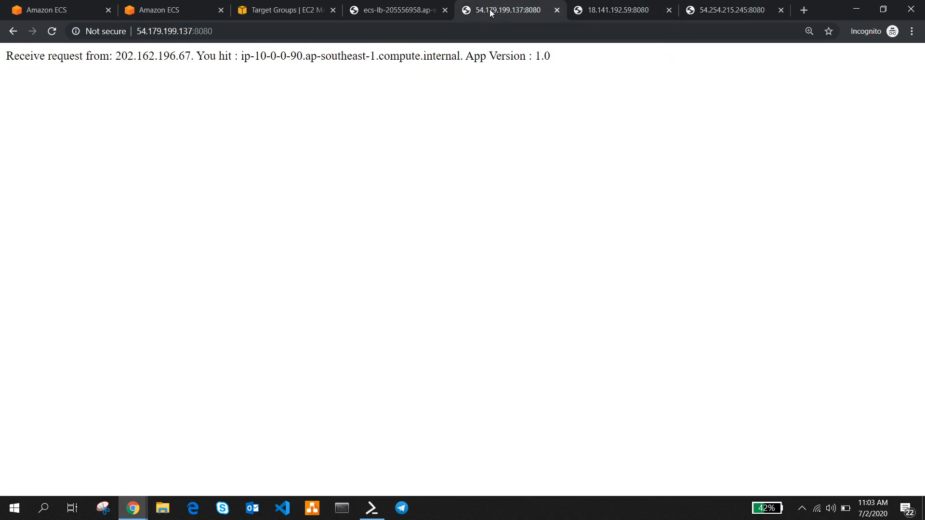
pyautogui.click(391, 8)
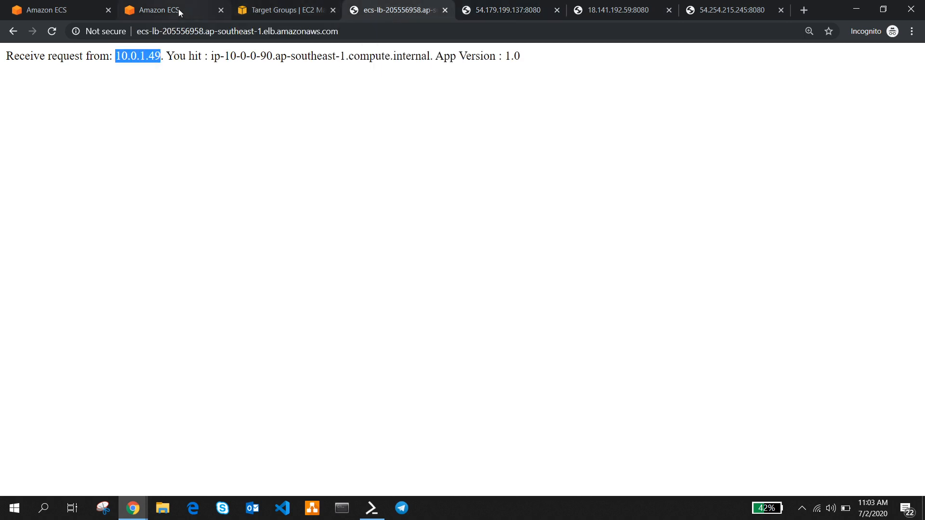
# Open the replacement task that is provisioning in the ECS cluster's task list and examine its network details
pyautogui.click(58, 10)
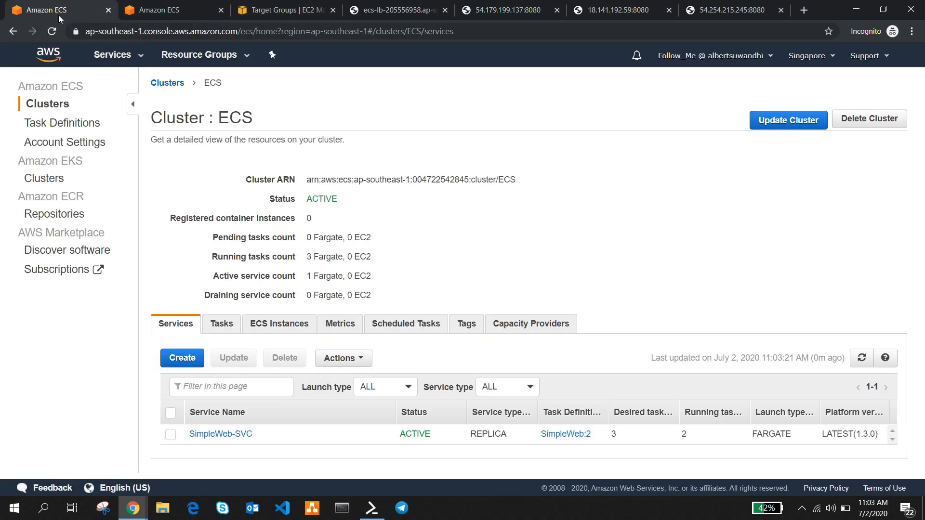
pyautogui.click(231, 323)
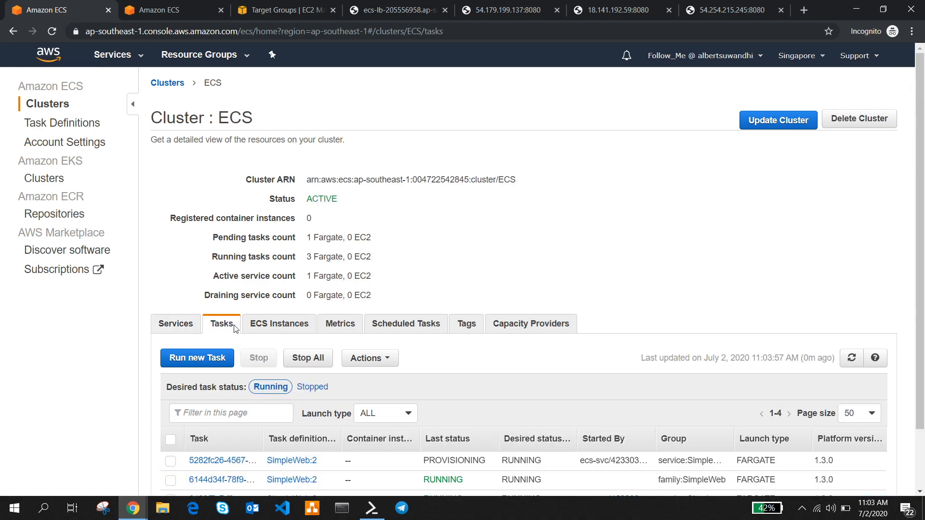
pyautogui.scroll(-2, 234, 388)
pyautogui.click(202, 391)
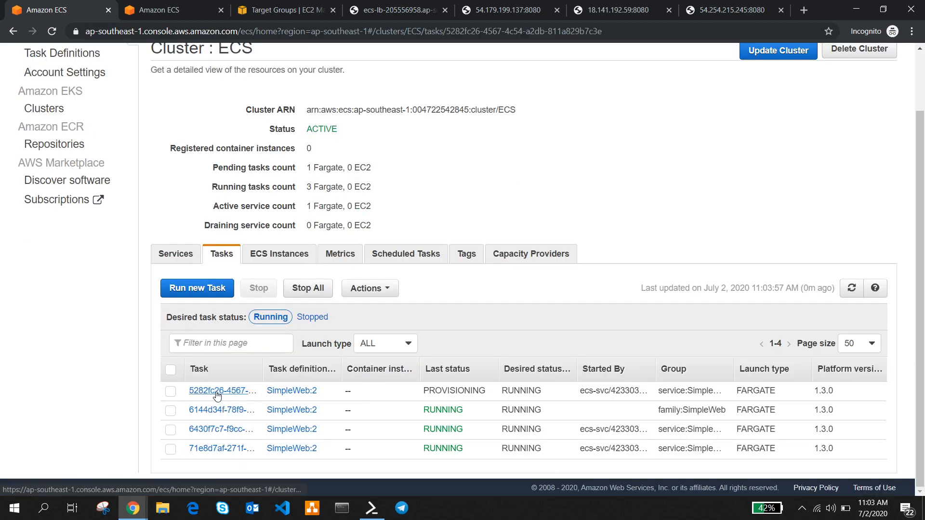
pyautogui.scroll(-3, 218, 395)
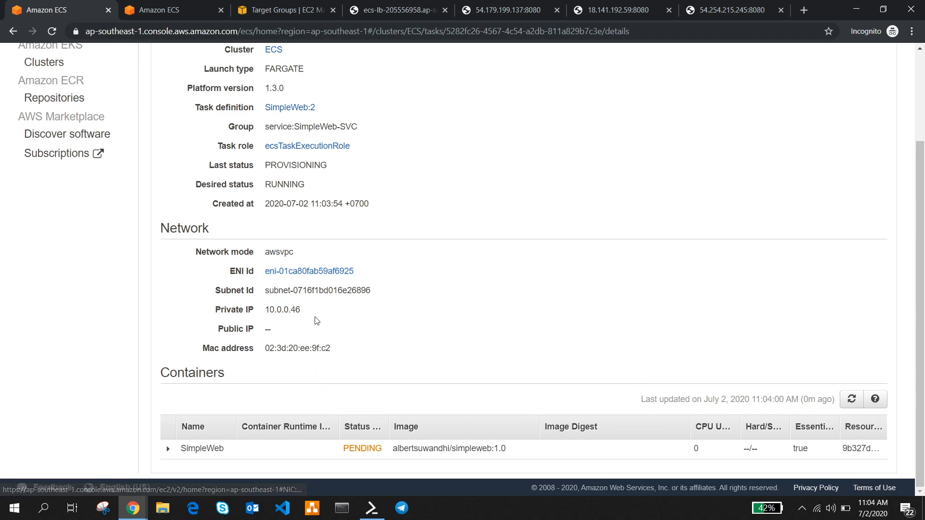
pyautogui.scroll(2, 350, 287)
pyautogui.scroll(-2, 350, 287)
pyautogui.scroll(3, 318, 217)
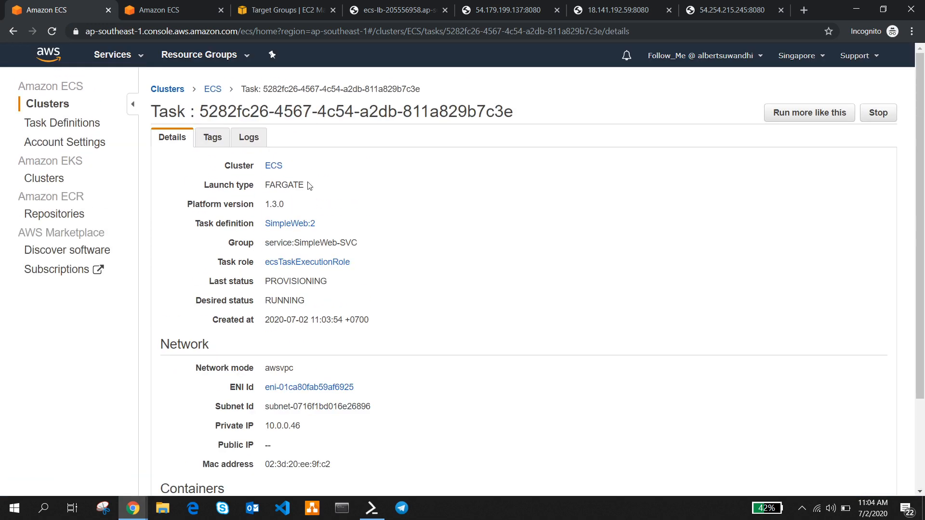
# Check the replacement task's tags and logs, and review its container status in the details
pyautogui.click(219, 143)
pyautogui.click(245, 143)
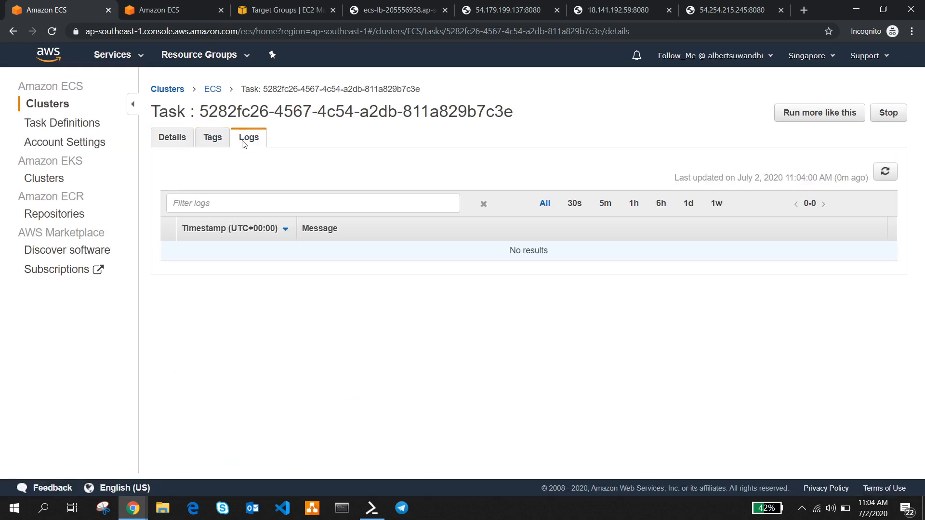
pyautogui.click(171, 139)
pyautogui.scroll(-3, 294, 283)
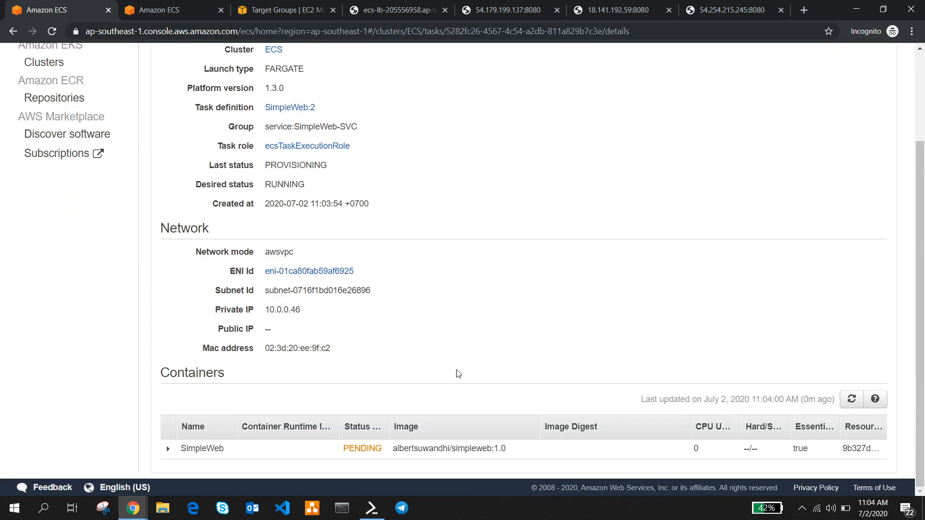
pyautogui.scroll(3, 268, 311)
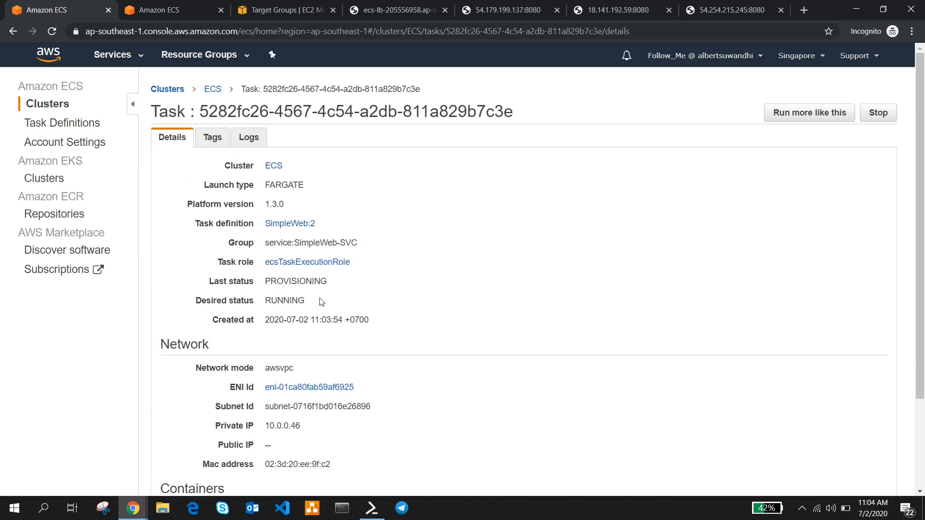
# Open the SimpleWeb-SVC service of the ECS cluster and follow its network access settings to the assigned security group
pyautogui.click(175, 89)
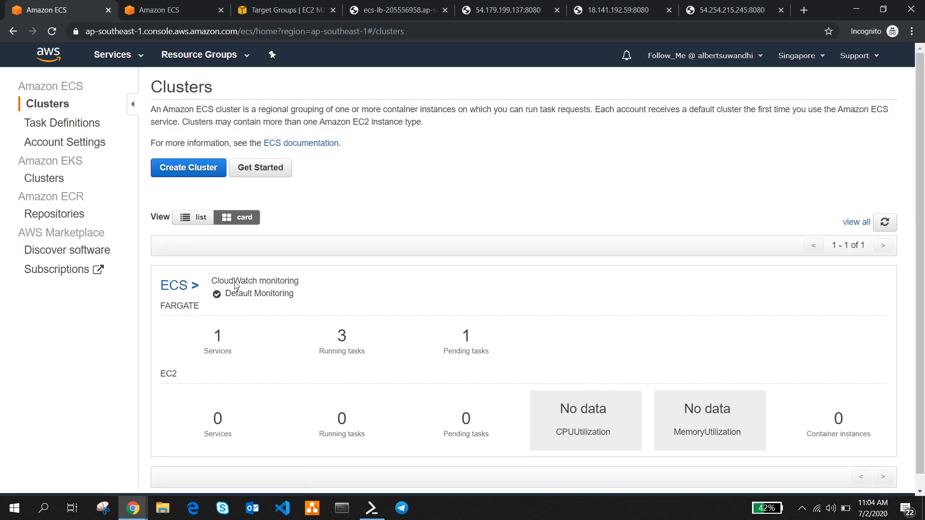
pyautogui.click(188, 289)
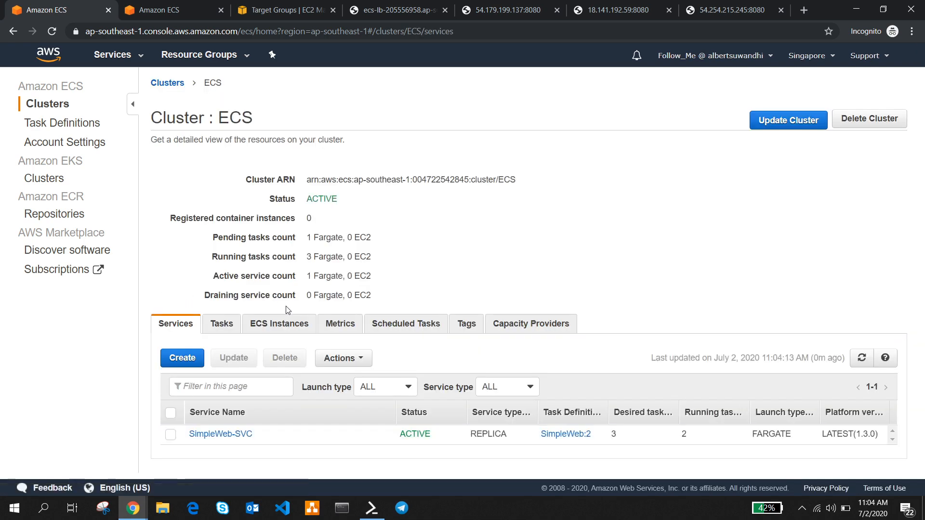
pyautogui.click(233, 436)
pyautogui.scroll(-1, 347, 384)
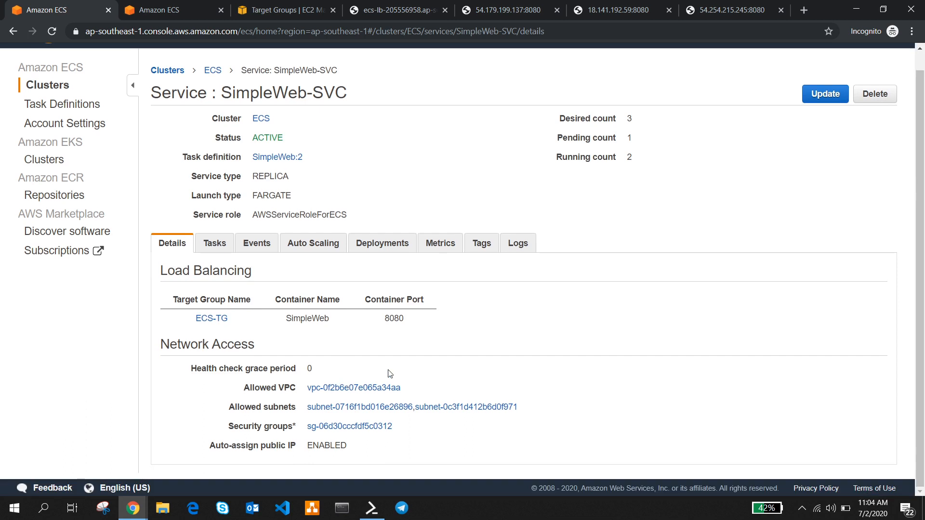
pyautogui.click(372, 428)
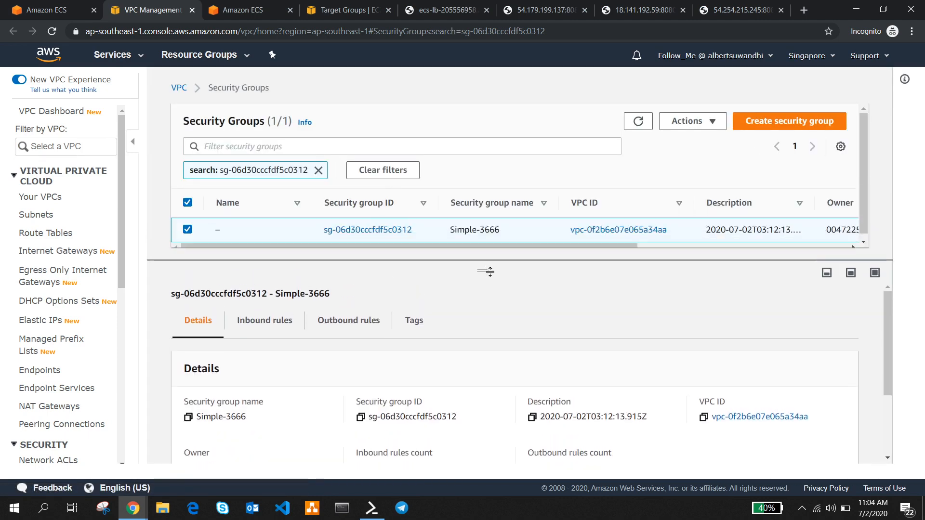
# Review the details of security group Simple-3666 and open its inbound rules for editing
pyautogui.moveTo(479, 243); pyautogui.dragTo(556, 350)
pyautogui.scroll(-3, 486, 419)
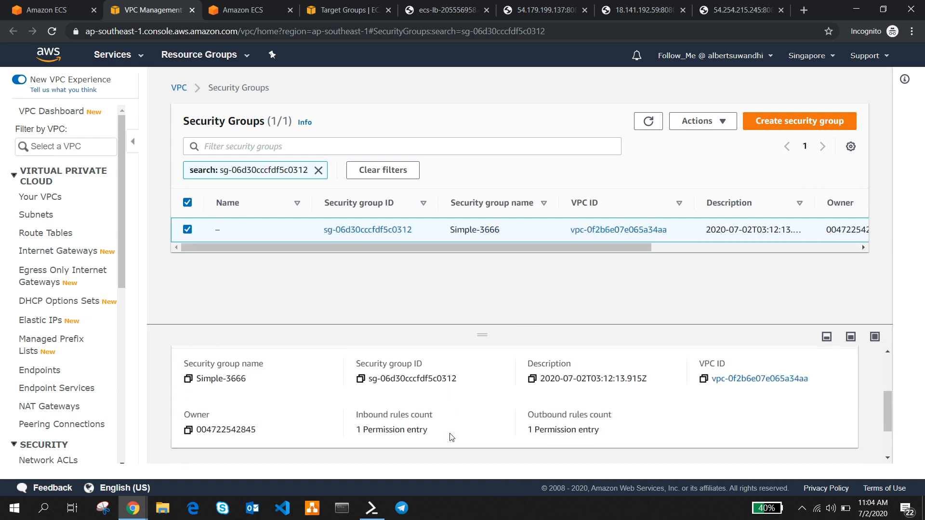
pyautogui.scroll(3, 727, 361)
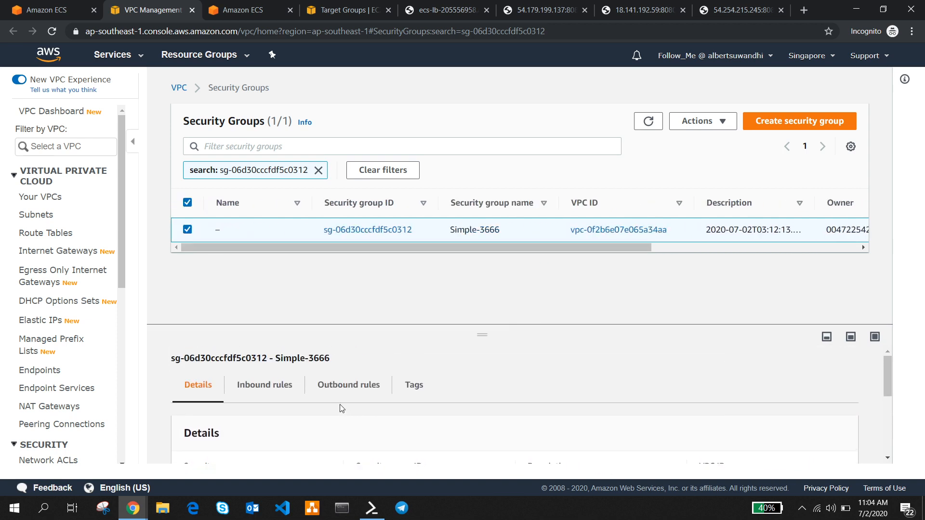
pyautogui.click(264, 385)
pyautogui.click(792, 440)
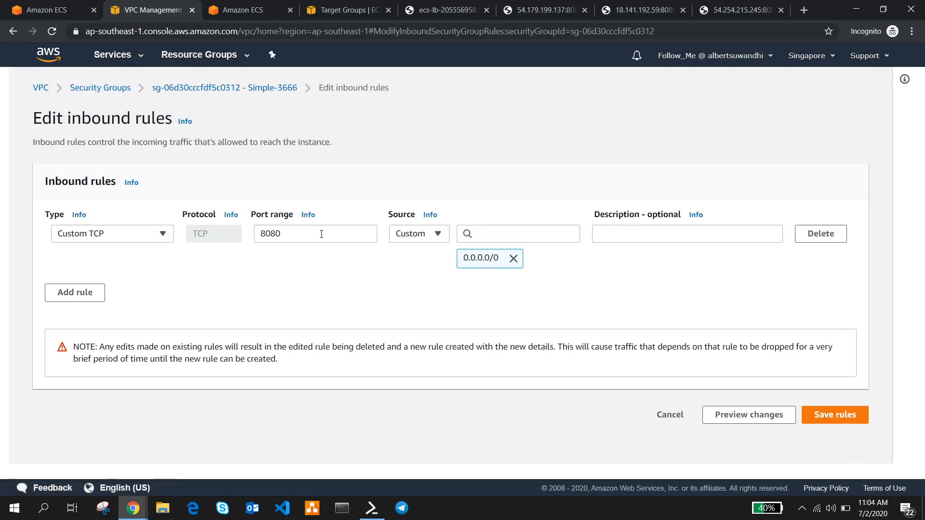
# Add security group ALB-SecGroup as source of the port 8080 rule and remove the 0.0.0.0/0 source
pyautogui.click(471, 233)
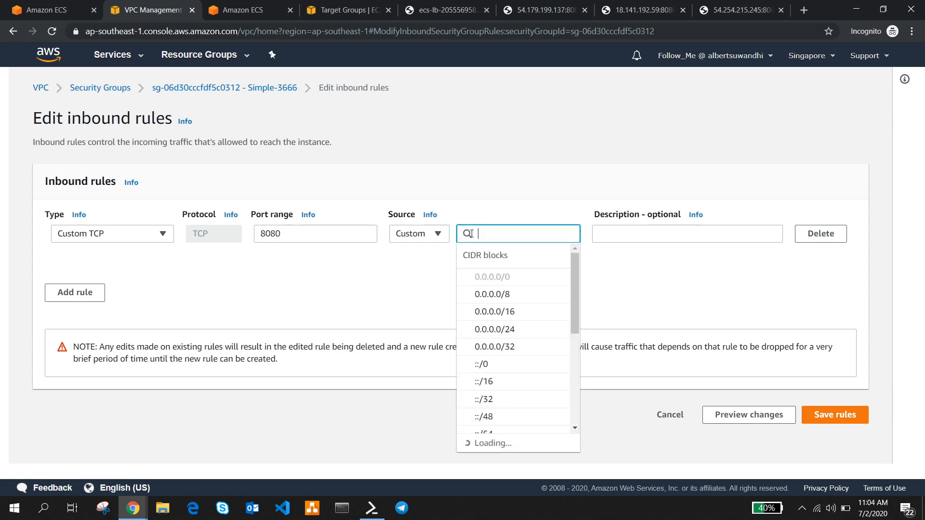
pyautogui.scroll(-5, 546, 355)
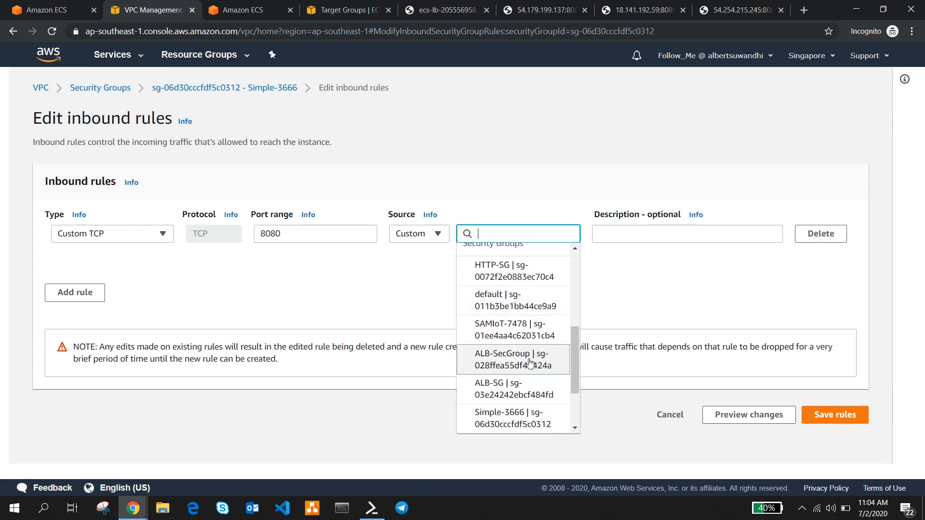
pyautogui.click(530, 360)
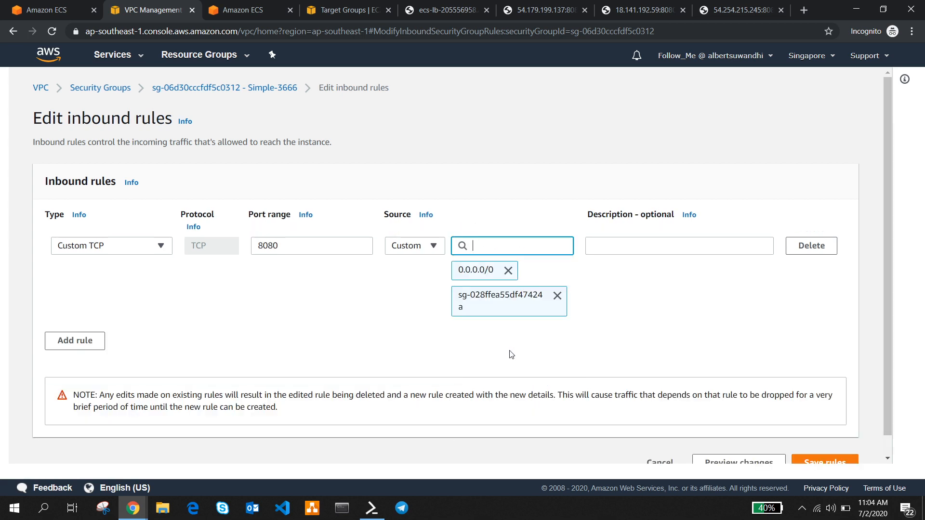
pyautogui.click(508, 270)
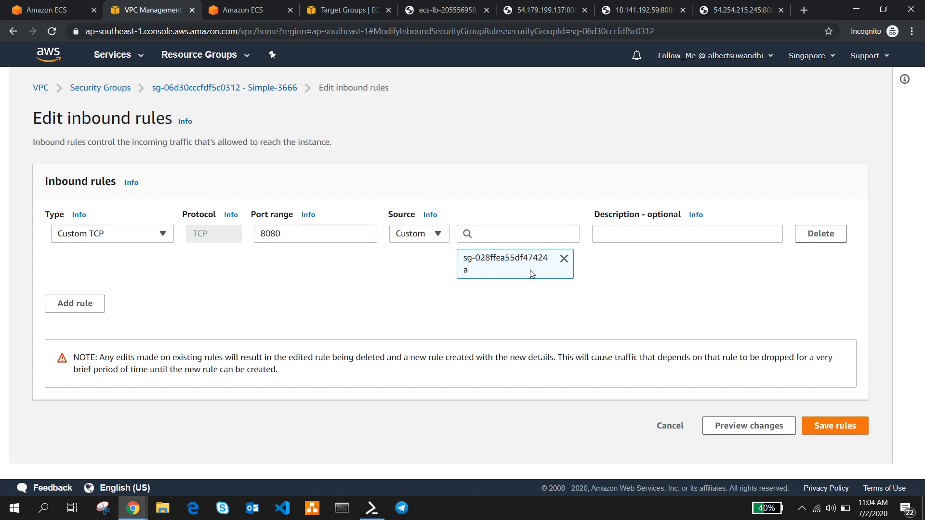
# Clear and reselect ALB-SecGroup as the port 8080 rule's source, save the inbound rules, and return to the SimpleWeb-SVC details
pyautogui.click(563, 258)
pyautogui.click(505, 236)
pyautogui.scroll(-5, 530, 378)
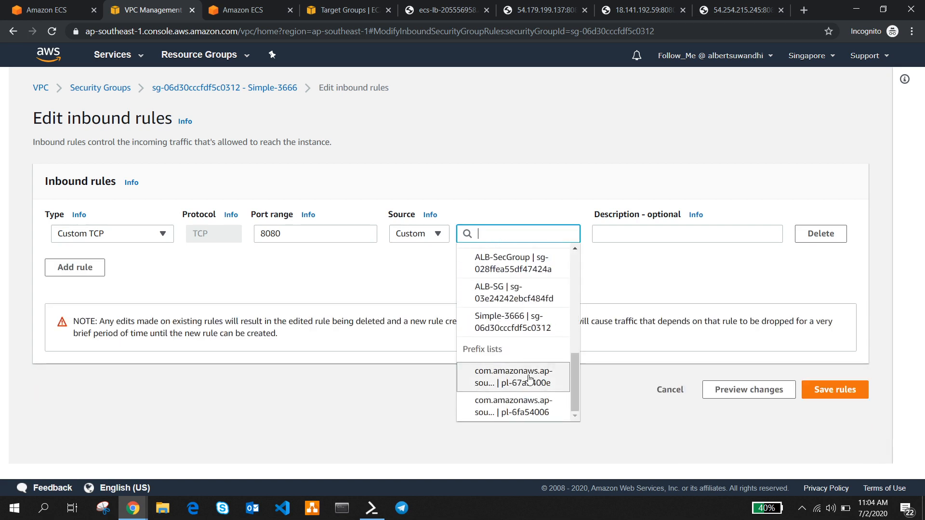
pyautogui.scroll(3, 520, 372)
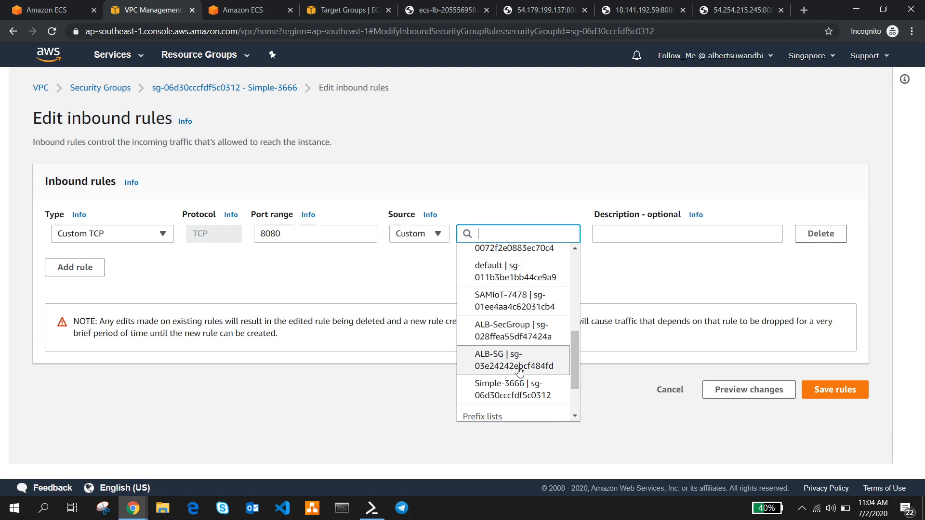
pyautogui.click(522, 338)
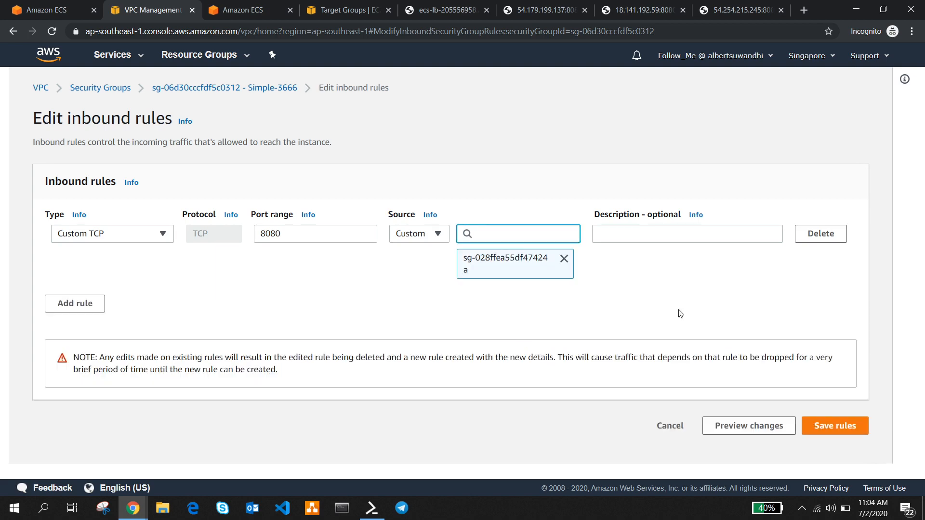
pyautogui.click(825, 426)
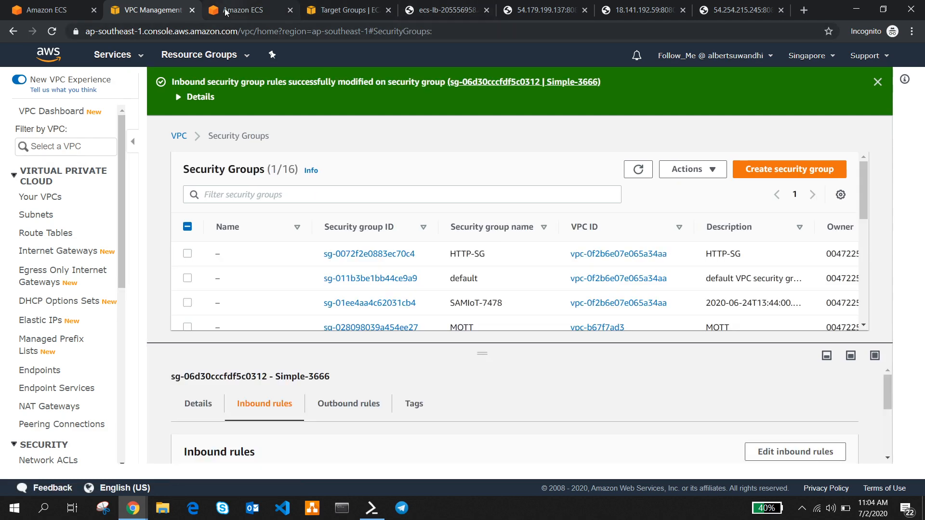
pyautogui.click(53, 11)
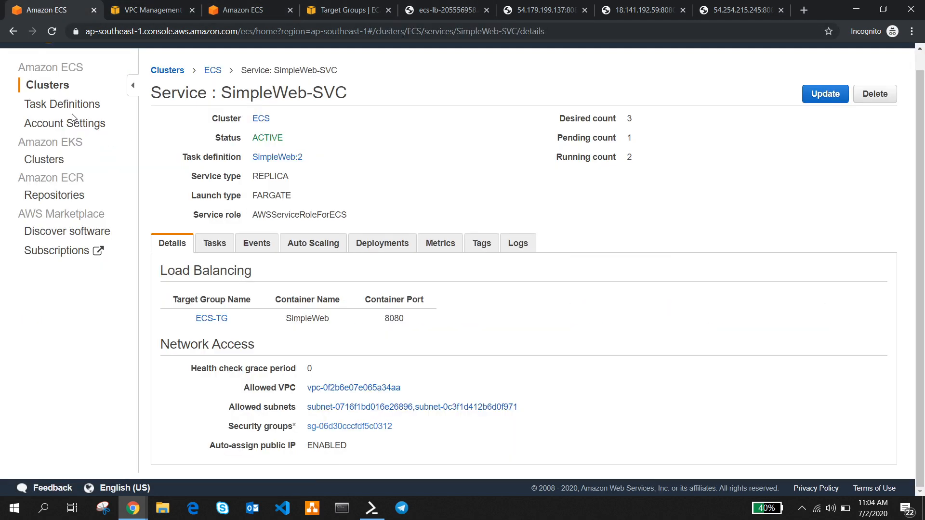
# List the running tasks of the ECS cluster and widen the Group column to show the full service names
pyautogui.click(212, 70)
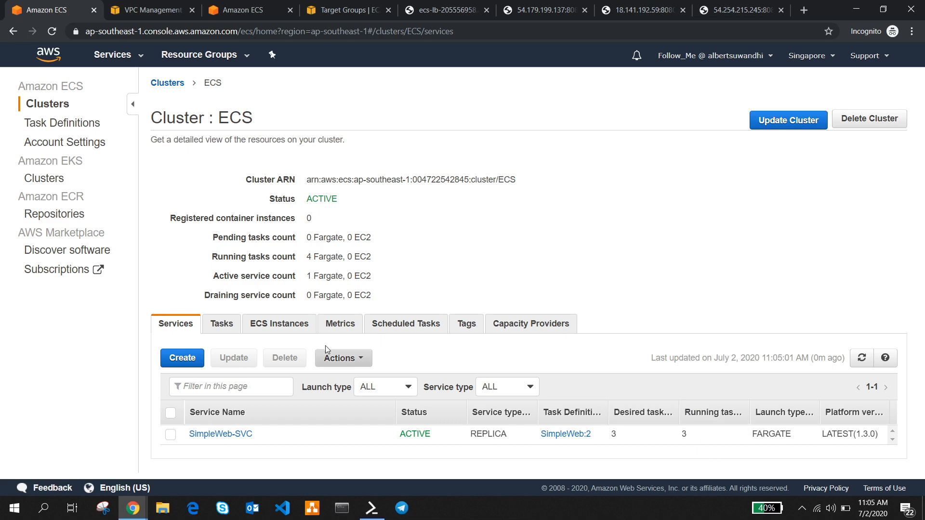
pyautogui.click(223, 325)
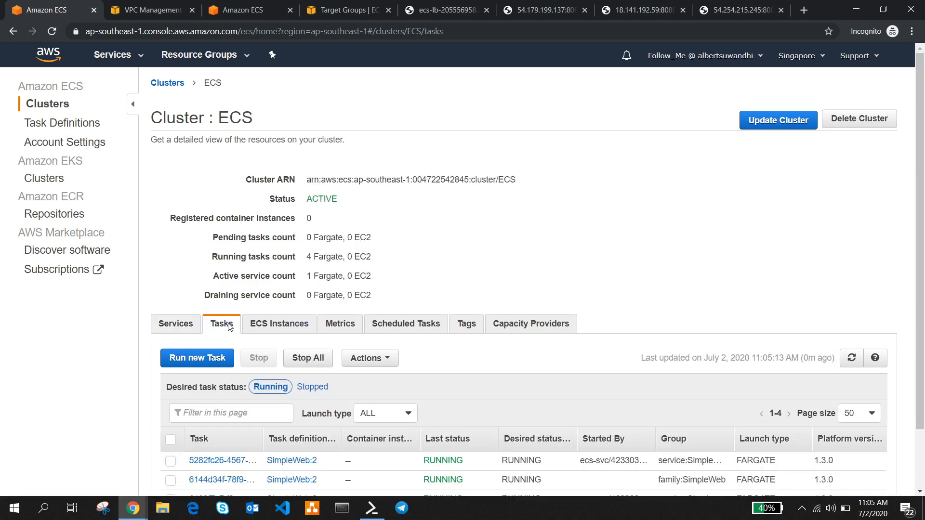
pyautogui.scroll(-2, 285, 372)
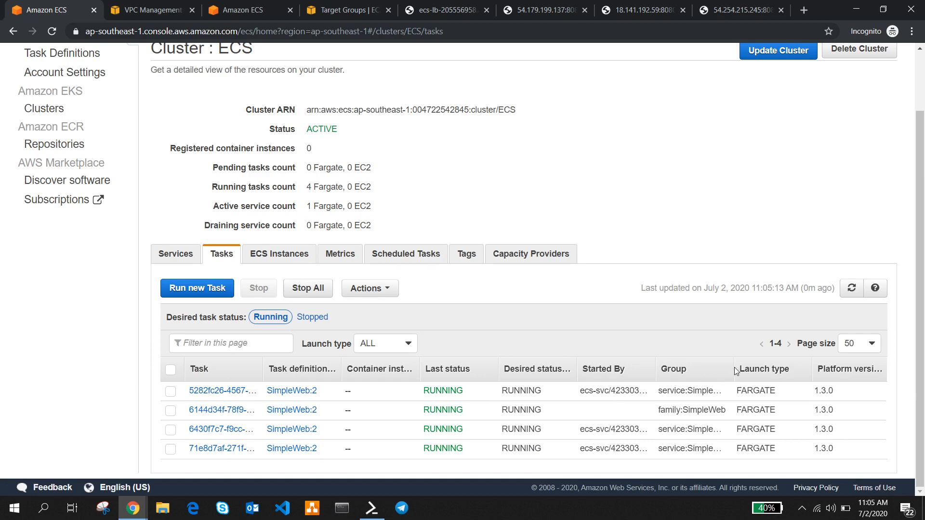
pyautogui.moveTo(732, 370); pyautogui.dragTo(781, 370)
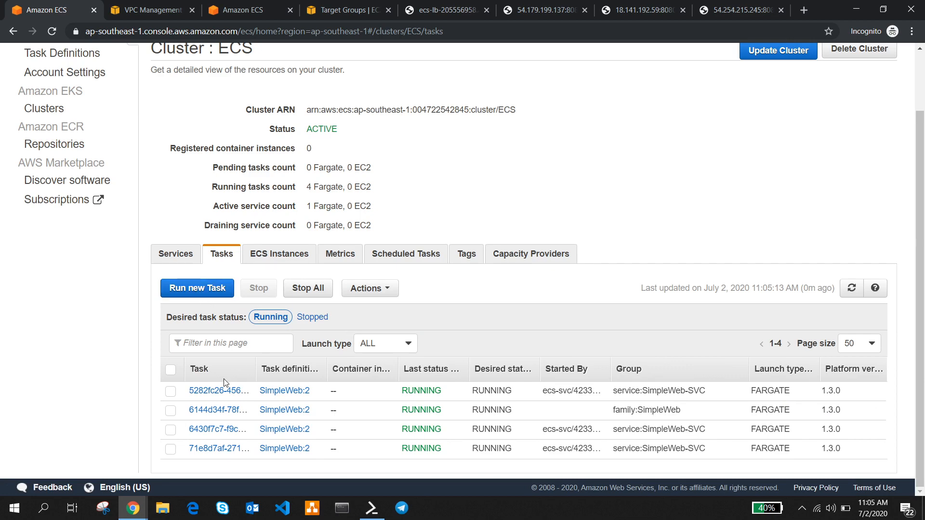
# Open the first SimpleWeb-SVC task in the list and request its public IP in a new browser tab at 54.254.0.32:8080
pyautogui.click(221, 394)
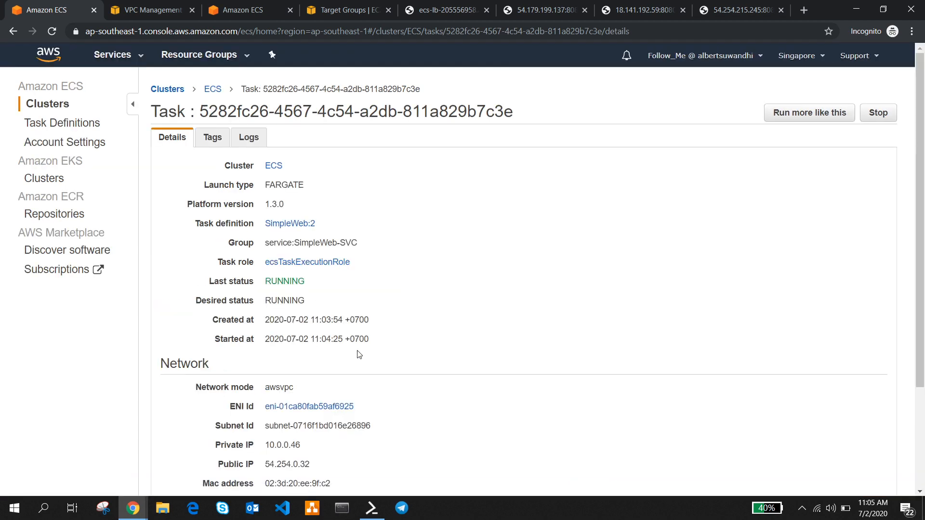
pyautogui.scroll(-3, 338, 361)
pyautogui.moveTo(312, 354); pyautogui.dragTo(267, 355)
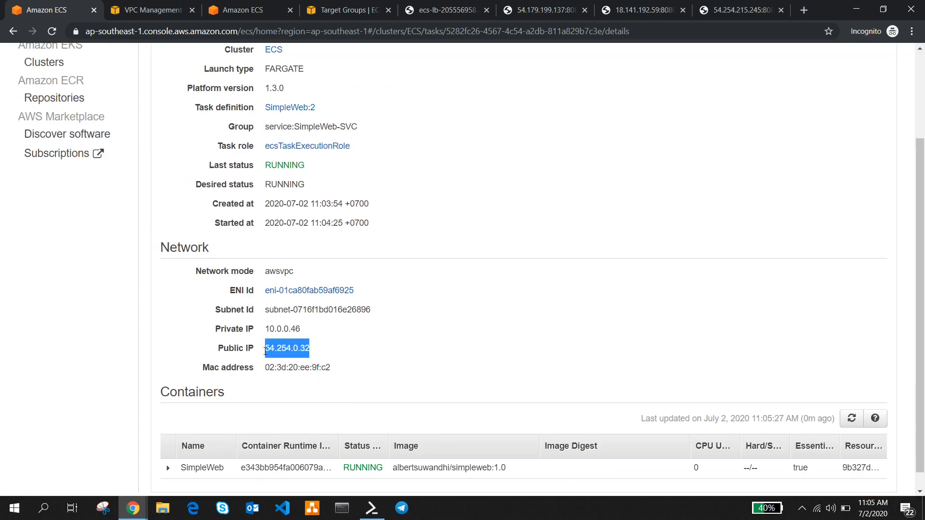
pyautogui.hotkey('ctrl', 'c')
pyautogui.click(804, 10)
pyautogui.hotkey('ctrl', 'v')
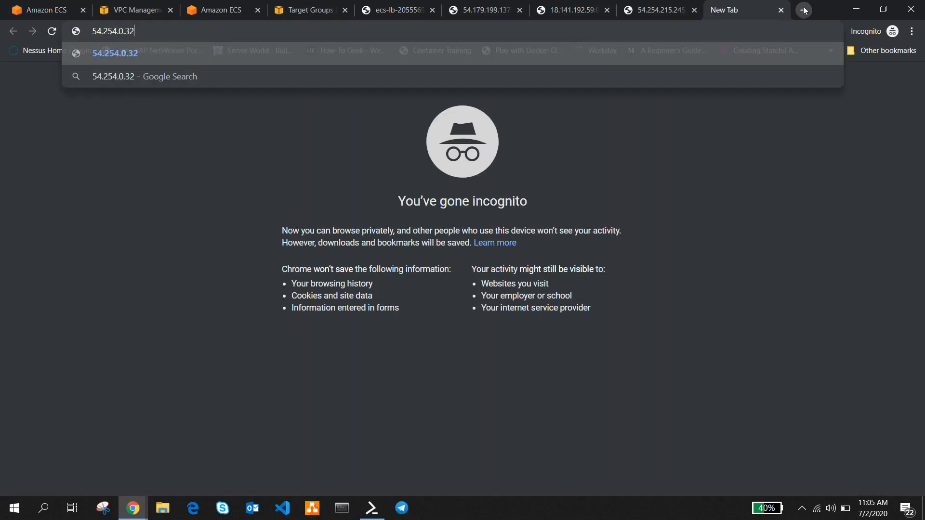
pyautogui.write(':8080')
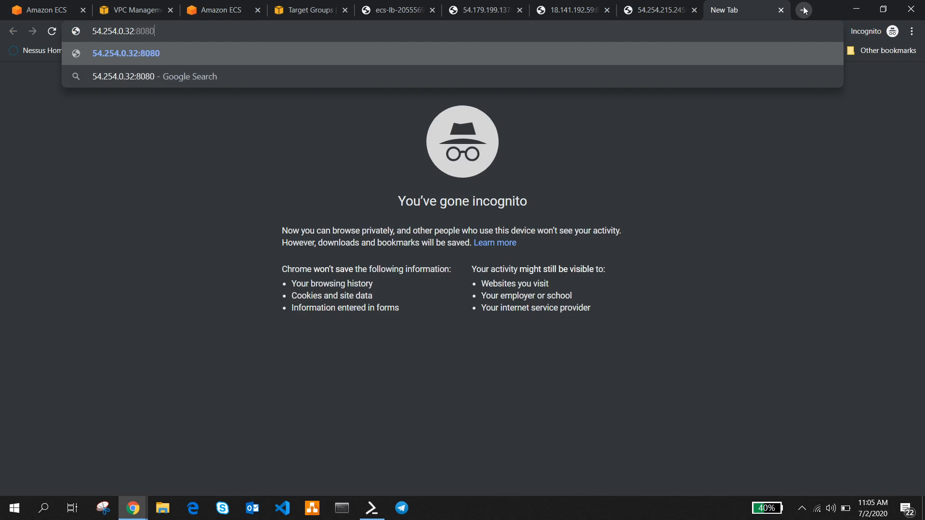
pyautogui.press('Return')
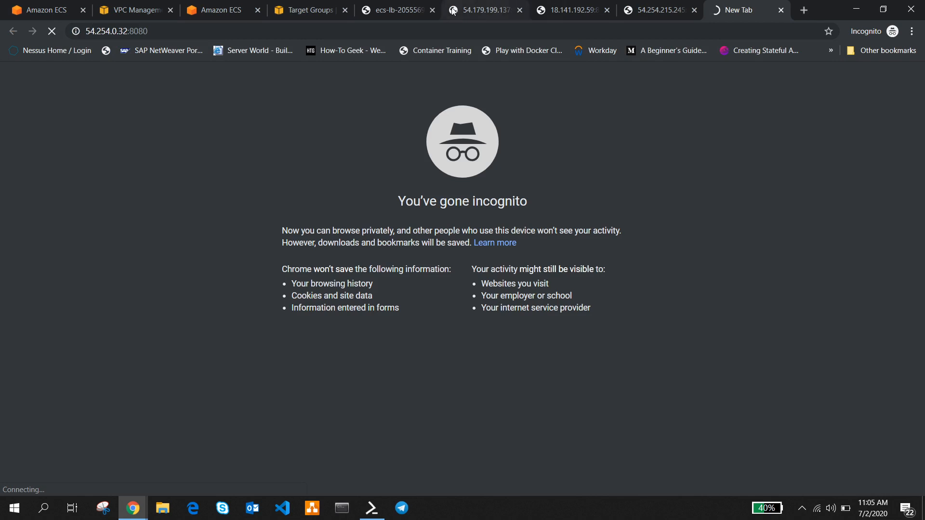
# Switch to the ECS-LB load balancer page and reload it repeatedly to check which tasks answer
pyautogui.click(392, 10)
pyautogui.click(52, 32)
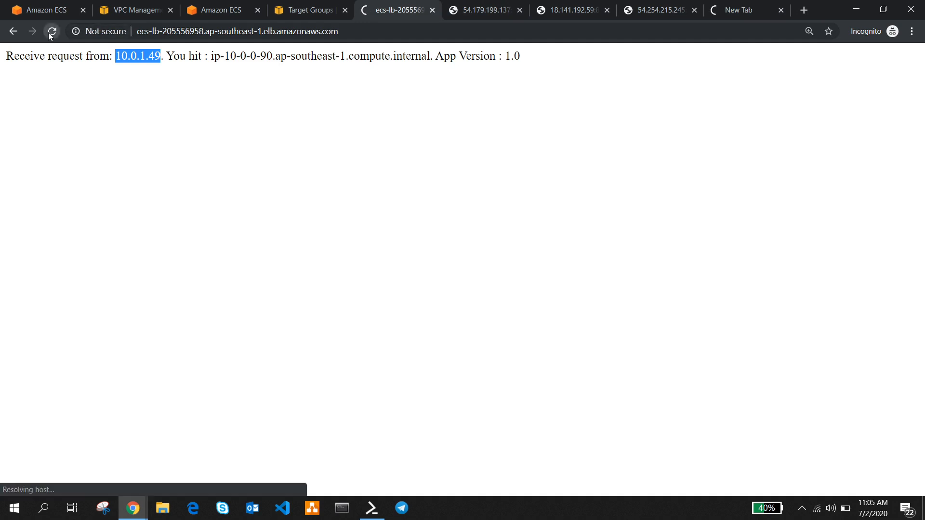
pyautogui.click(52, 32)
pyautogui.click(51, 31)
pyautogui.click(52, 31)
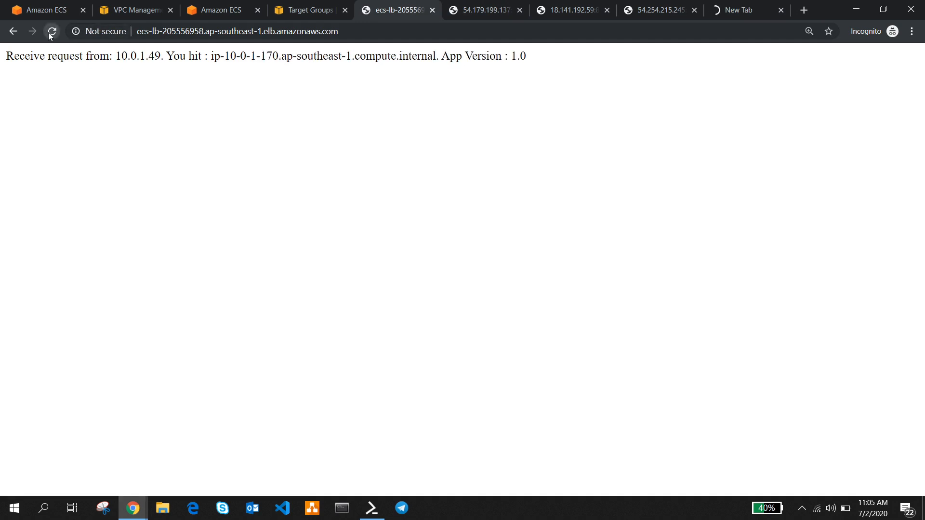
pyautogui.click(51, 31)
pyautogui.click(52, 32)
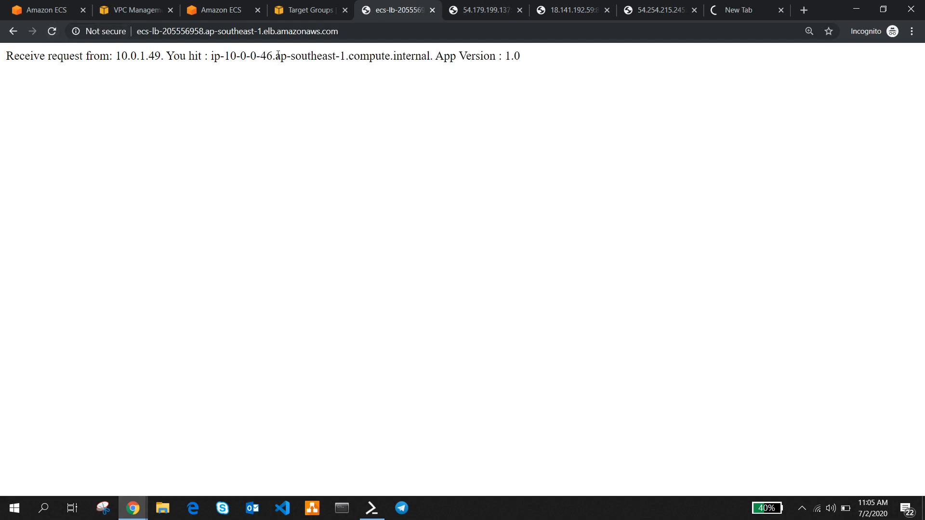
# Compare the host names on the direct task pages 54.179.199.137, 18.141.192.59 and 54.254.215.245 on port 8080
pyautogui.click(500, 10)
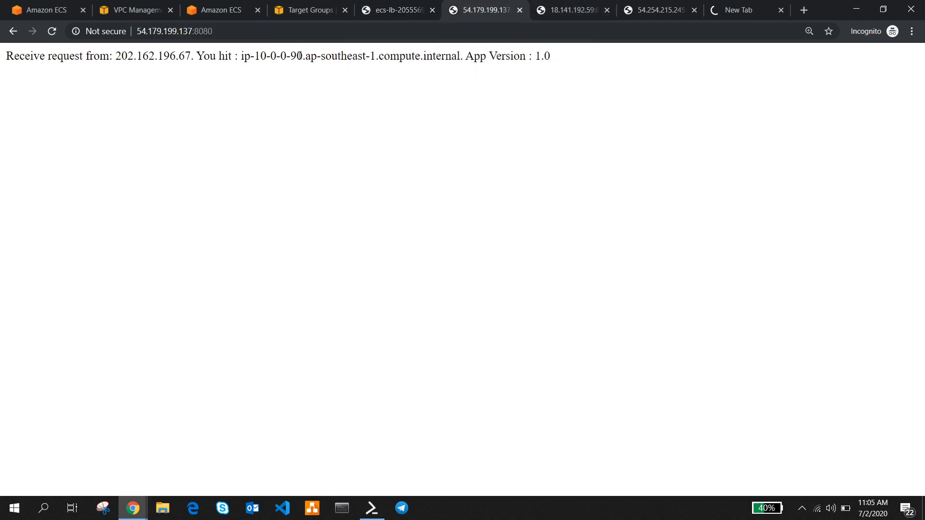
pyautogui.click(560, 7)
pyautogui.click(657, 9)
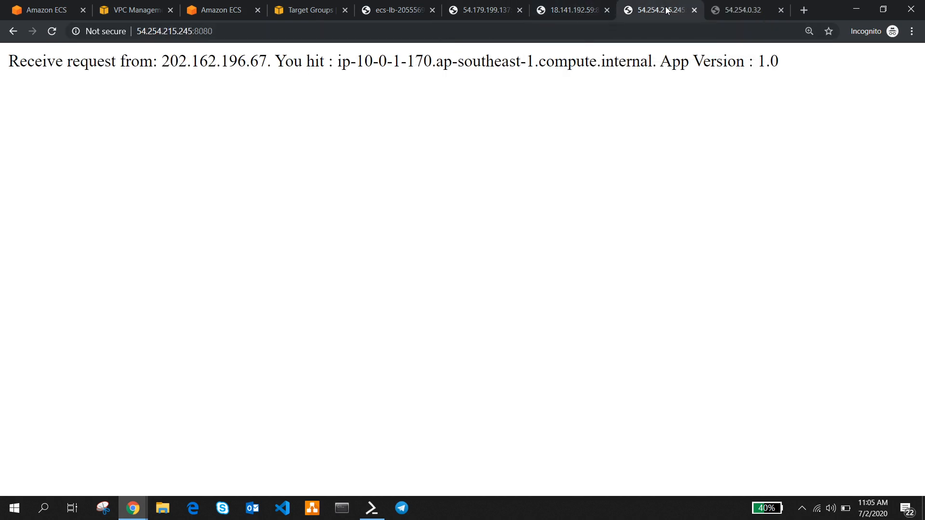
pyautogui.click(571, 13)
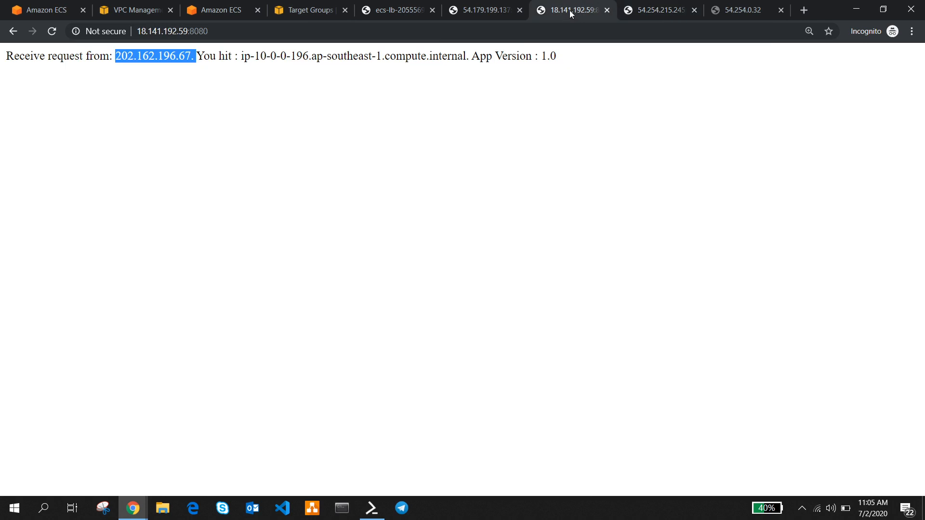
pyautogui.click(476, 10)
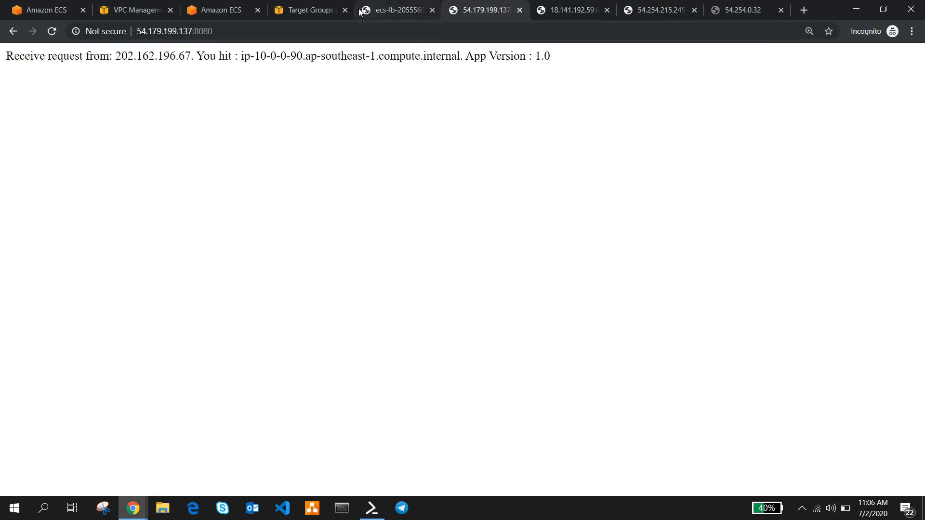
# Return to the load balancer page and reload it three more times to recheck the responding hosts
pyautogui.click(395, 11)
pyautogui.click(52, 32)
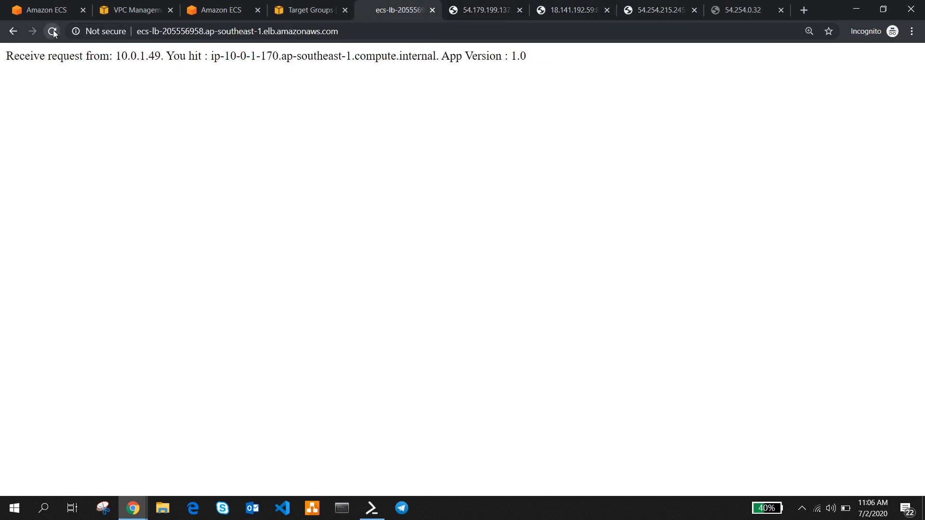
pyautogui.click(53, 32)
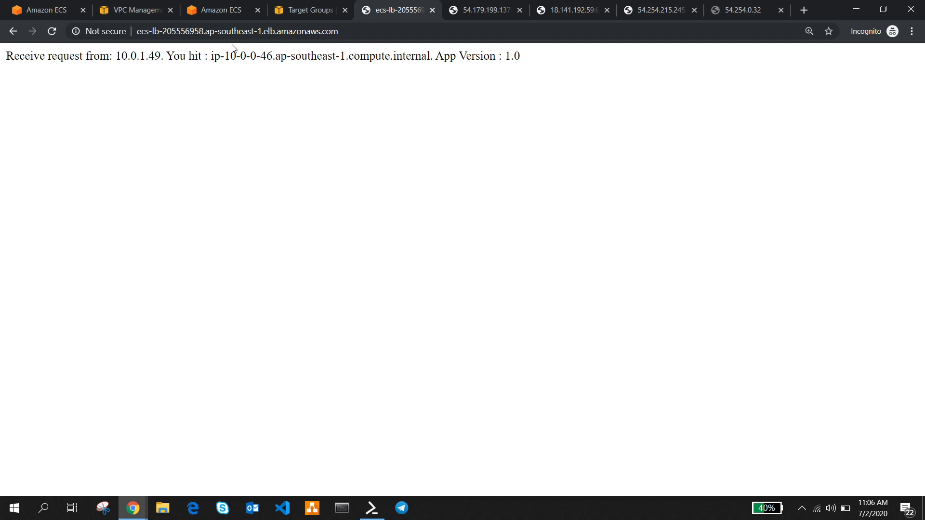
pyautogui.click(52, 32)
# Go back from the task details in the ECS console through the ECS cluster to the Clusters overview
pyautogui.click(55, 10)
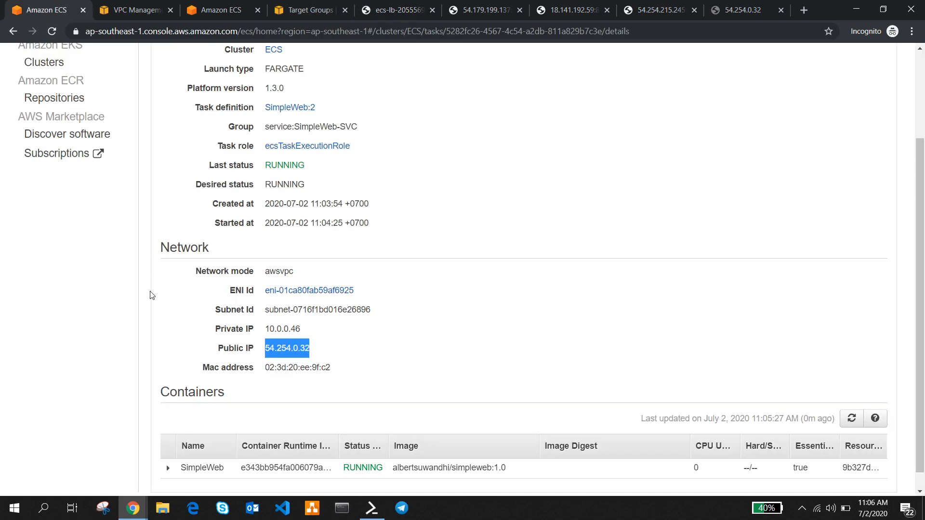
pyautogui.scroll(3, 147, 291)
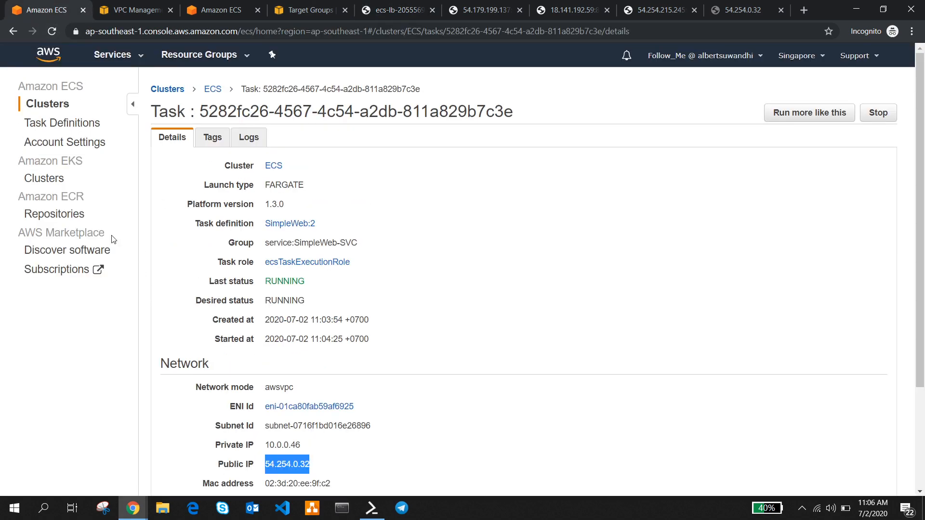
pyautogui.click(209, 91)
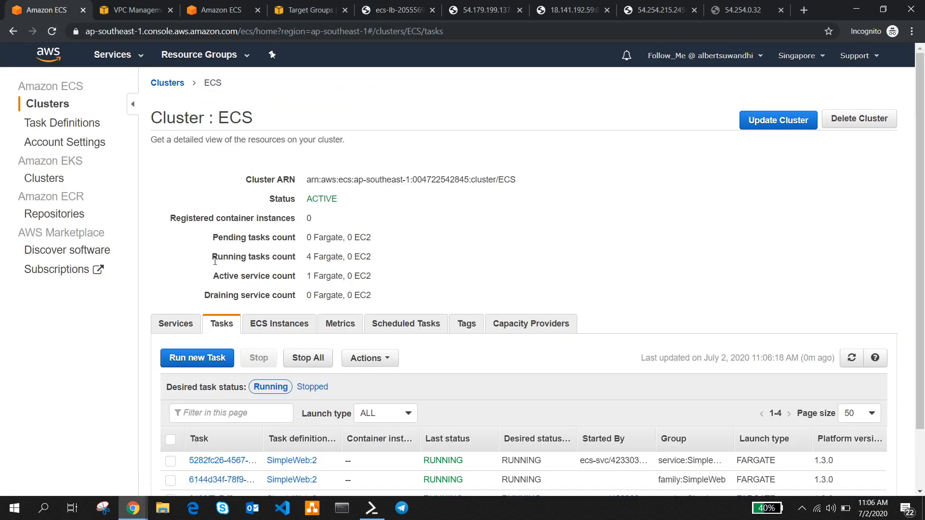
pyautogui.click(166, 83)
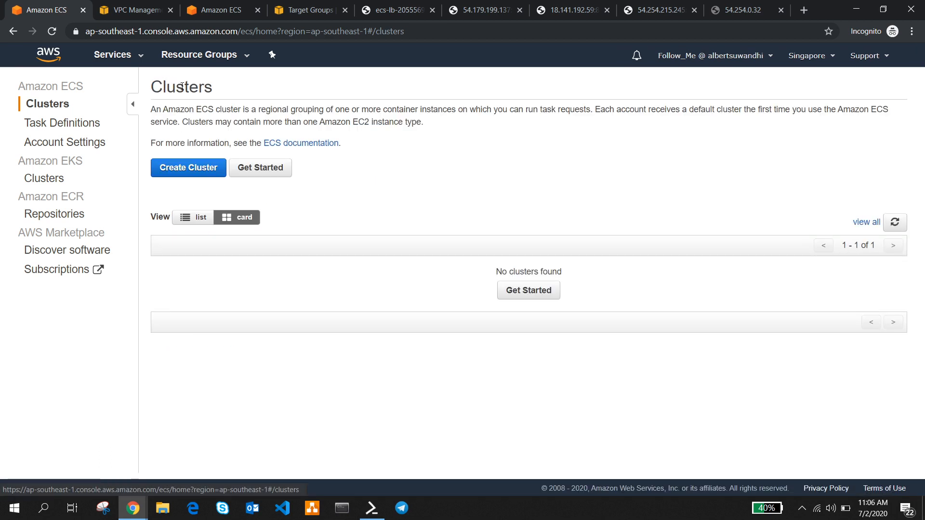